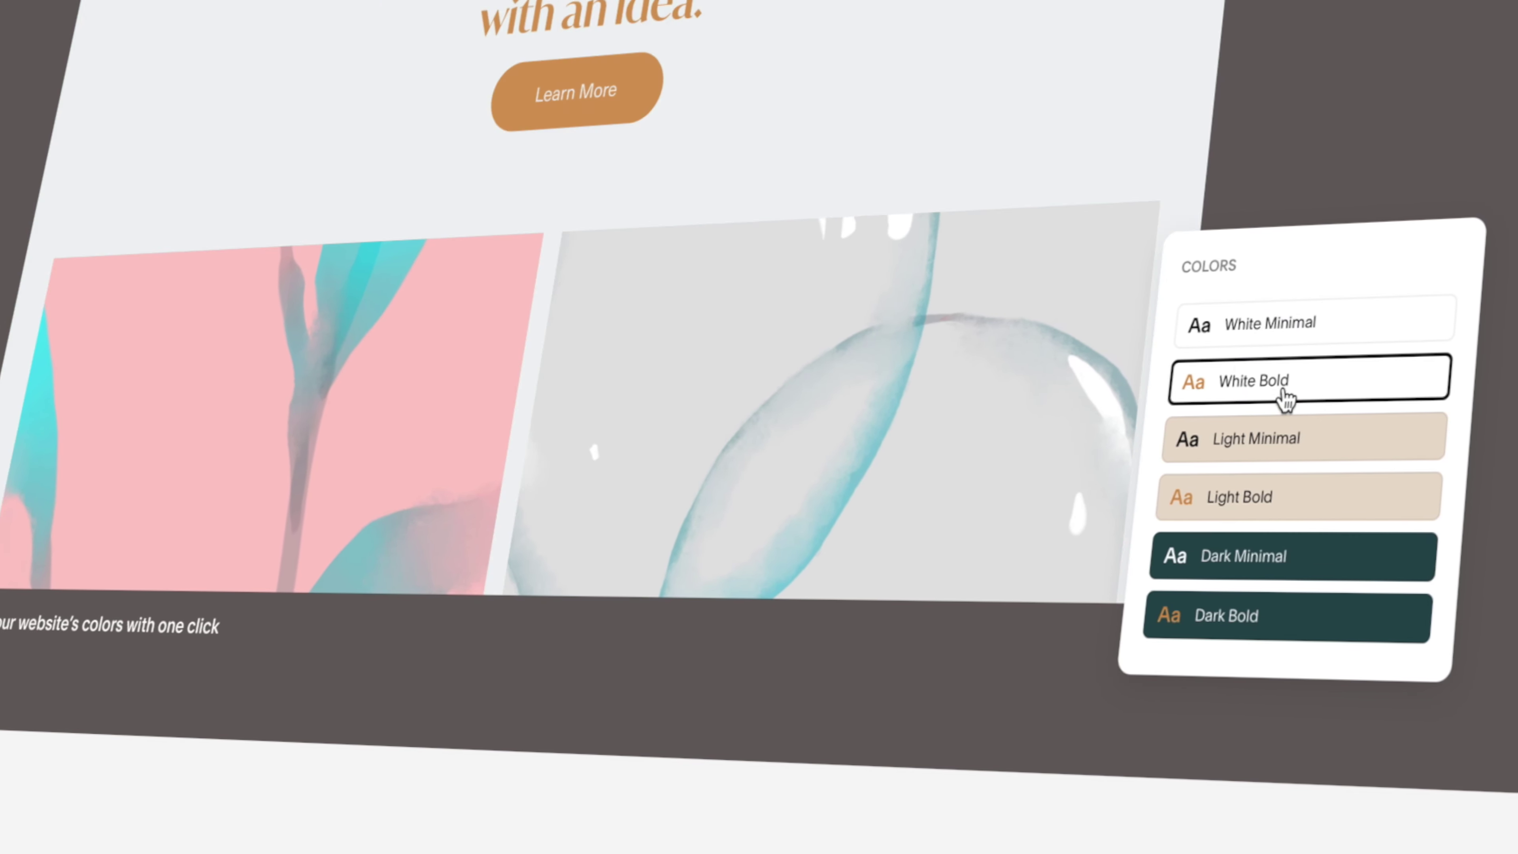
Step: Try the Light Bold colour theme on the Squarespace site, then switch to Dark Bold
left_click(1261, 511)
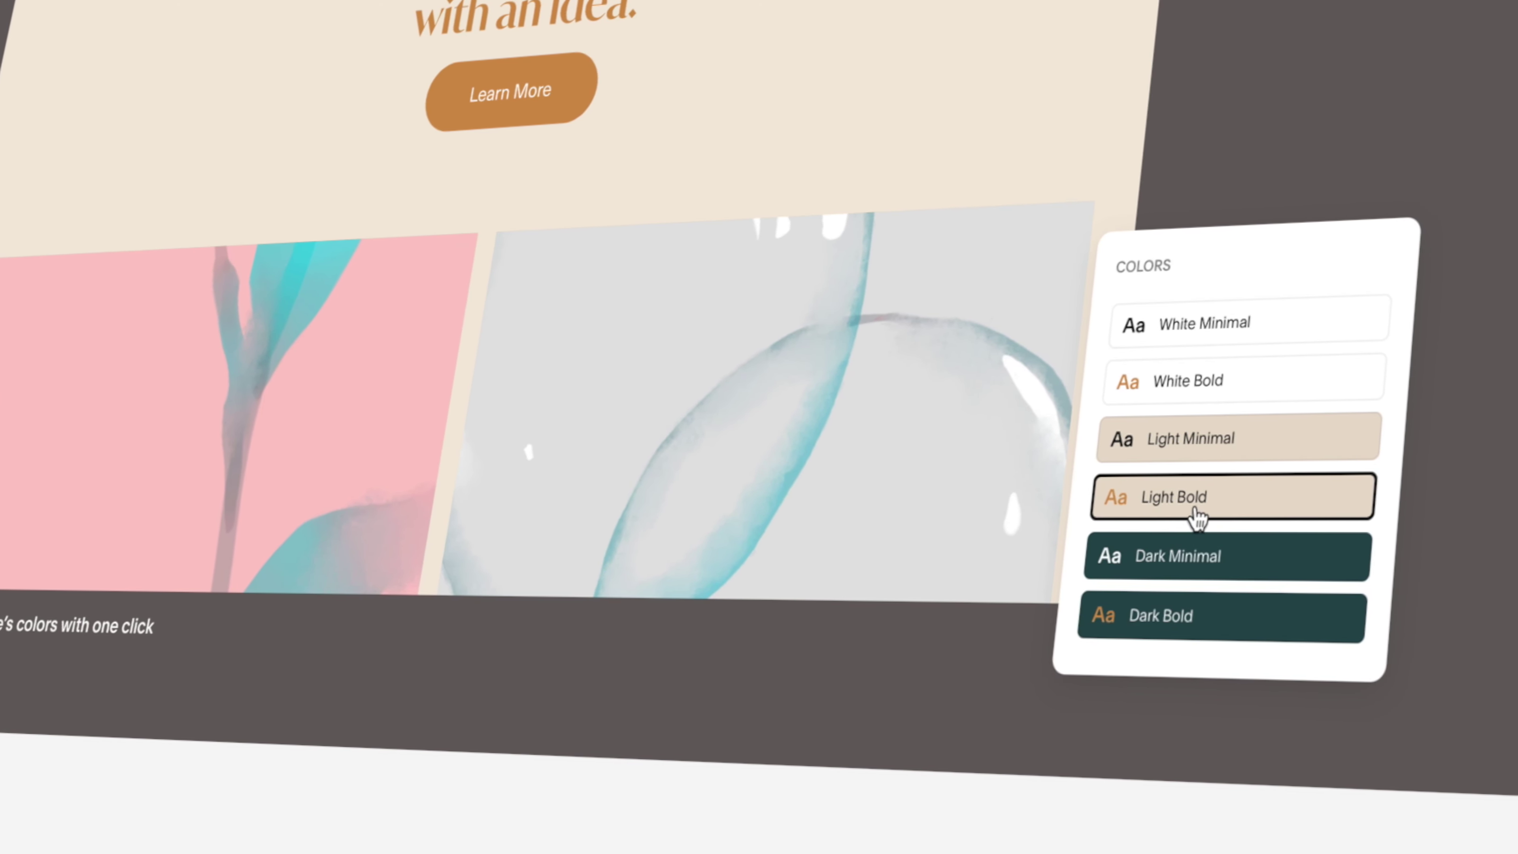
left_click(1166, 615)
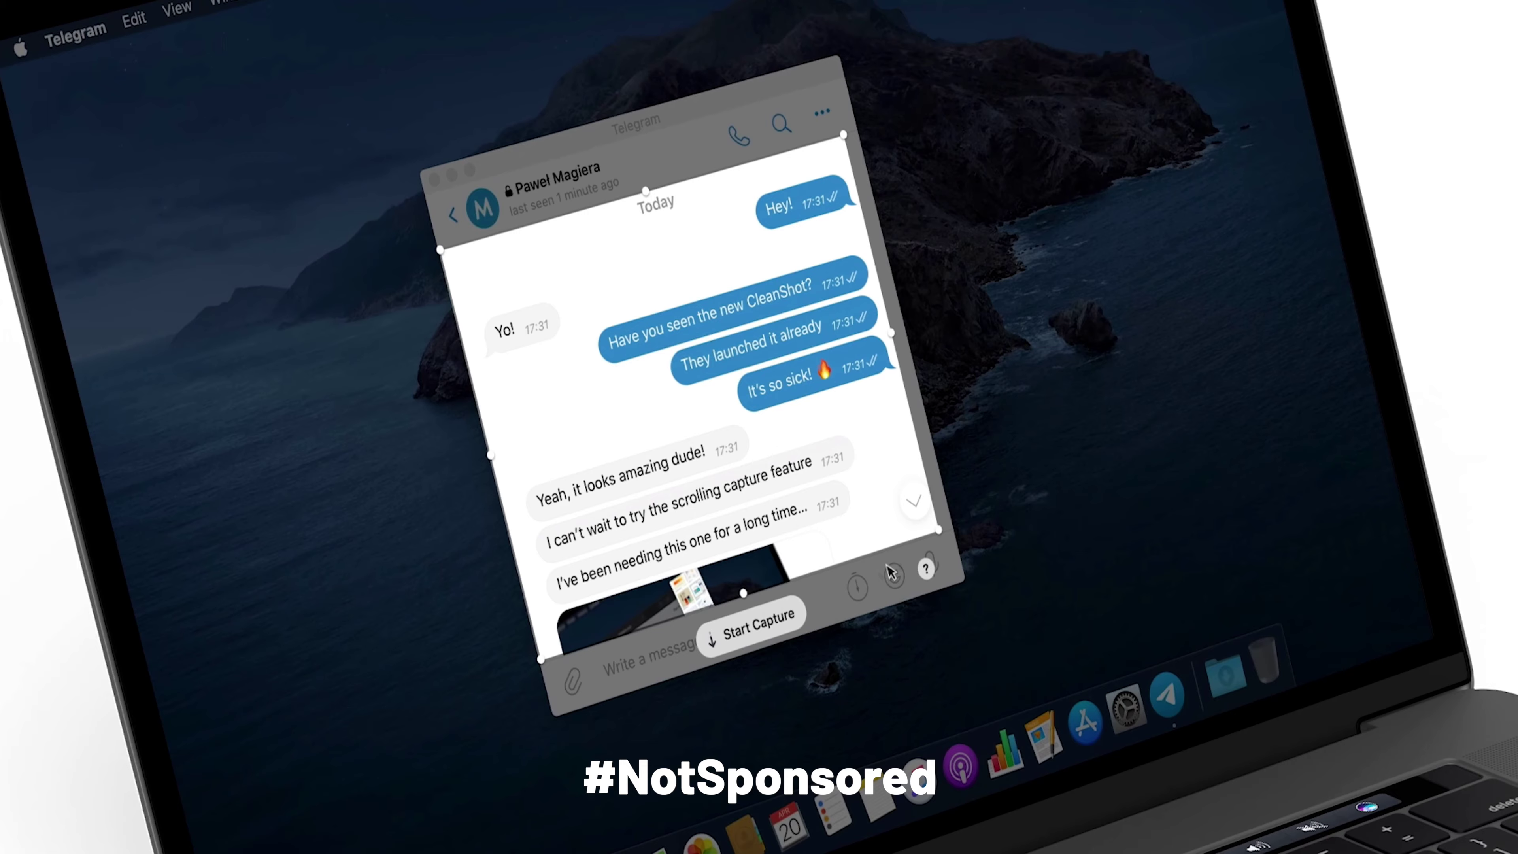
Step: Start a scrolling capture of the chat and scroll down through the conversation
left_click(777, 611)
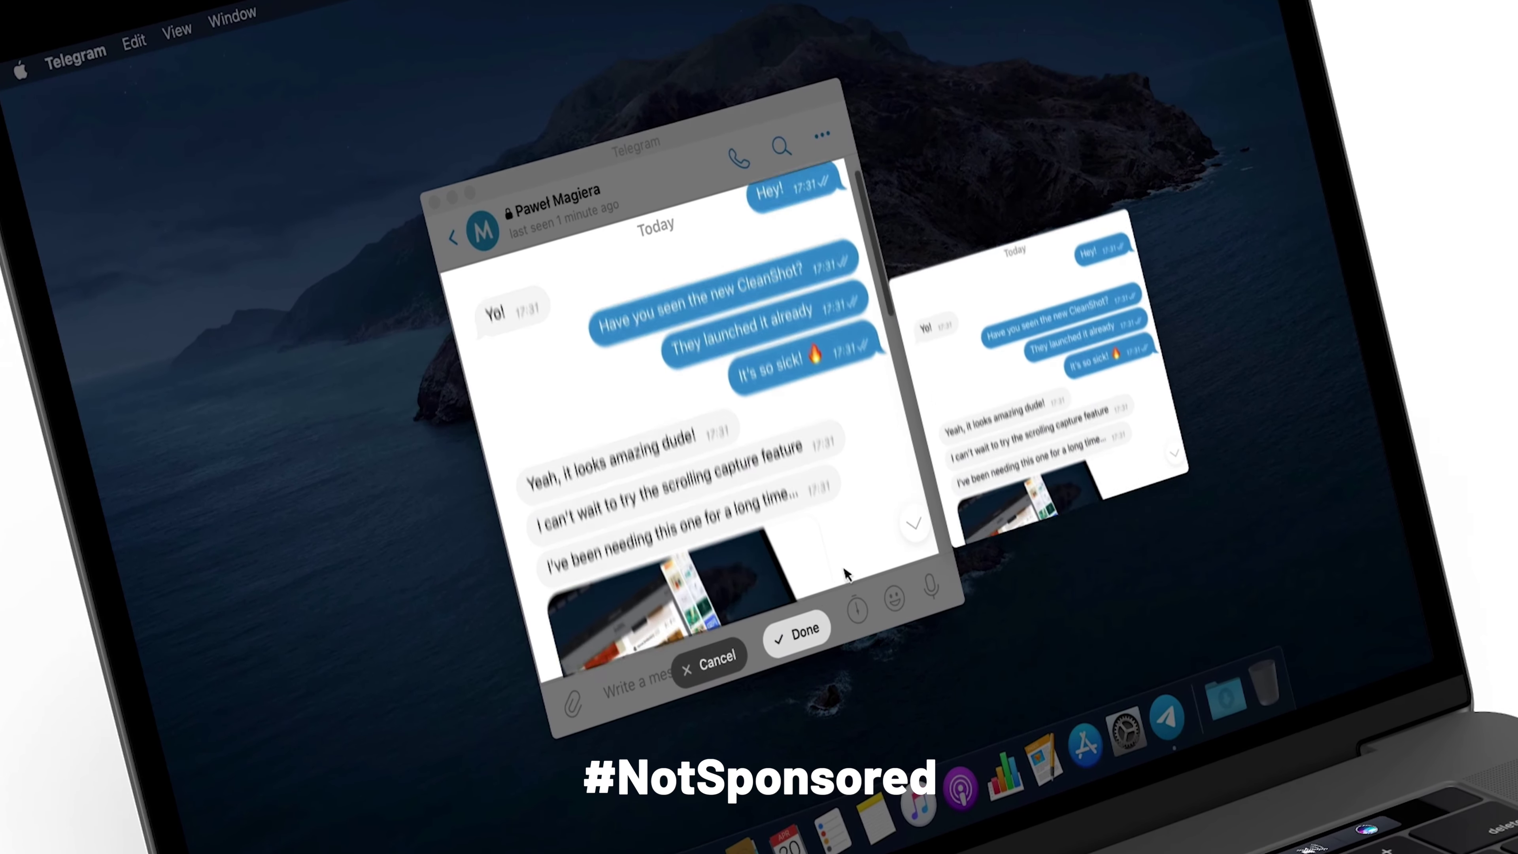
scroll(843, 583, "down", 15)
scroll(843, 583, "down", 5)
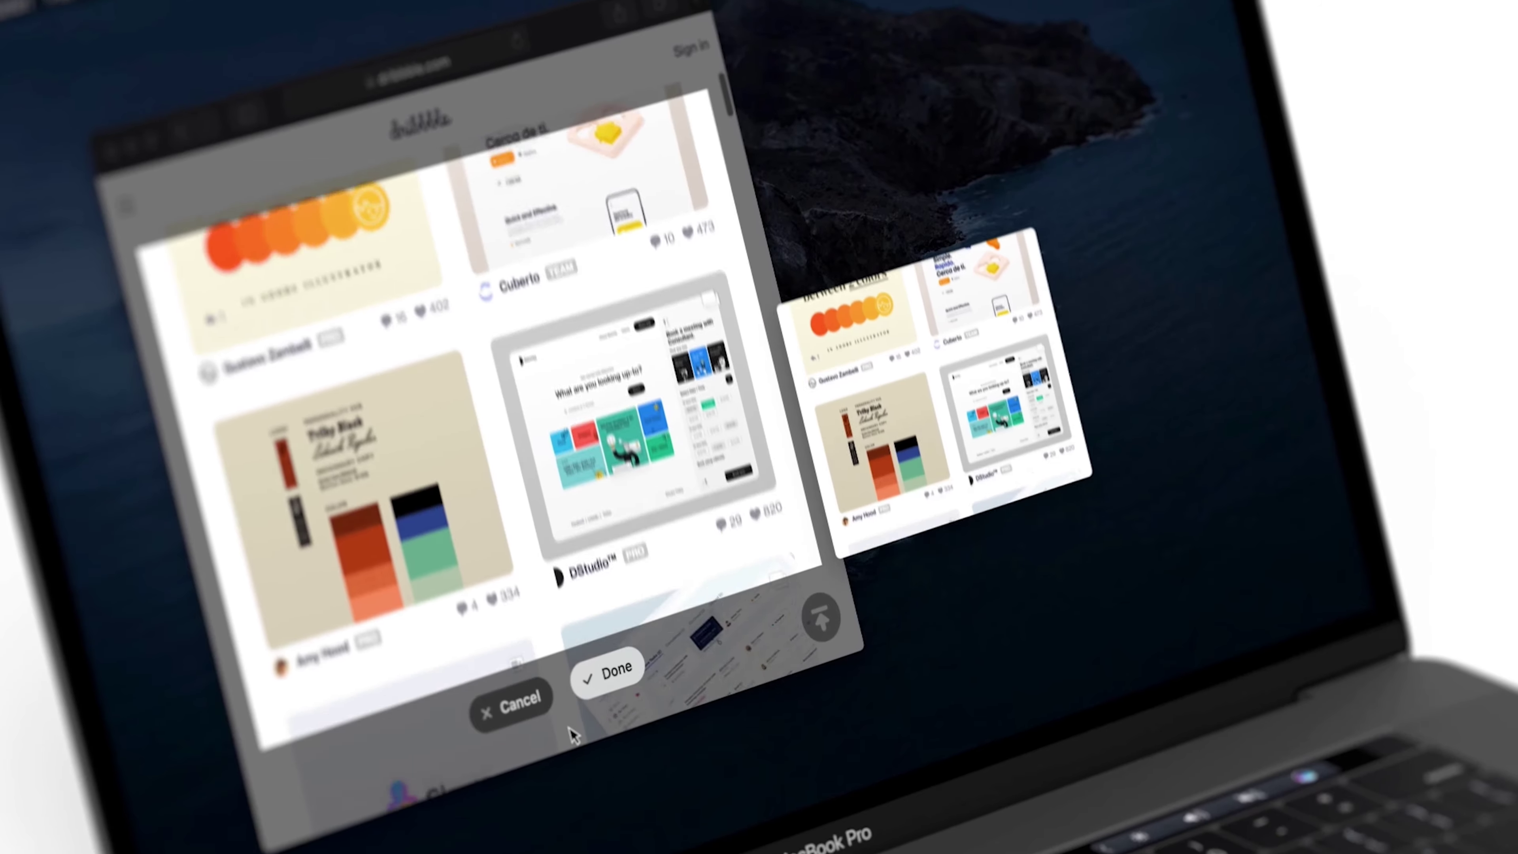
scroll(570, 731, "down", 15)
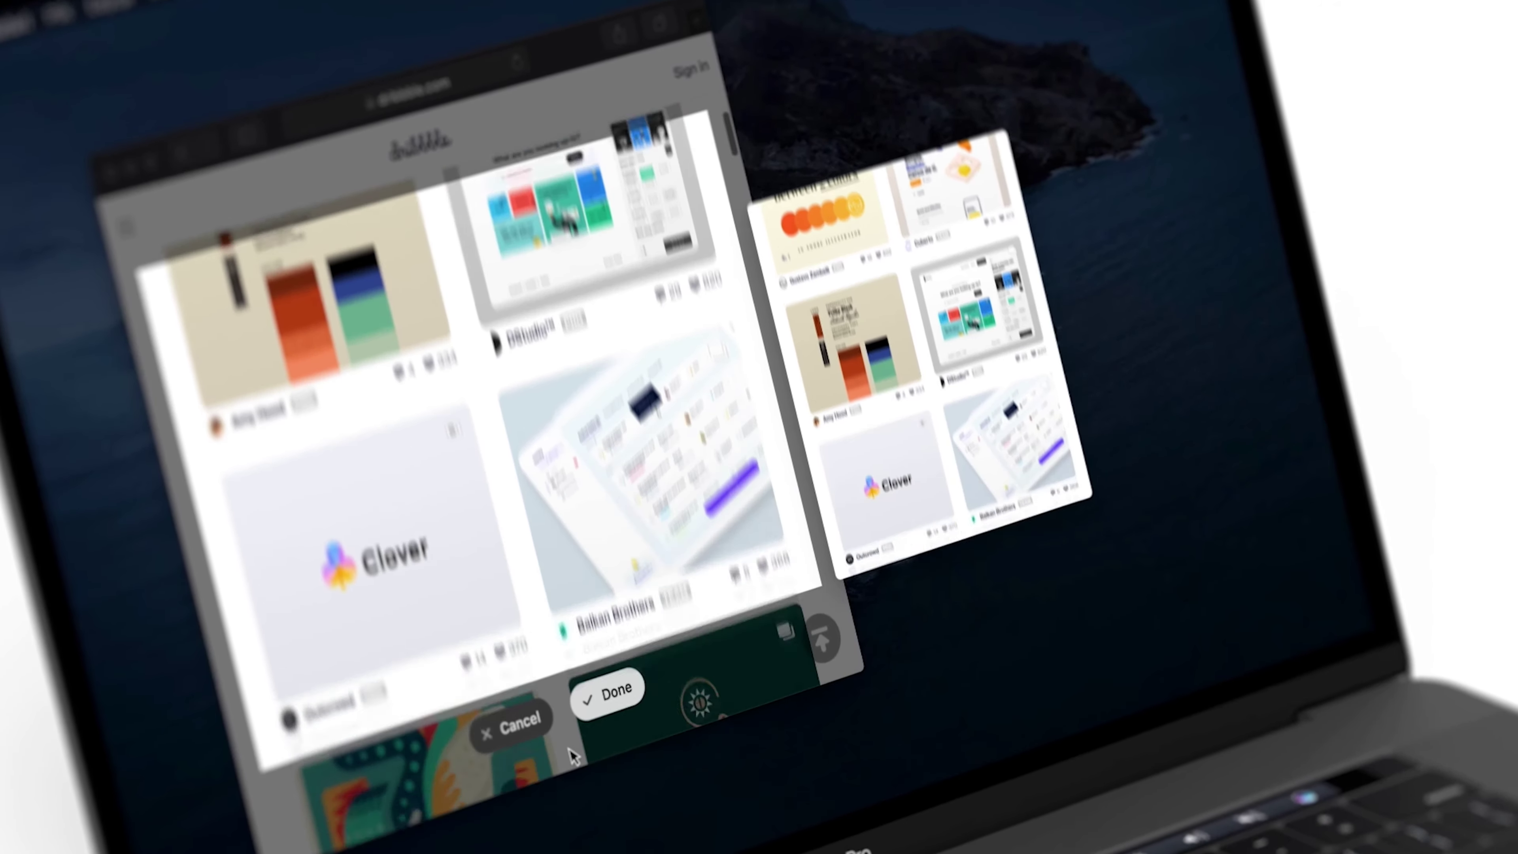
scroll(572, 816, "down", 5)
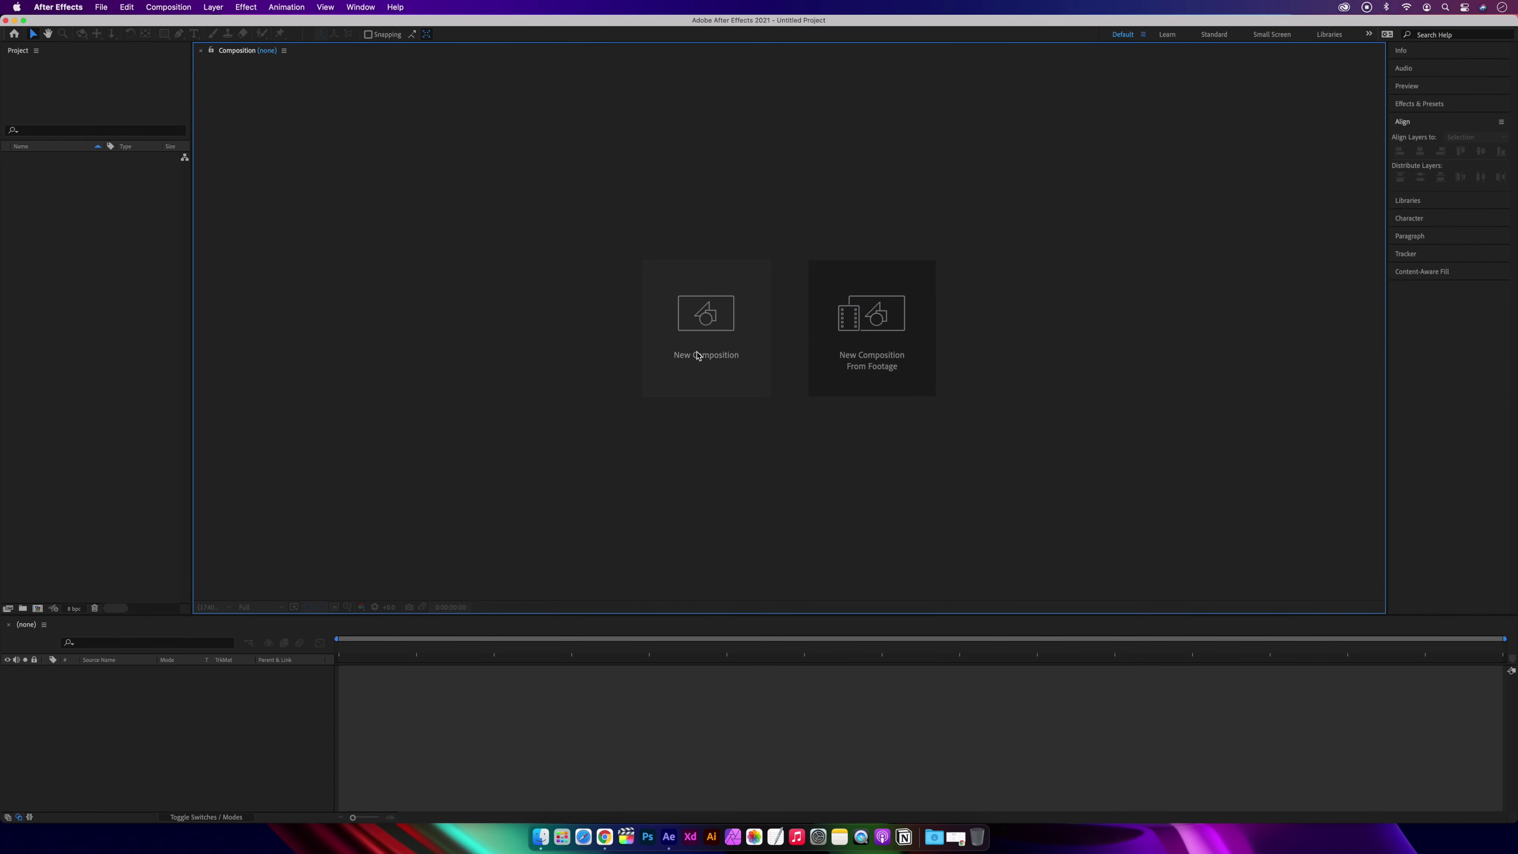
Step: Create a 1920×1080, 29.97 fps HDTV 1080 composition named 'Showcase'
left_click(697, 355)
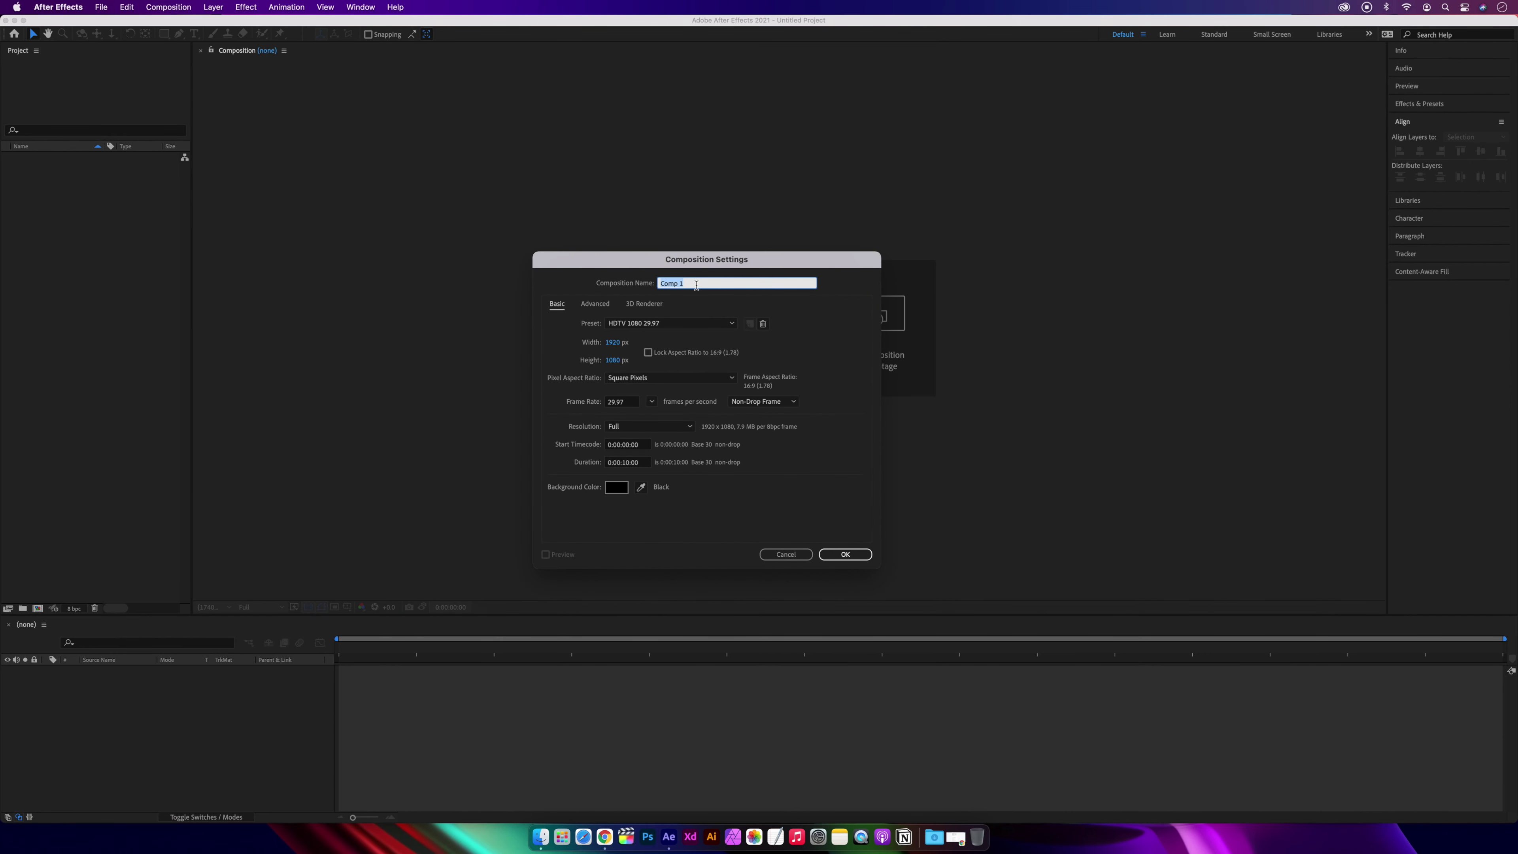
key("shift")
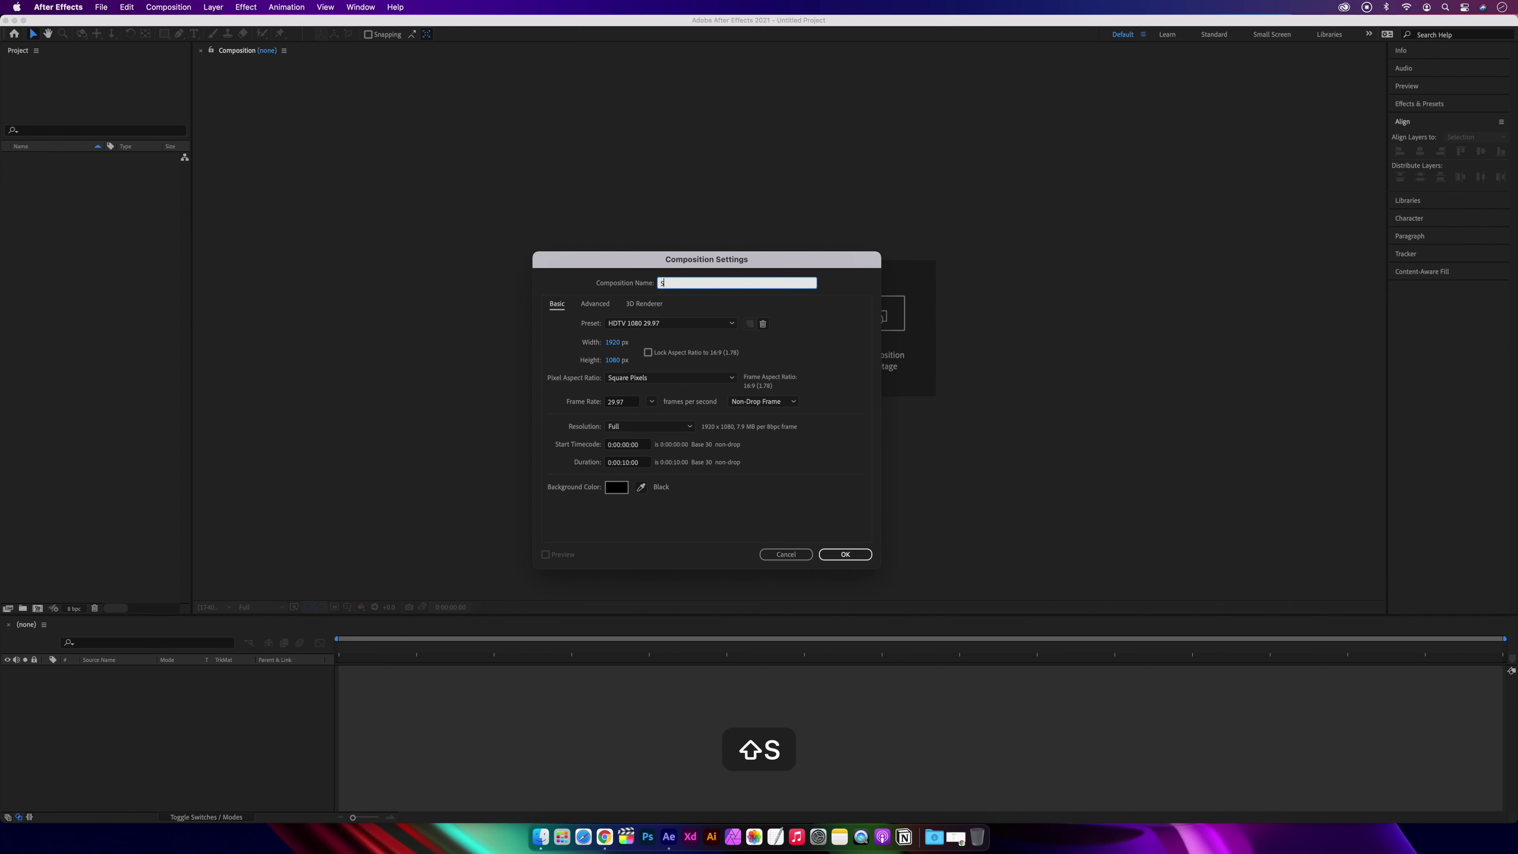
type("Showcase")
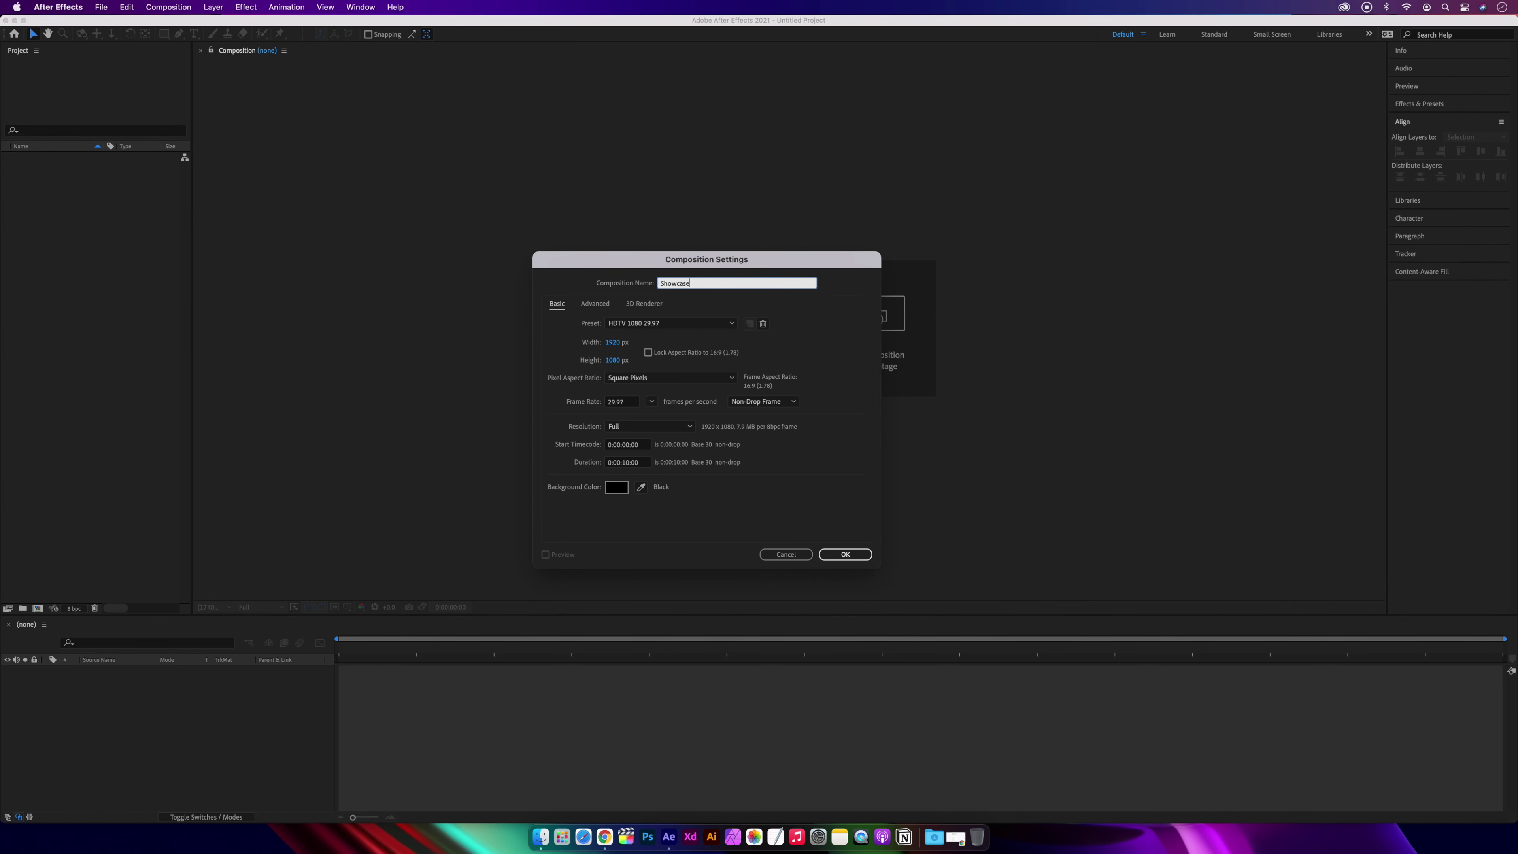
left_click(637, 324)
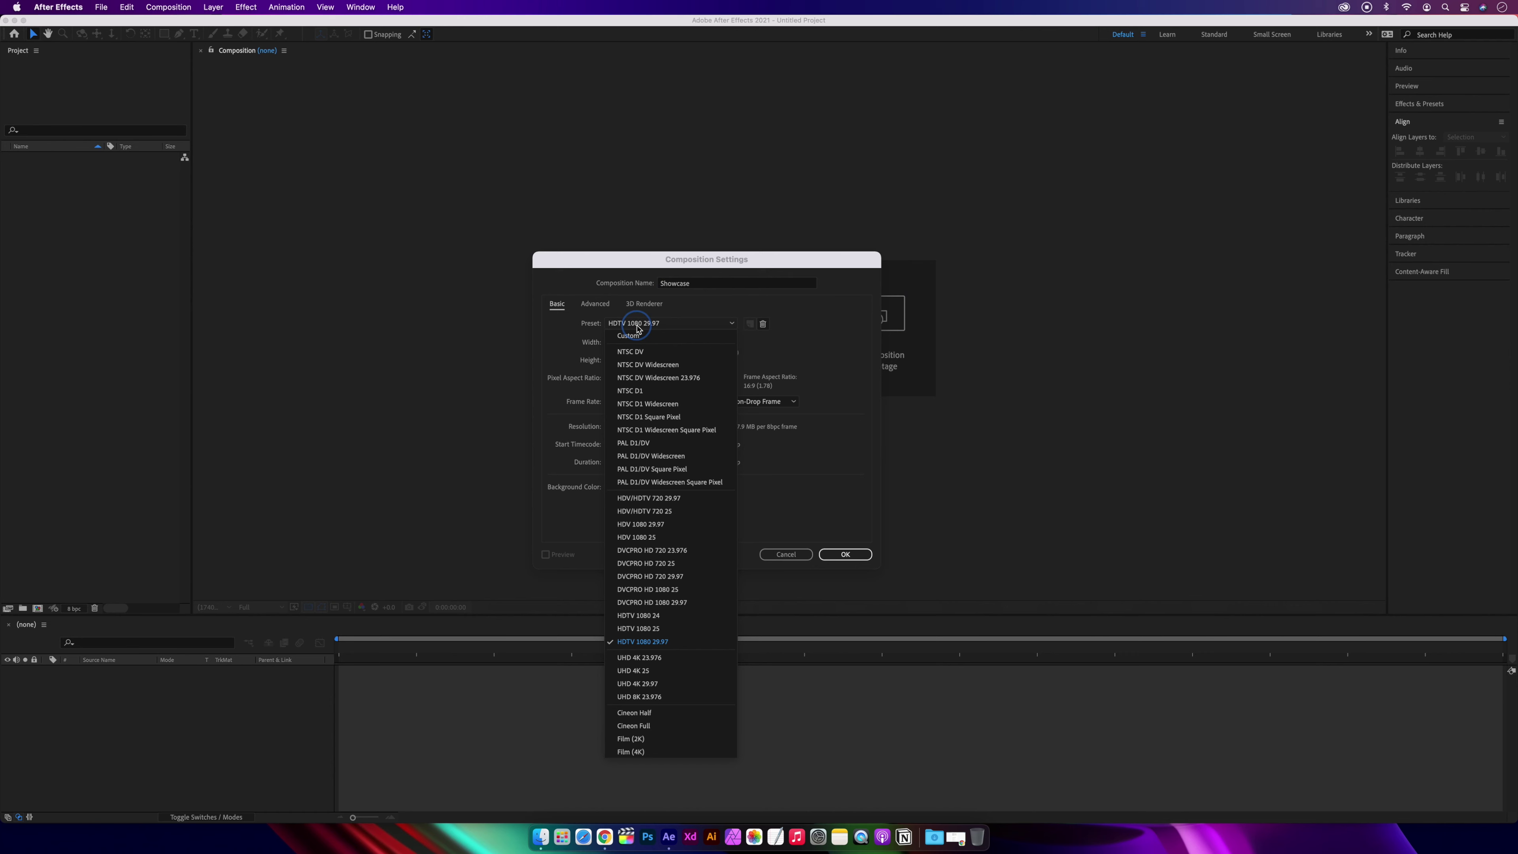
left_click(635, 643)
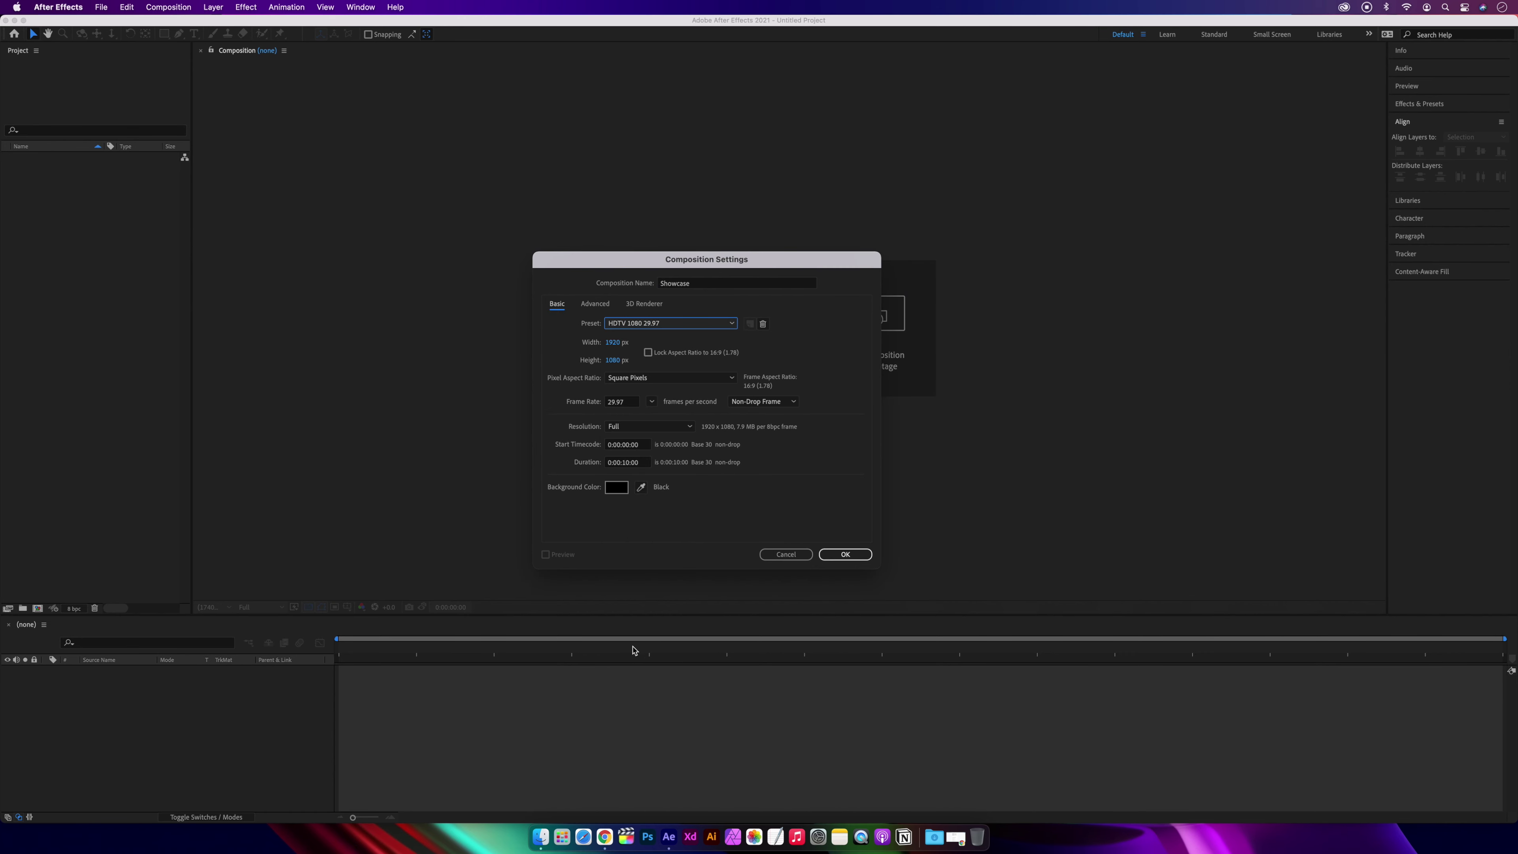
left_click(845, 556)
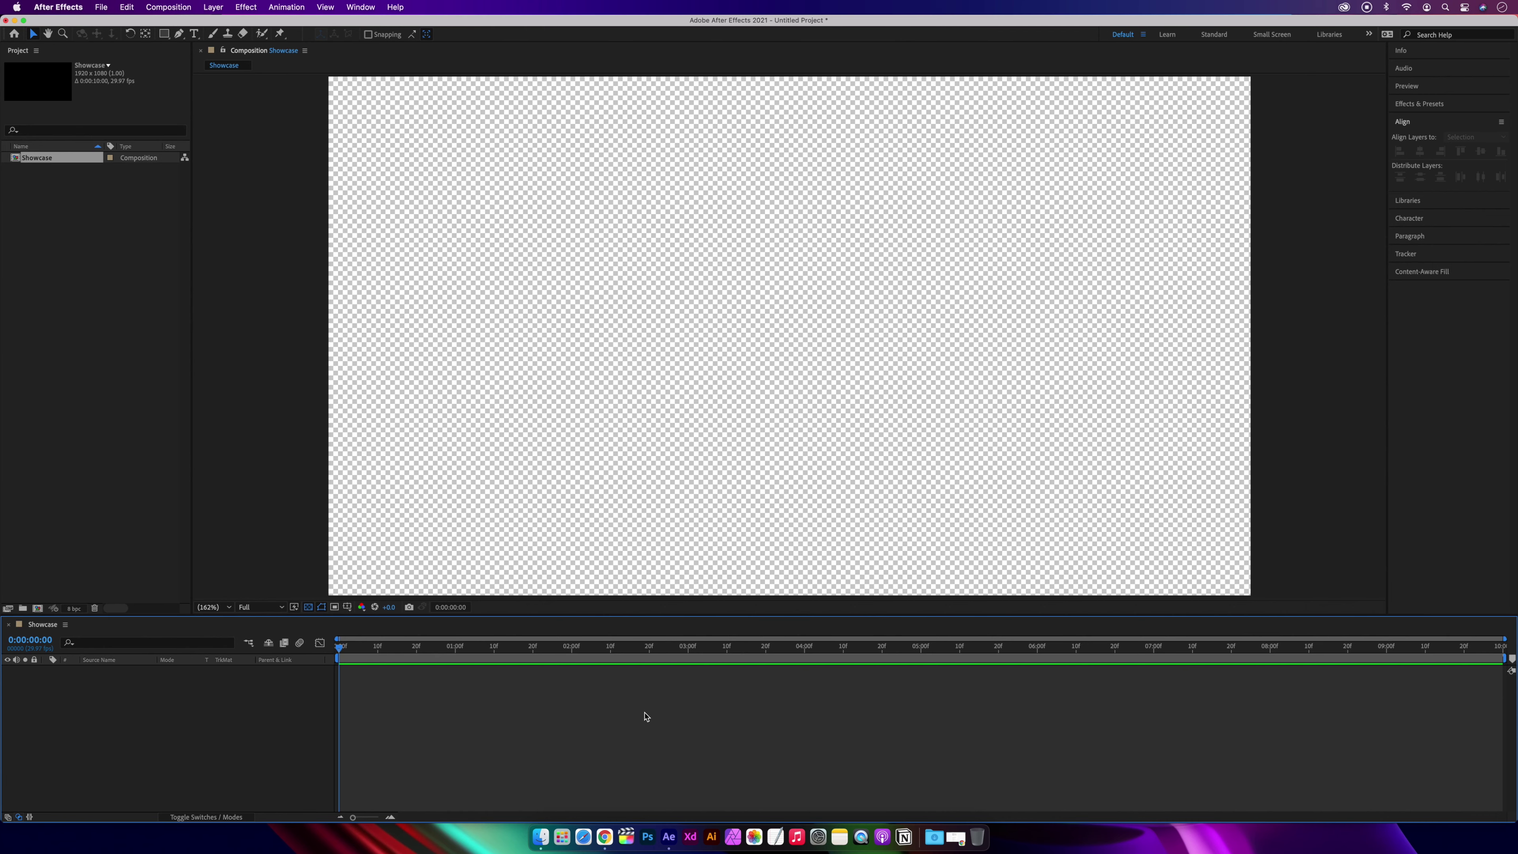
Step: Import MacBook.png and Screenshot.png from the Desktop into the Project panel
left_click(539, 837)
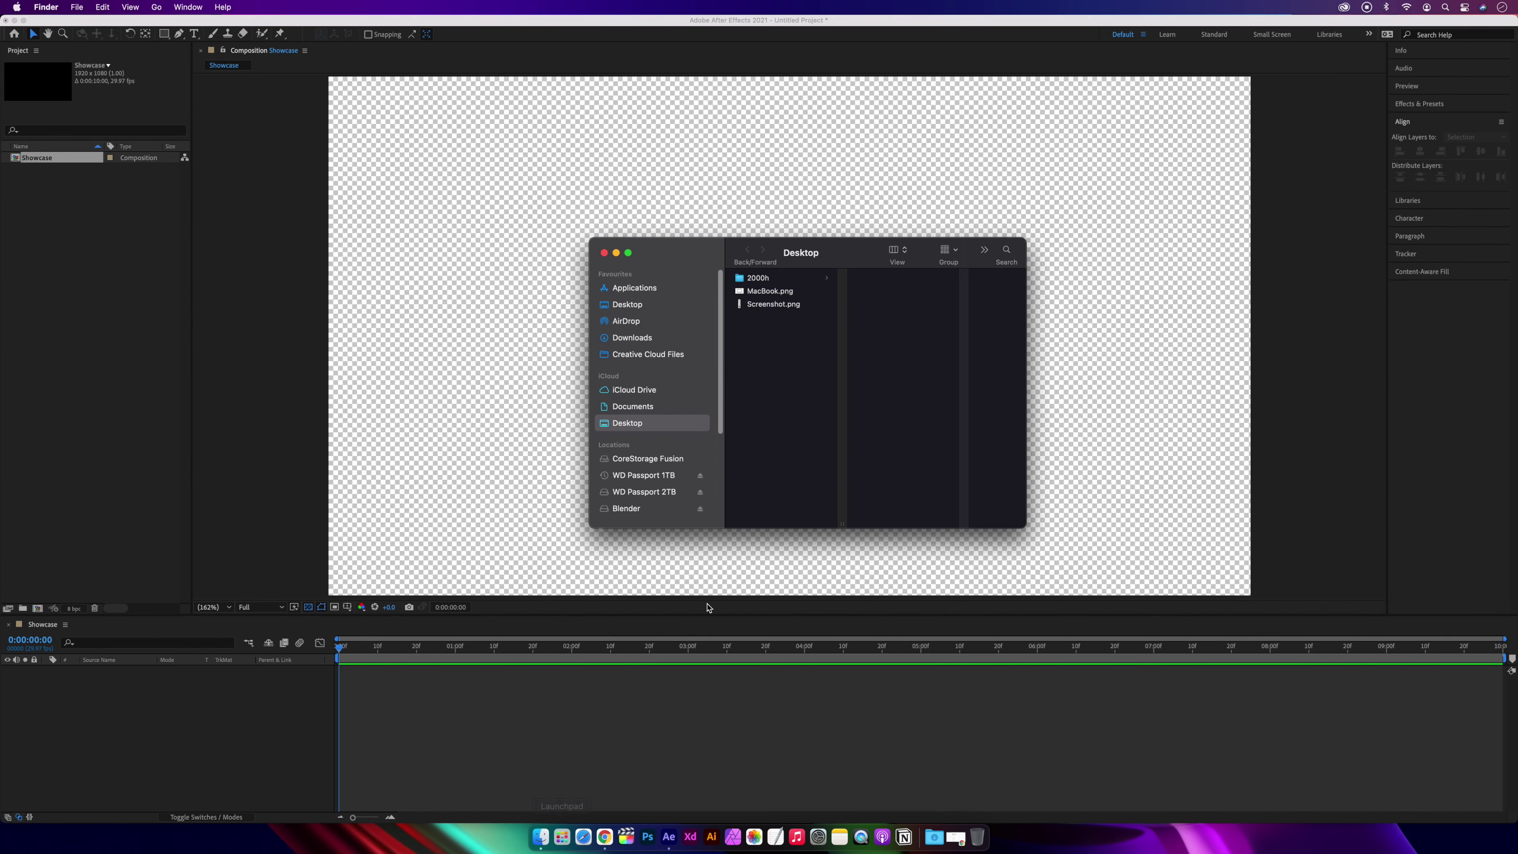
left_click_drag(756, 296, 77, 232)
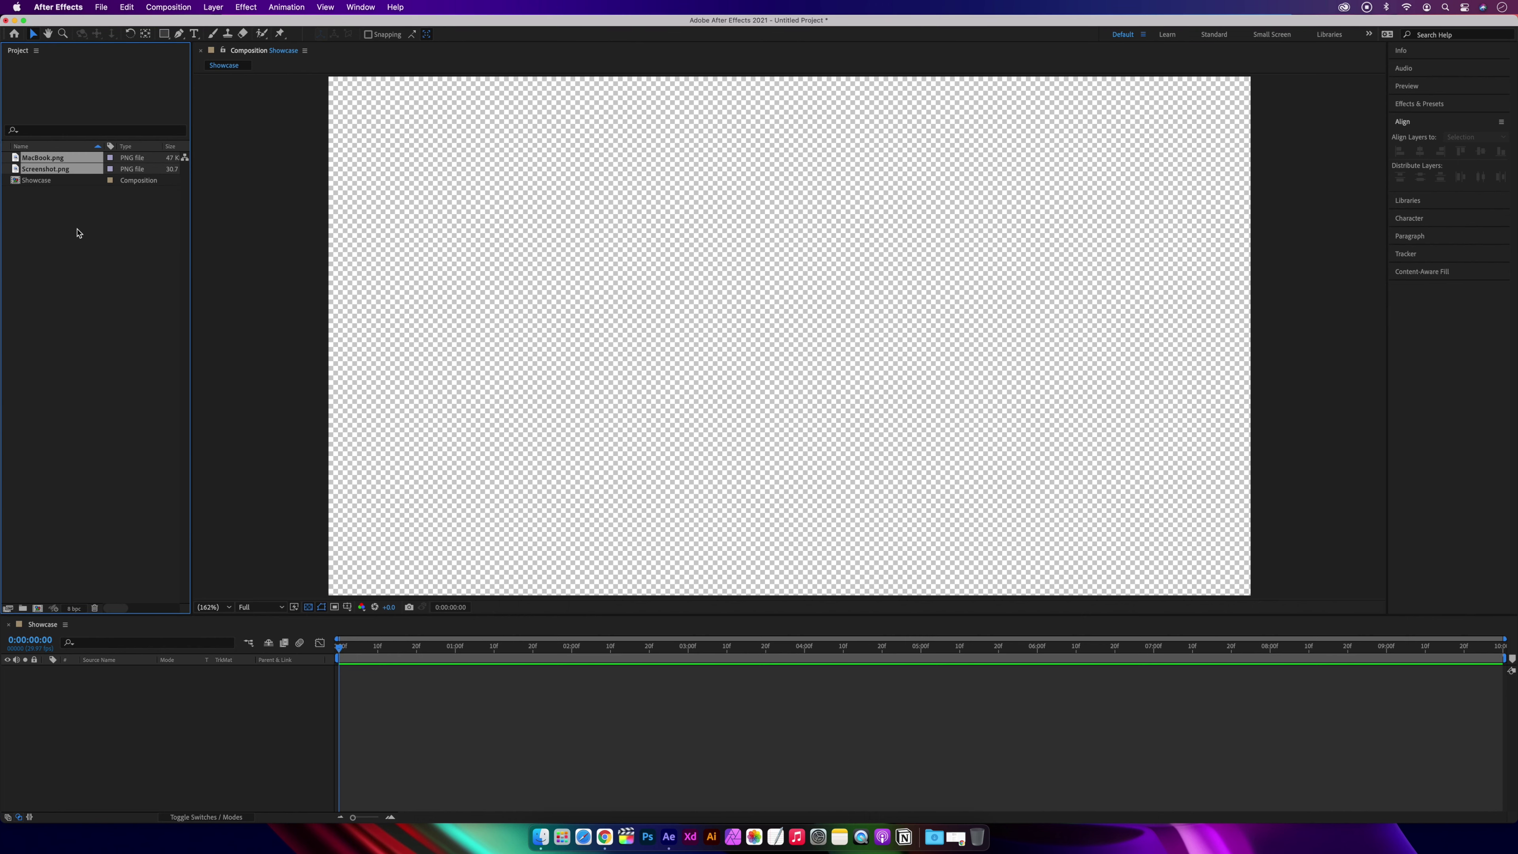
left_click(77, 232)
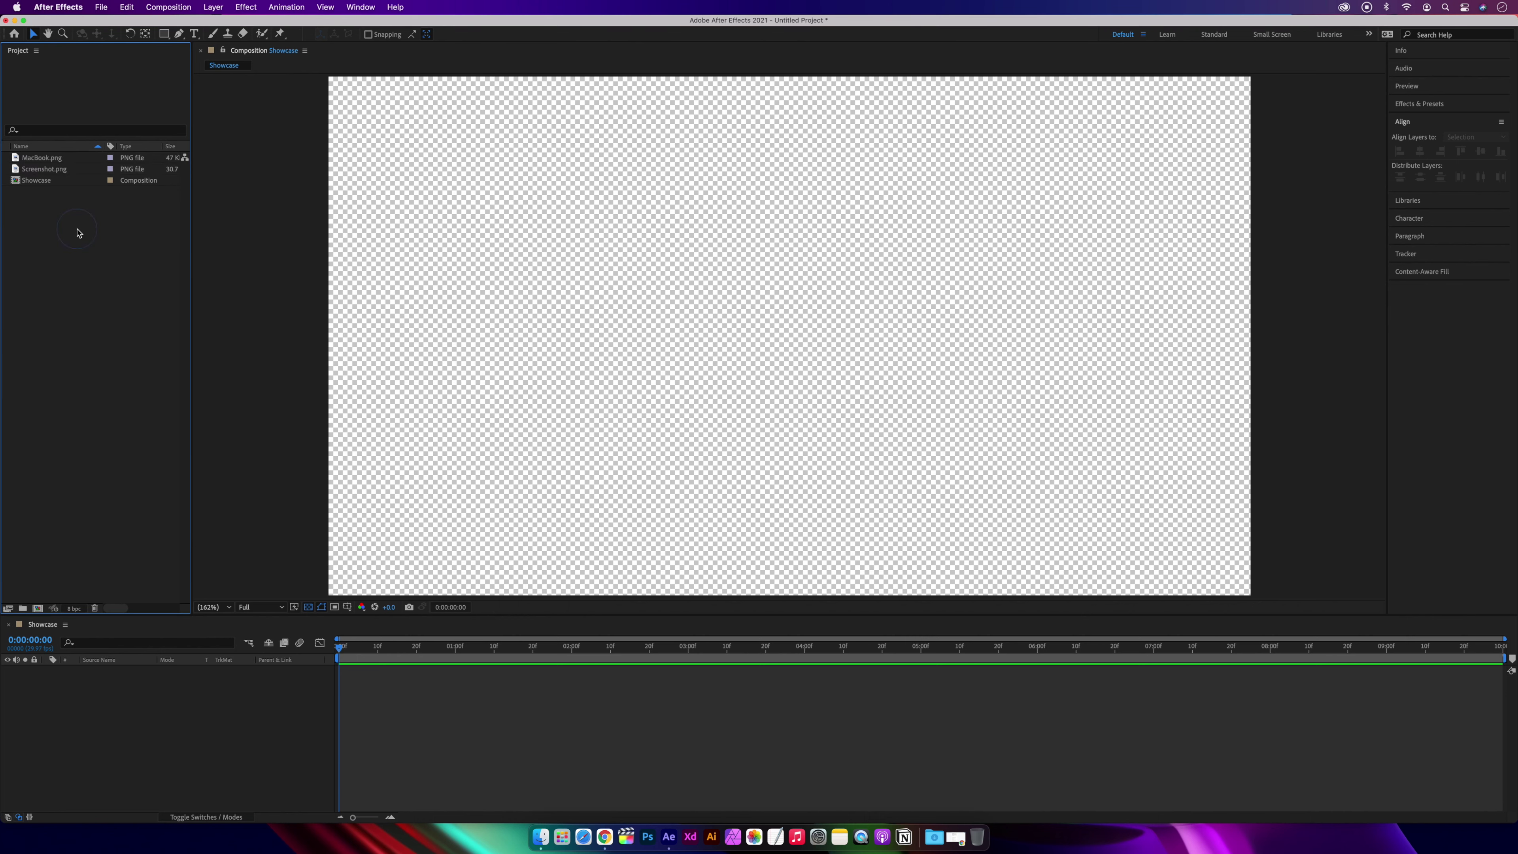
Step: Add MacBook.png to the Showcase comp and scale it up proportionally to fill the frame
left_click(54, 159)
left_click_drag(82, 179, 308, 713)
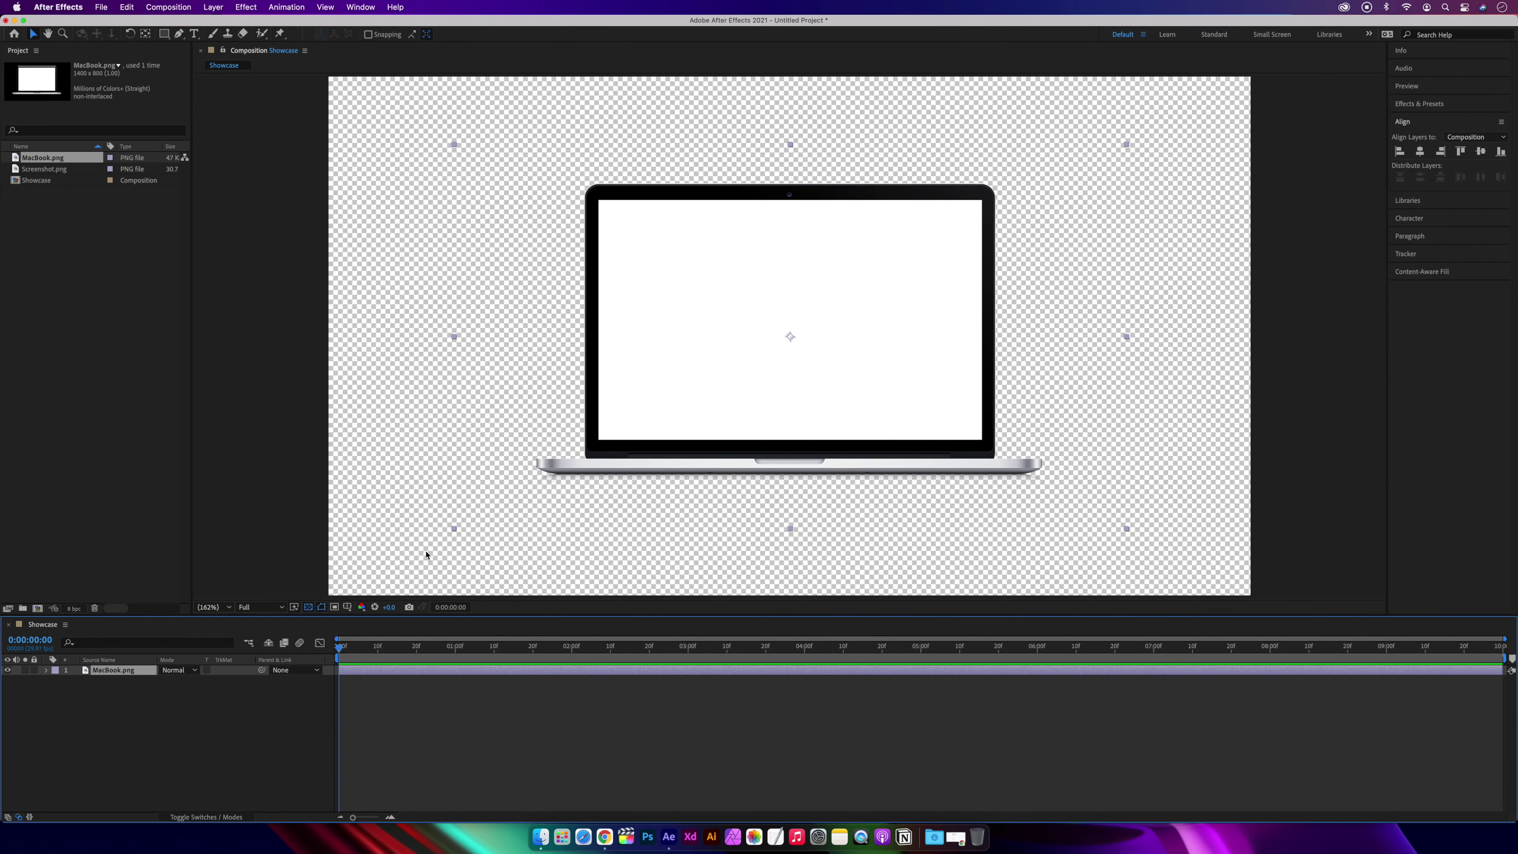
left_click(455, 529)
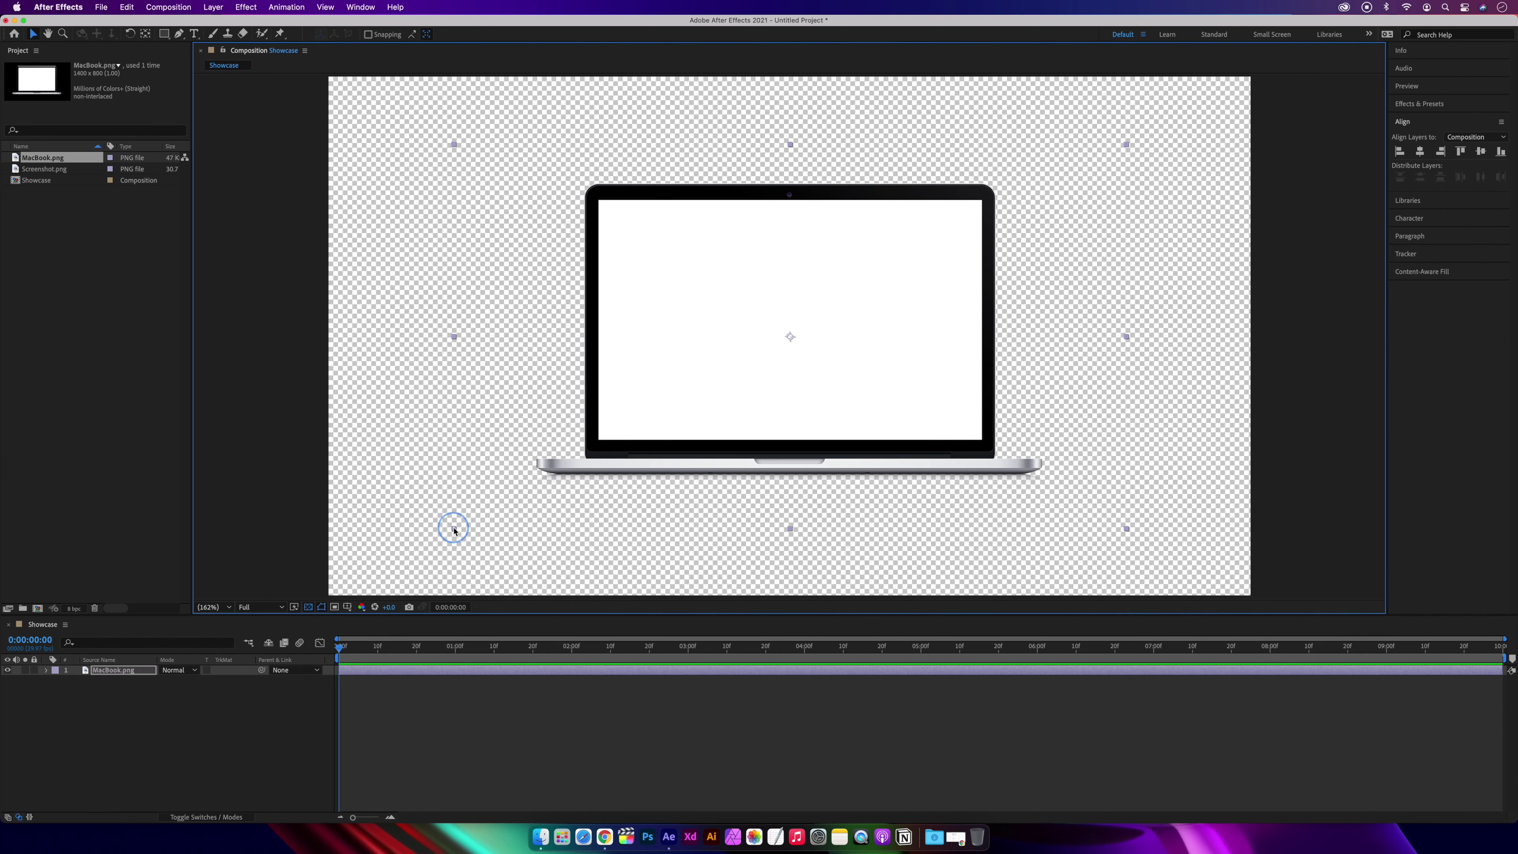
key("shift")
left_click_drag(455, 530, 369, 596)
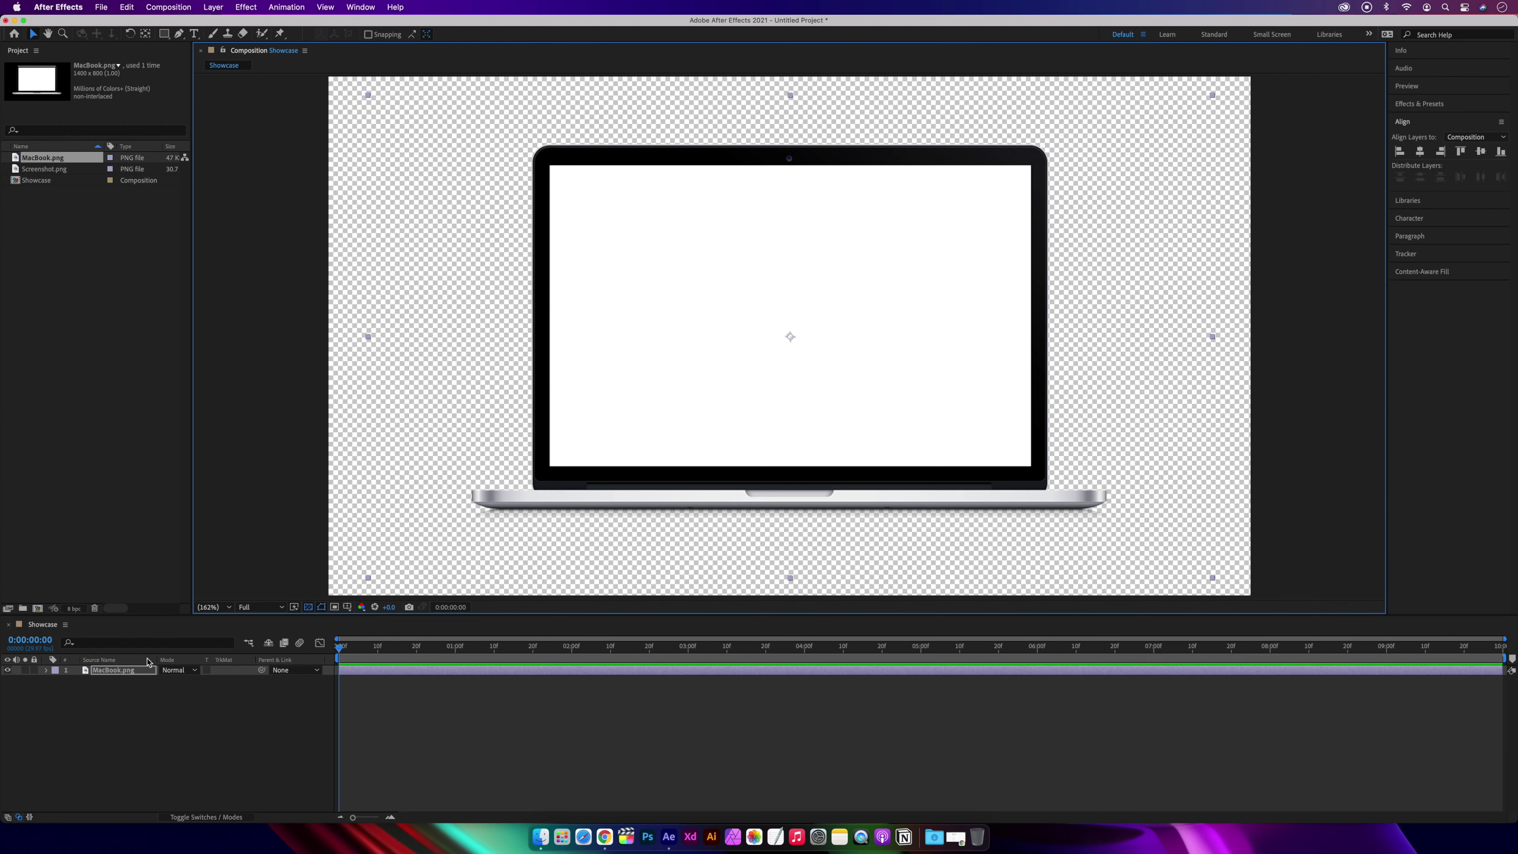
Step: Draw a mask over the laptop's screen on the MacBook.png layer
left_click(127, 671)
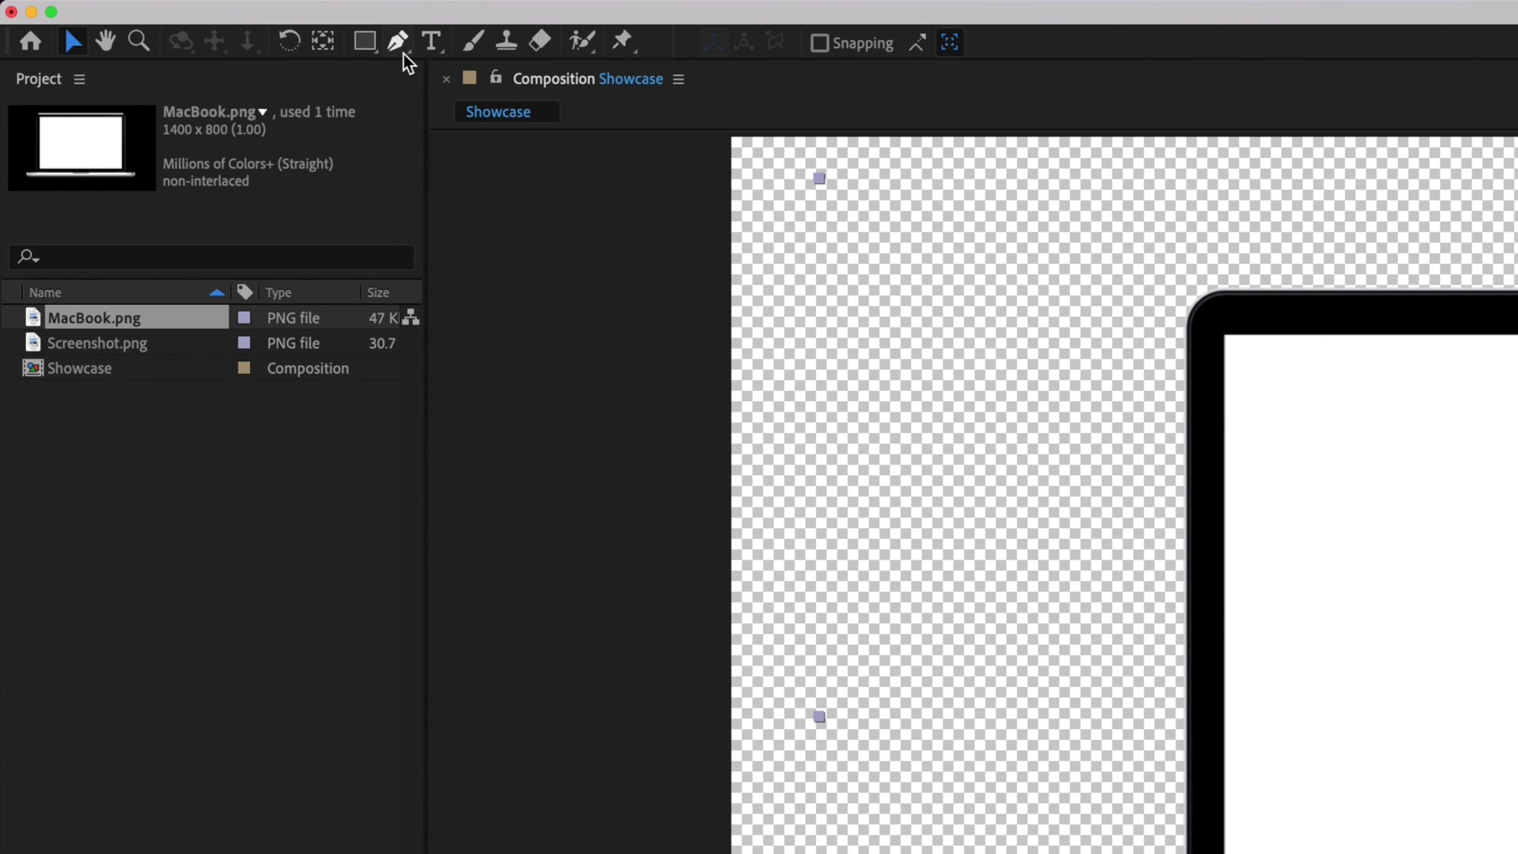
left_click(401, 47)
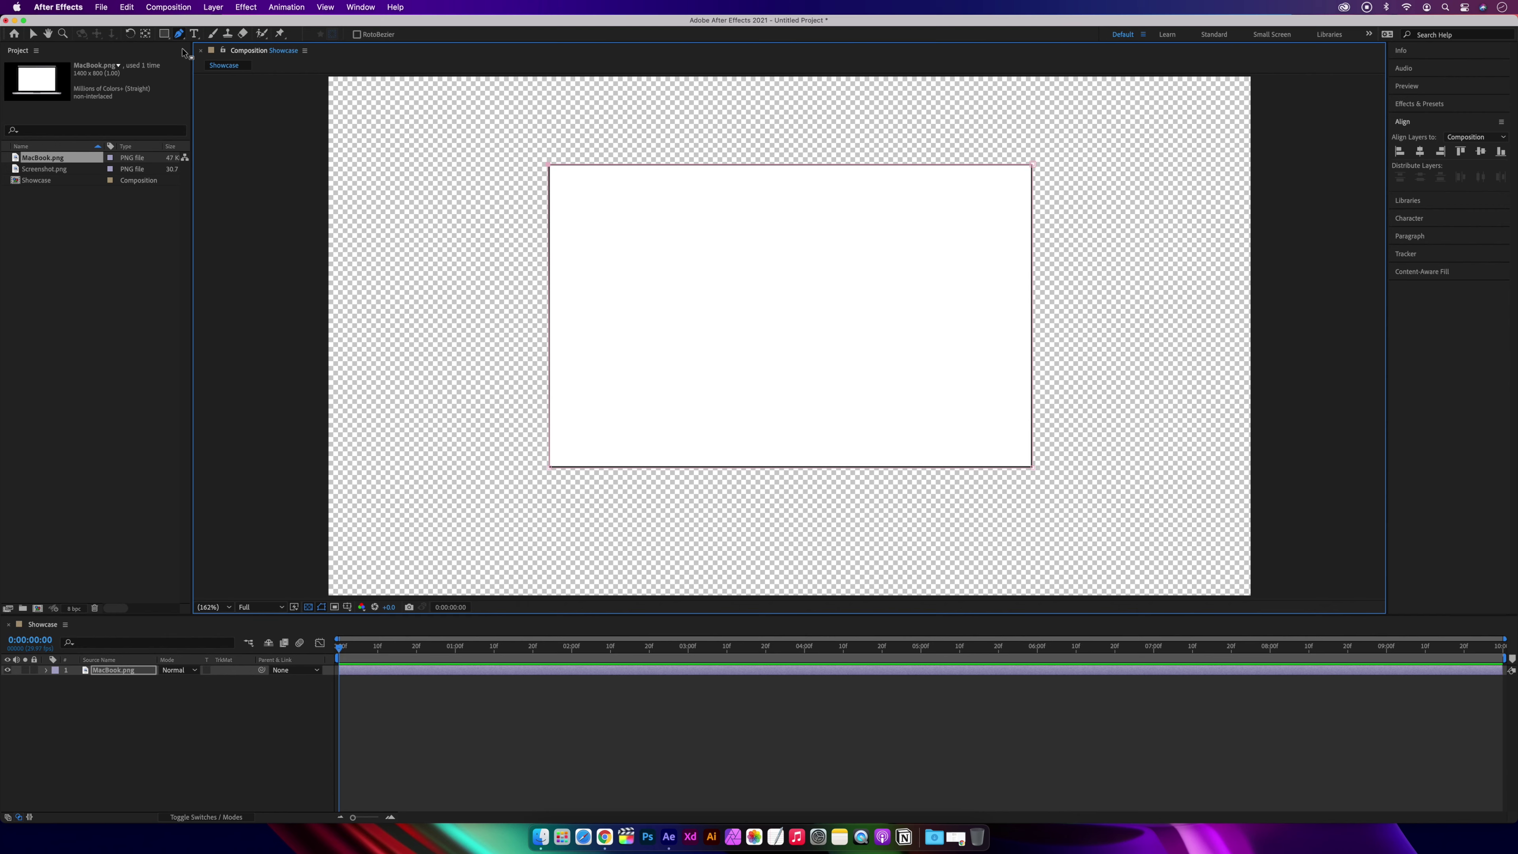
left_click(34, 36)
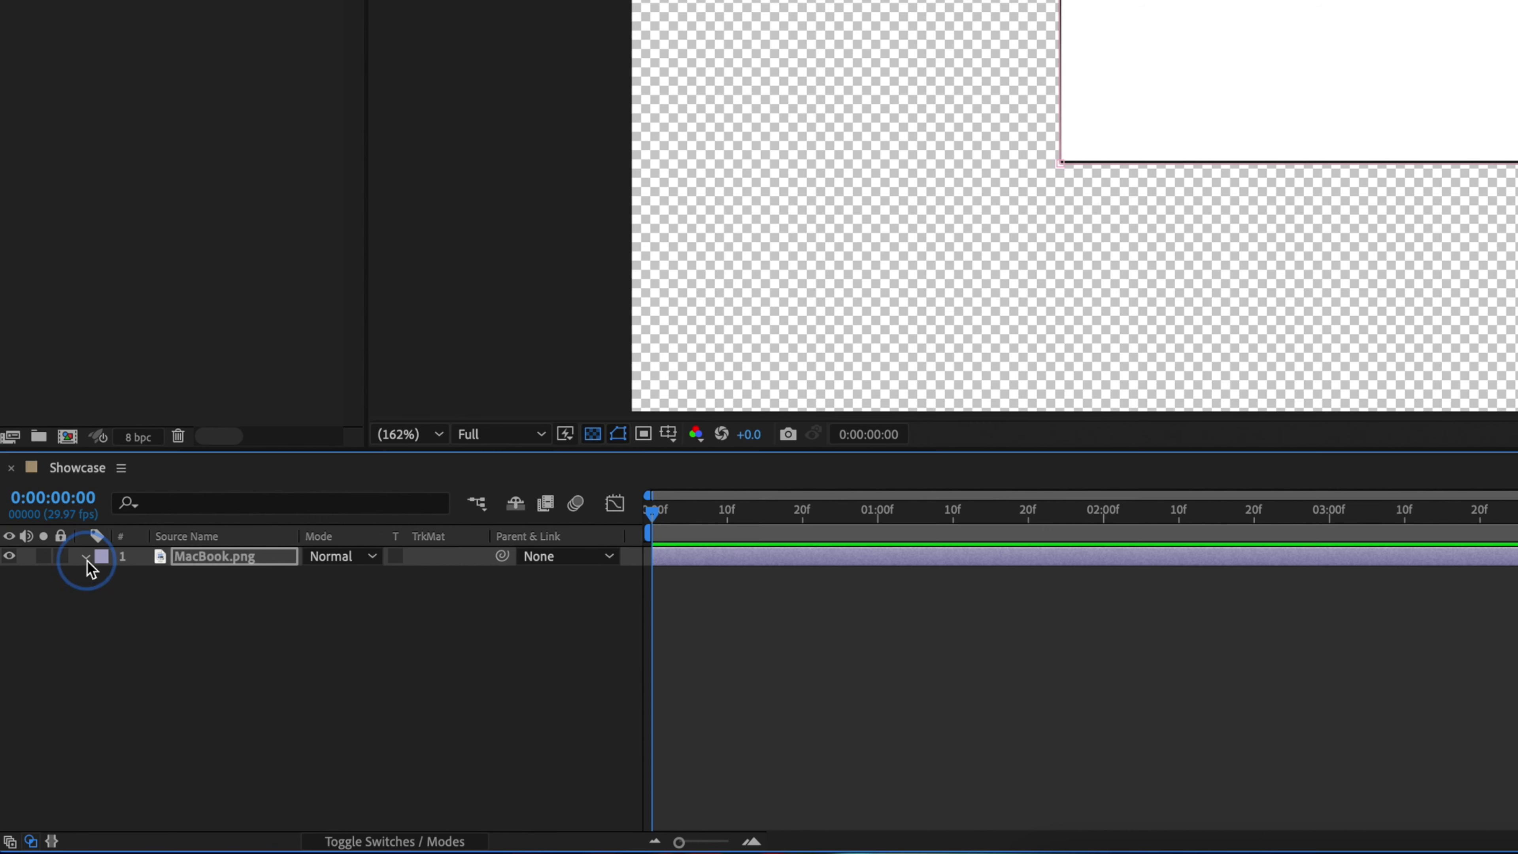
Step: Set Mask 1 to Subtract to cut out the screen, then collapse and lock MacBook.png
left_click(46, 669)
left_click(103, 577)
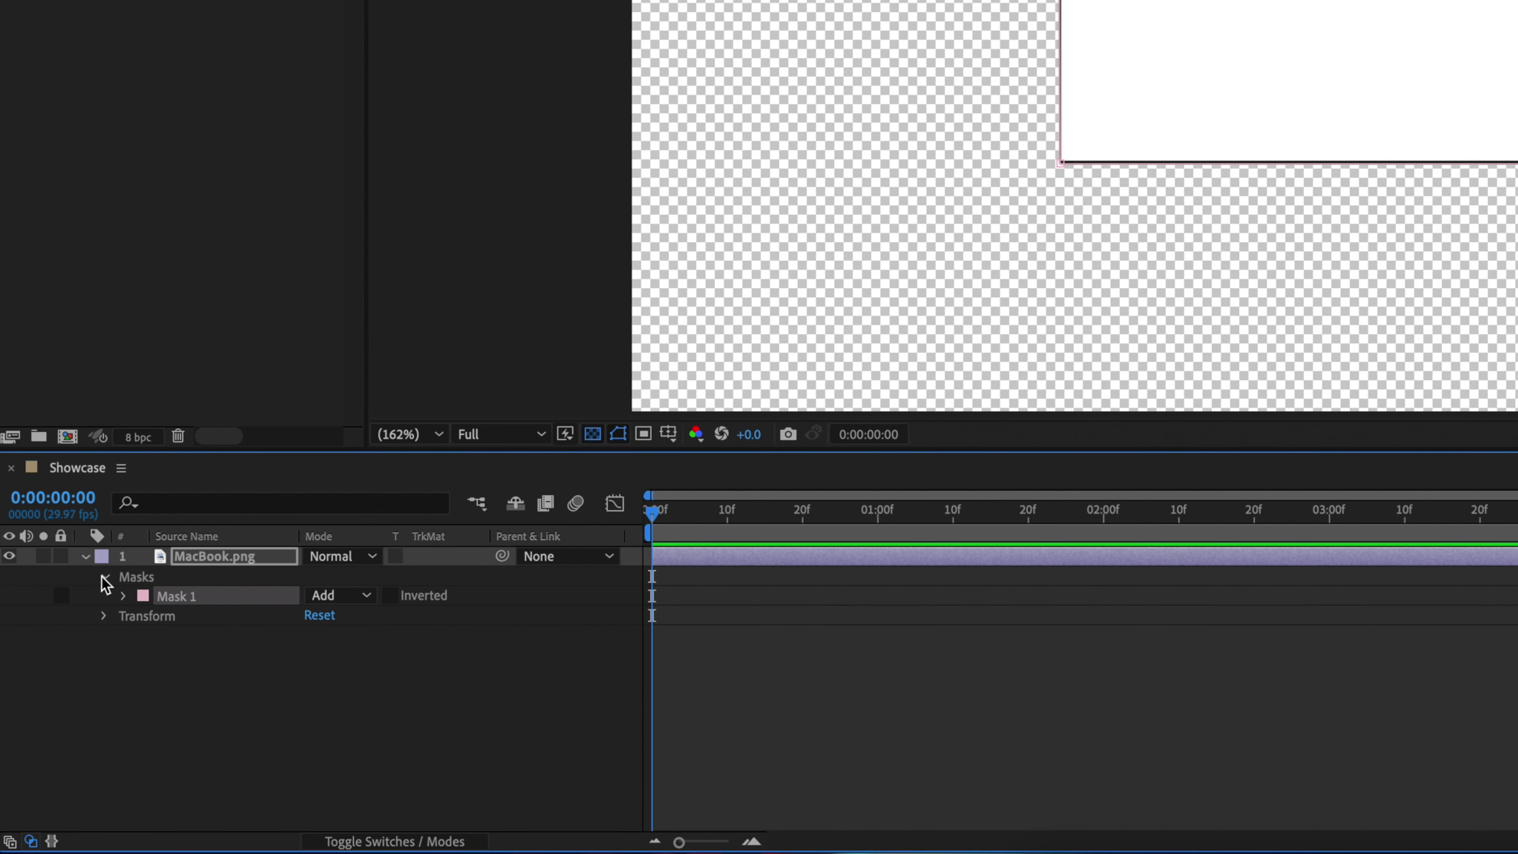
left_click(331, 598)
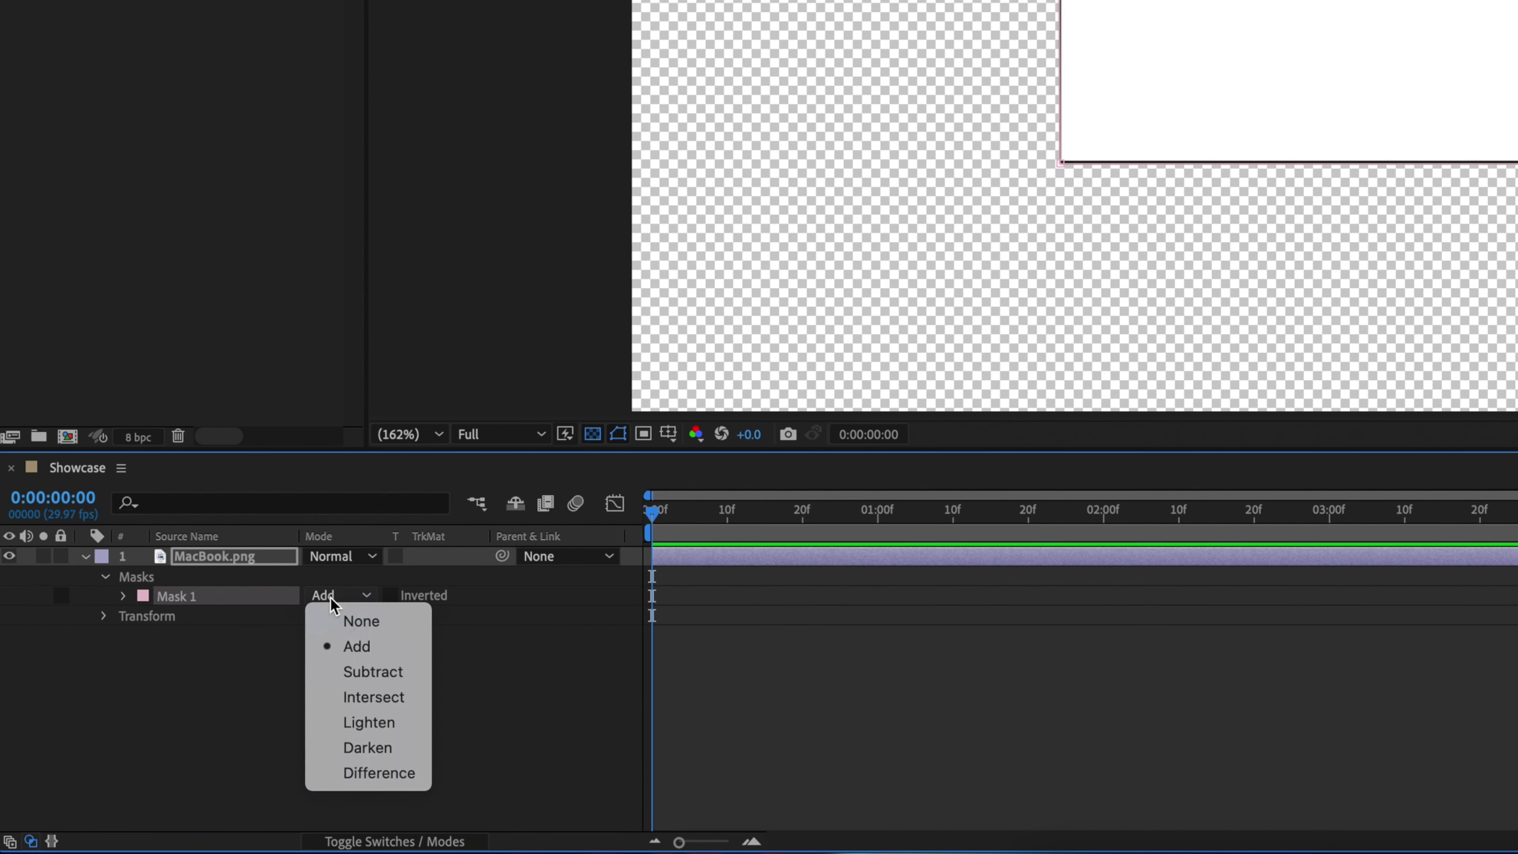
left_click(345, 673)
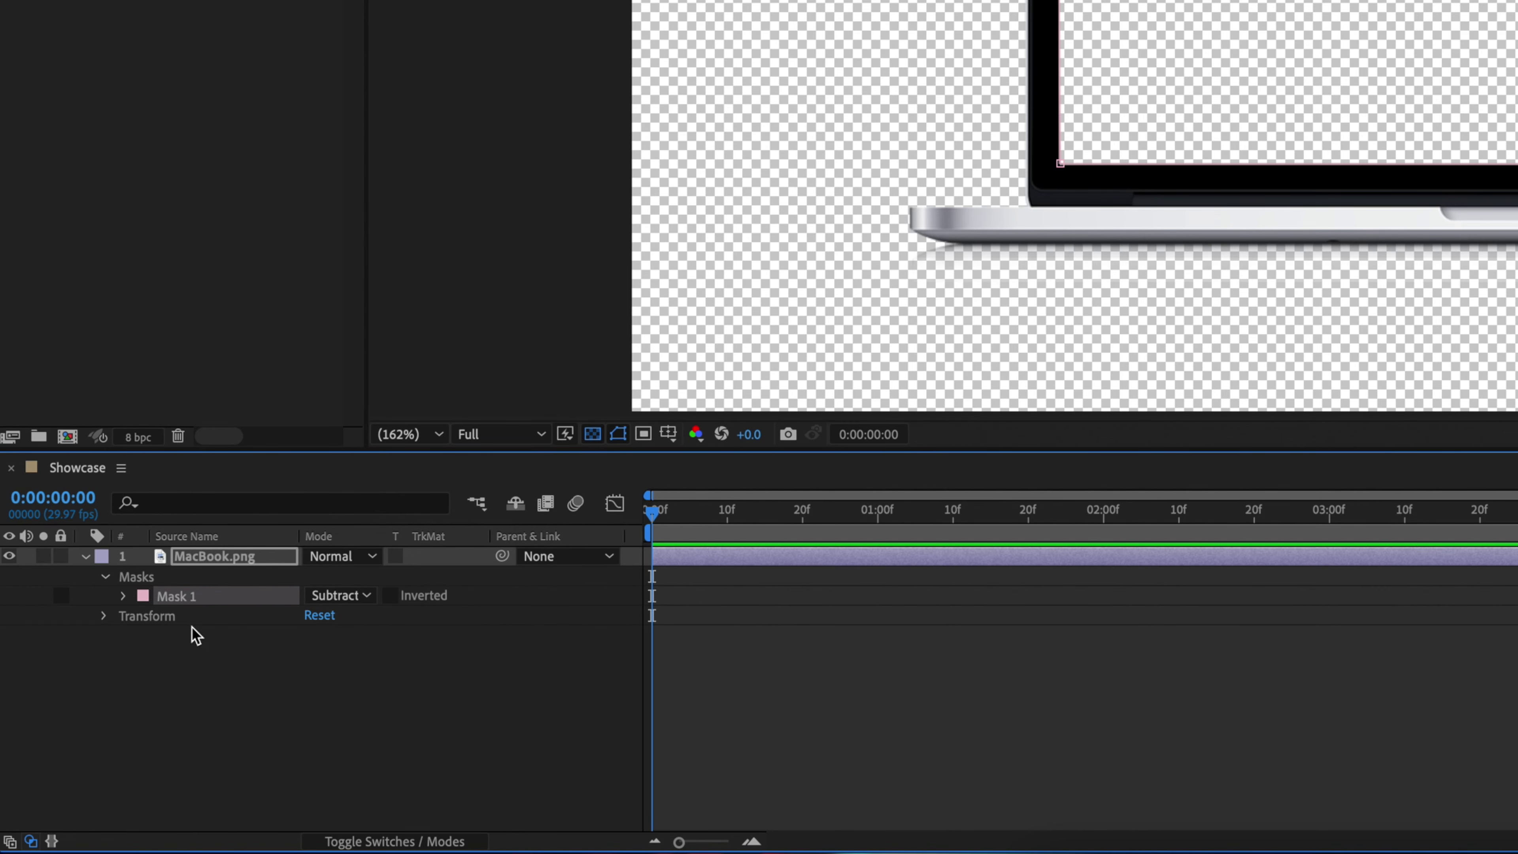
left_click(84, 558)
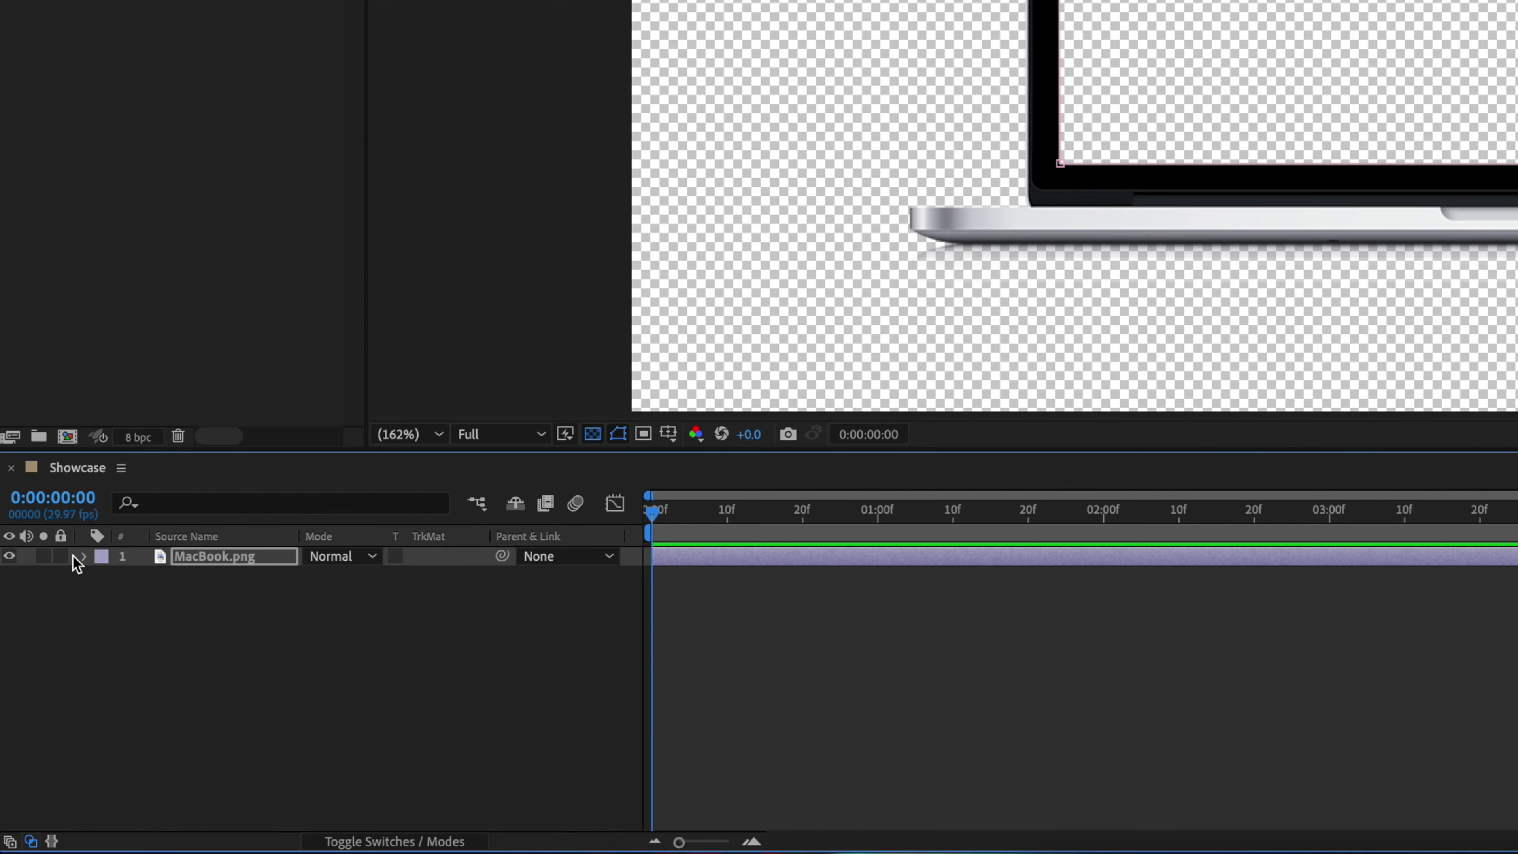
left_click(61, 556)
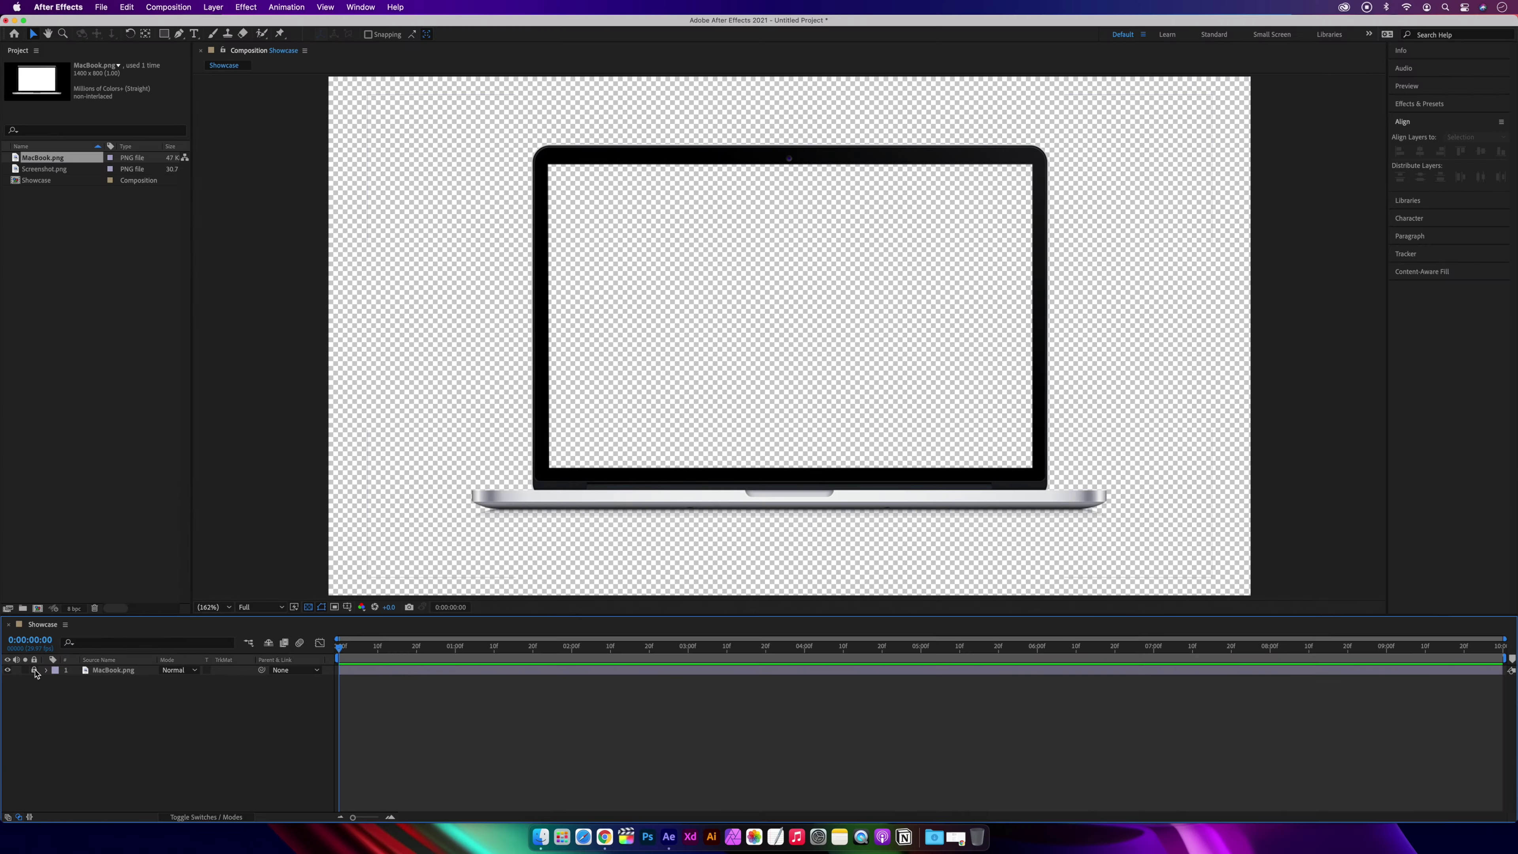
Step: Place Screenshot.png beneath the MacBook layer and scale it proportionally to the laptop screen's width
left_click(56, 170)
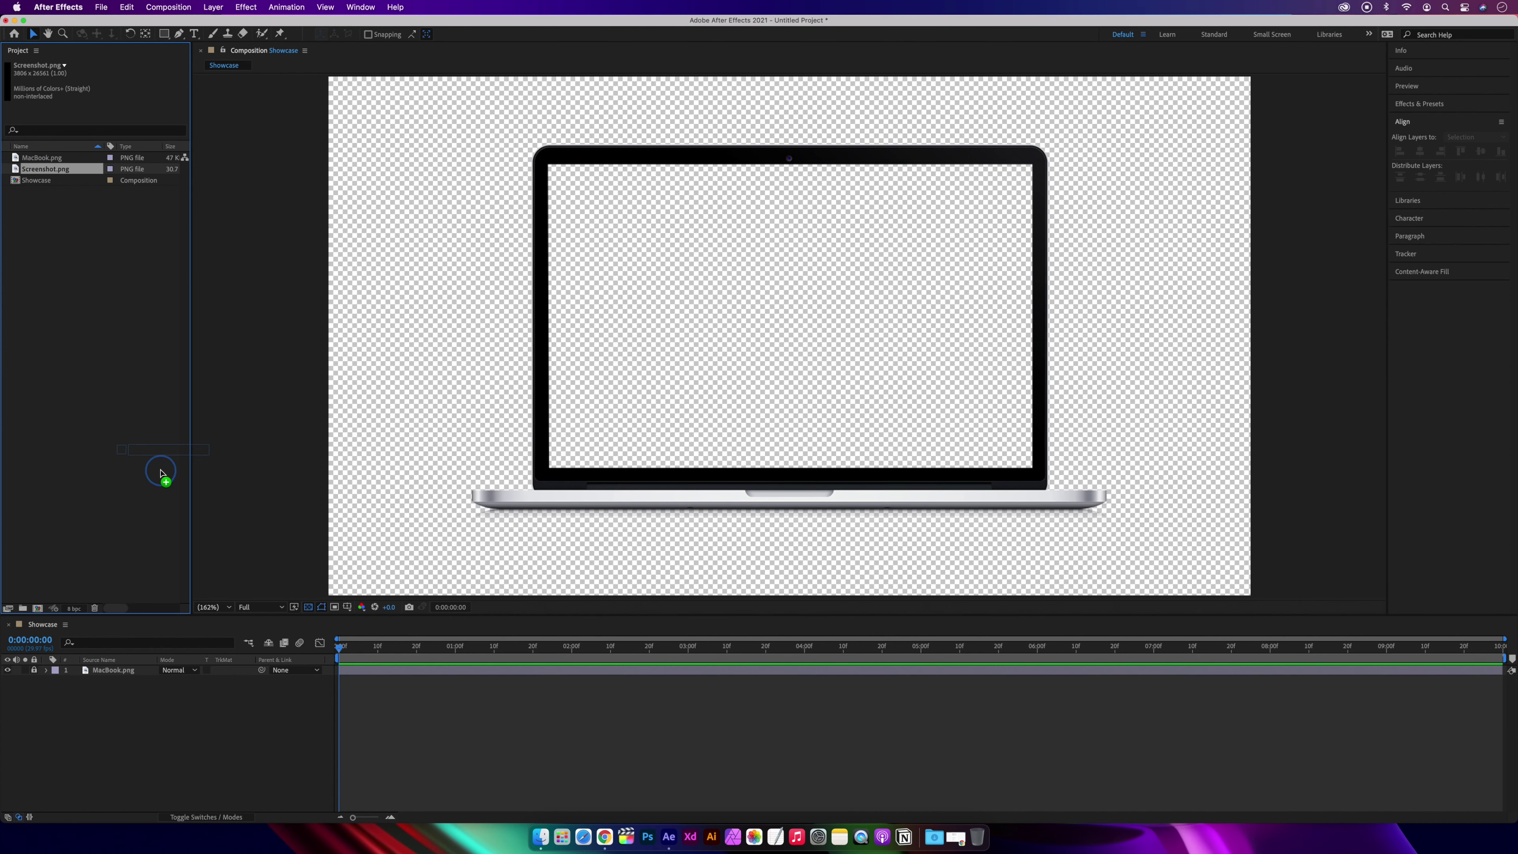
left_click_drag(148, 672, 144, 707)
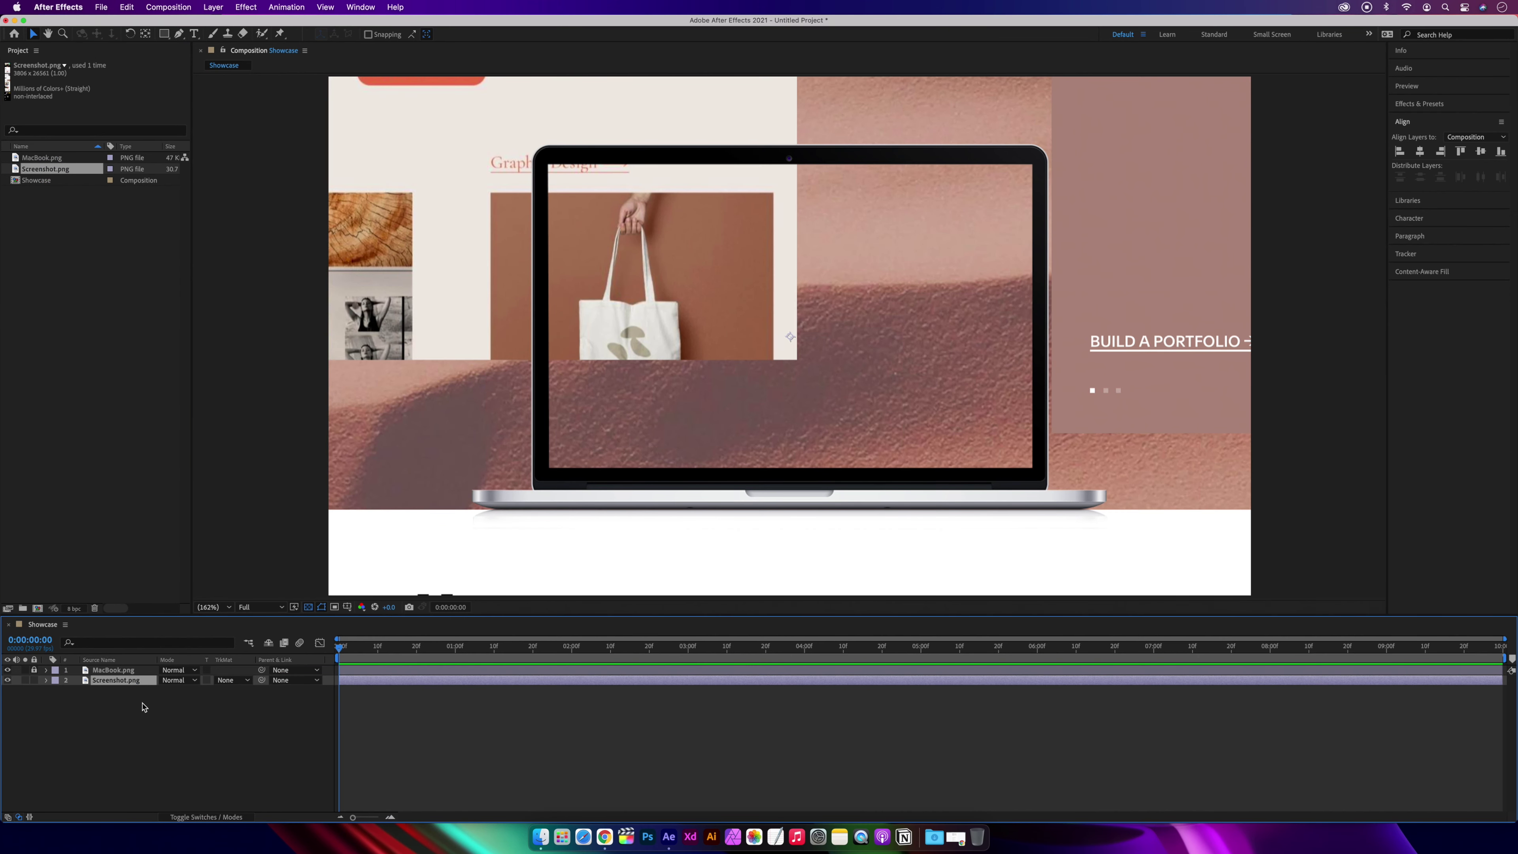
key("super")
key("super+minus")
key("super+minus")
key("super+minus")
key("super+minus")
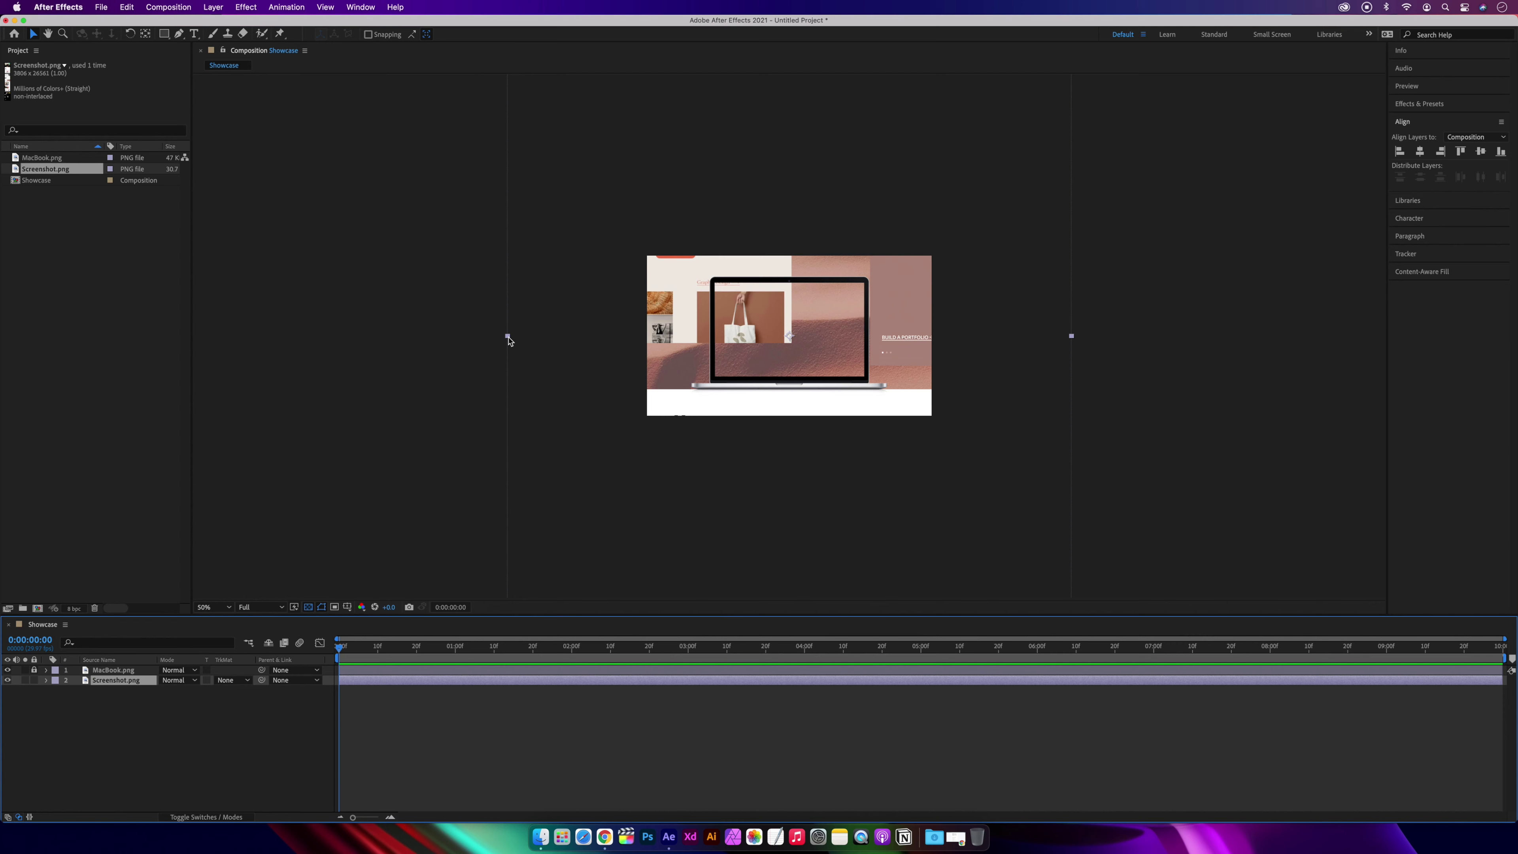
left_click_drag(508, 338, 715, 351)
key("shift")
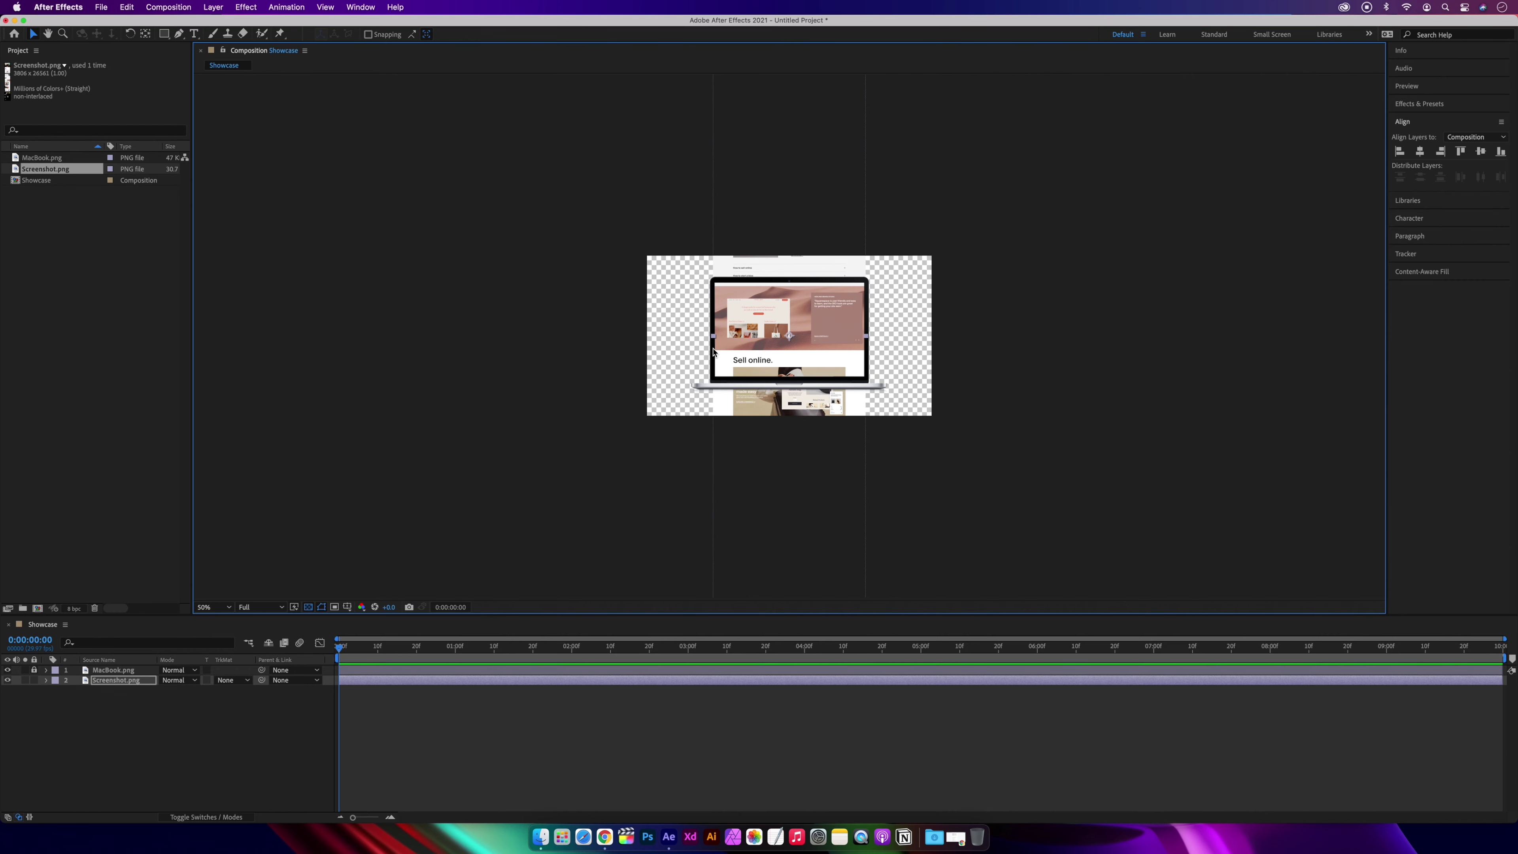
key("super+equal")
key("super+equal")
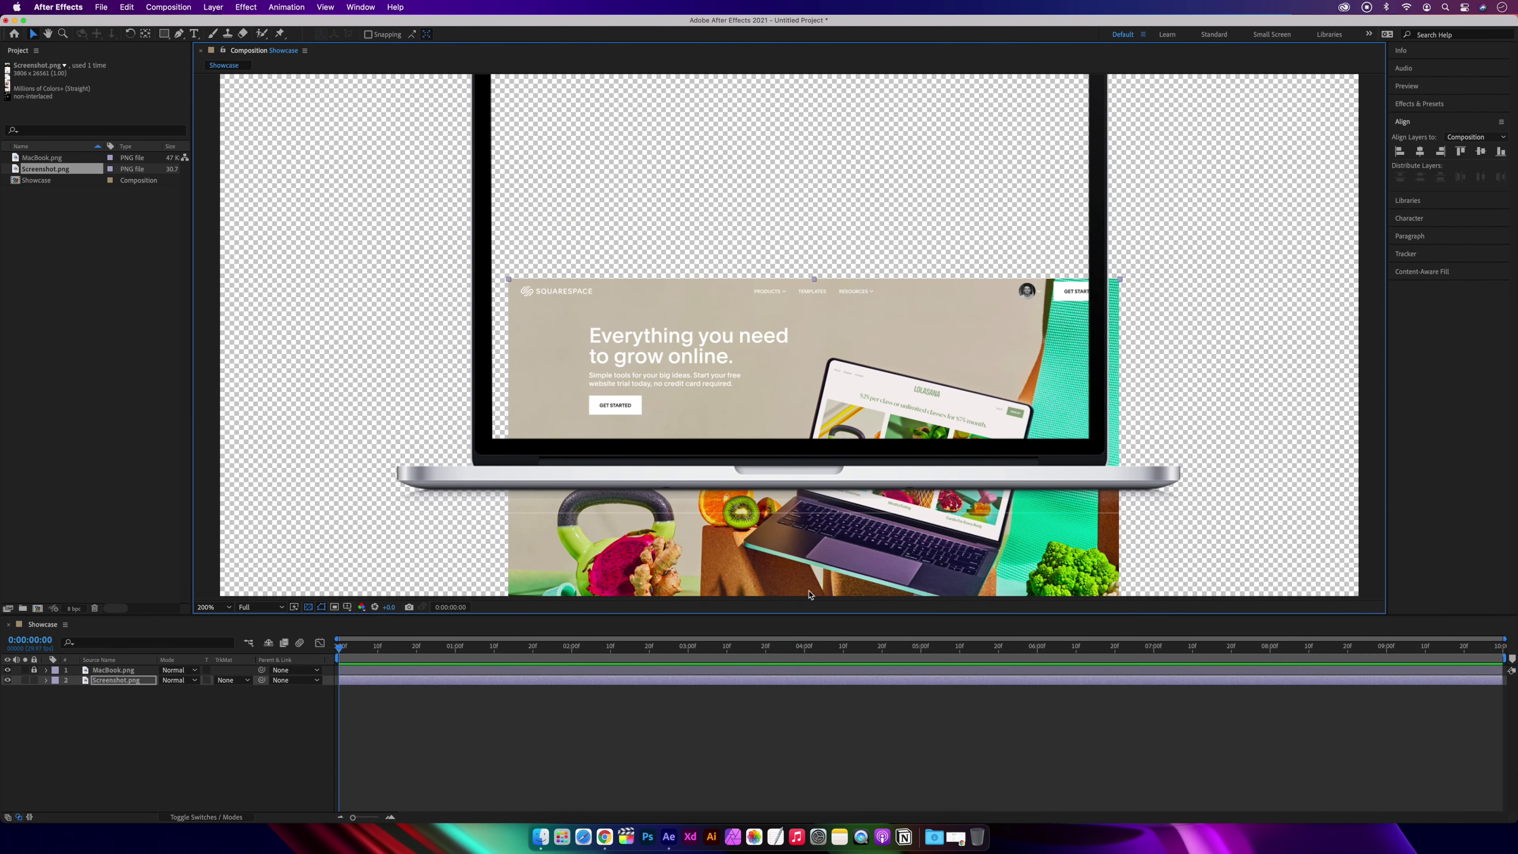
left_click(221, 606)
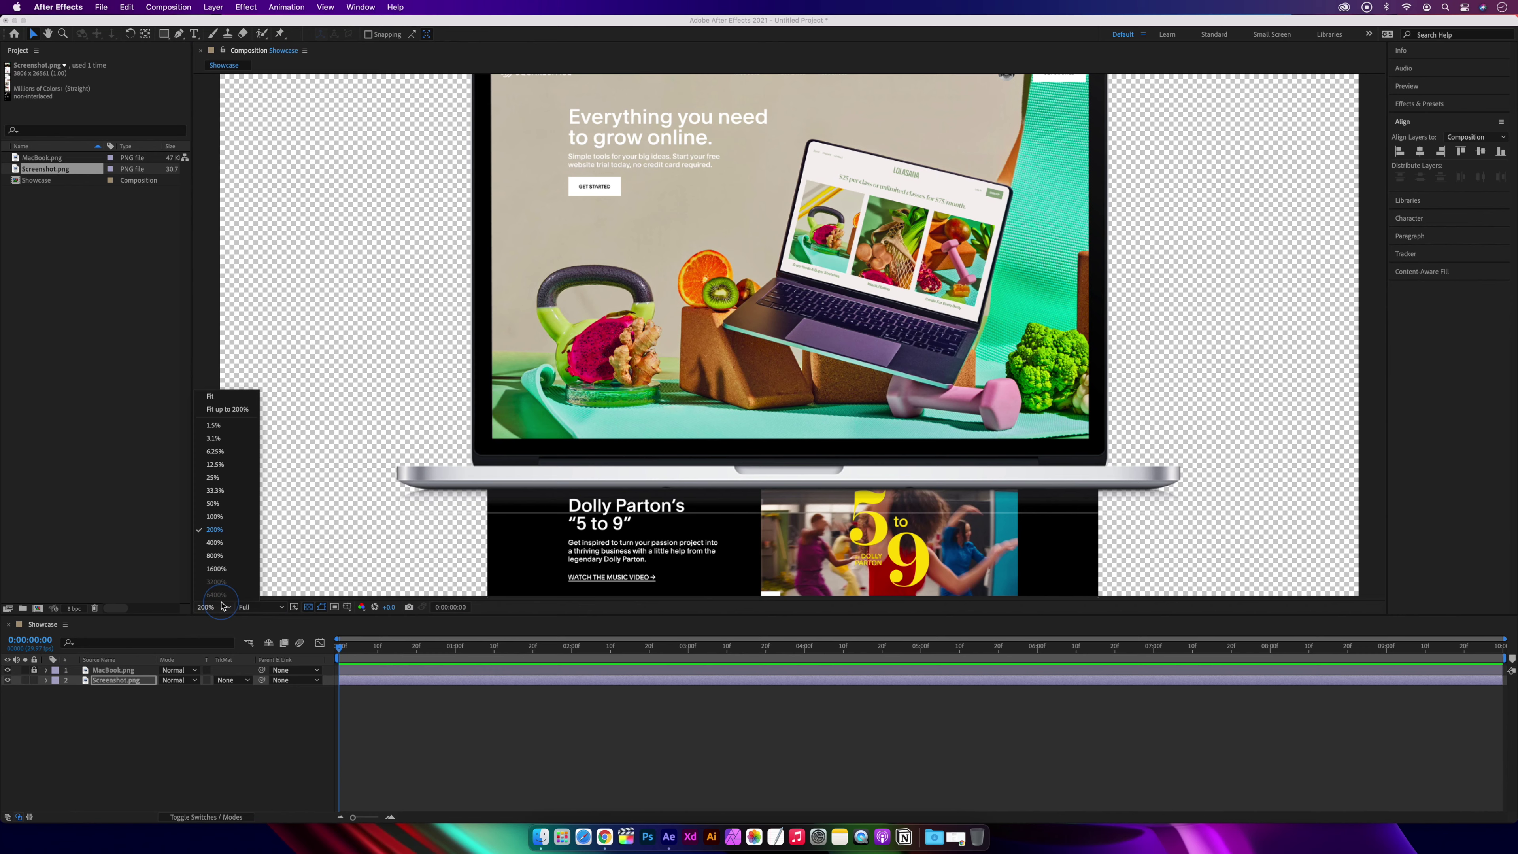
Step: Fit the composition in the viewer and test nudging the screenshot upward, then undo it
left_click(244, 401)
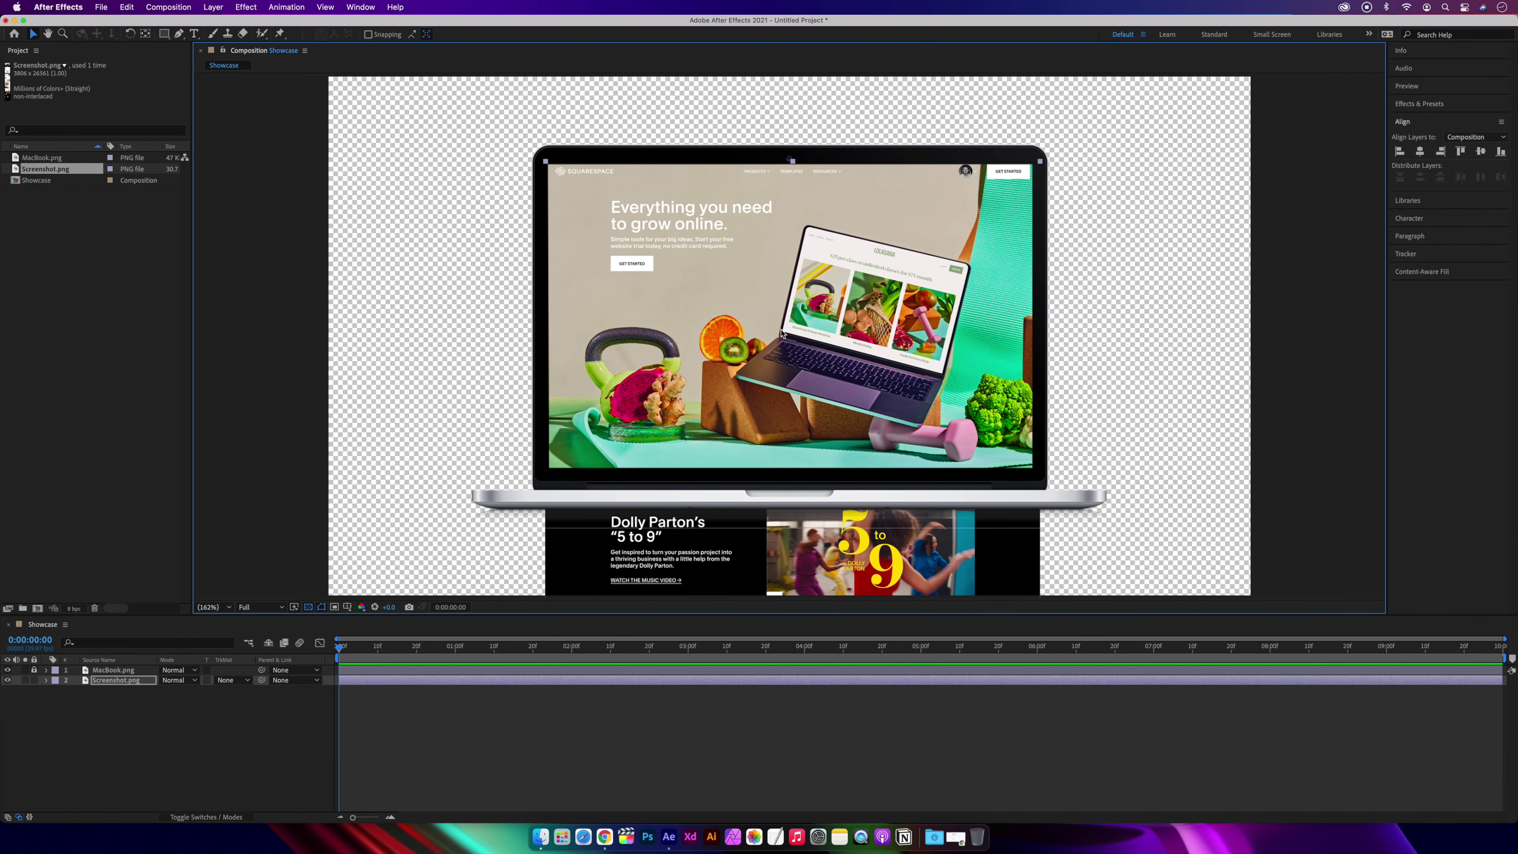
left_click_drag(936, 421, 928, 386)
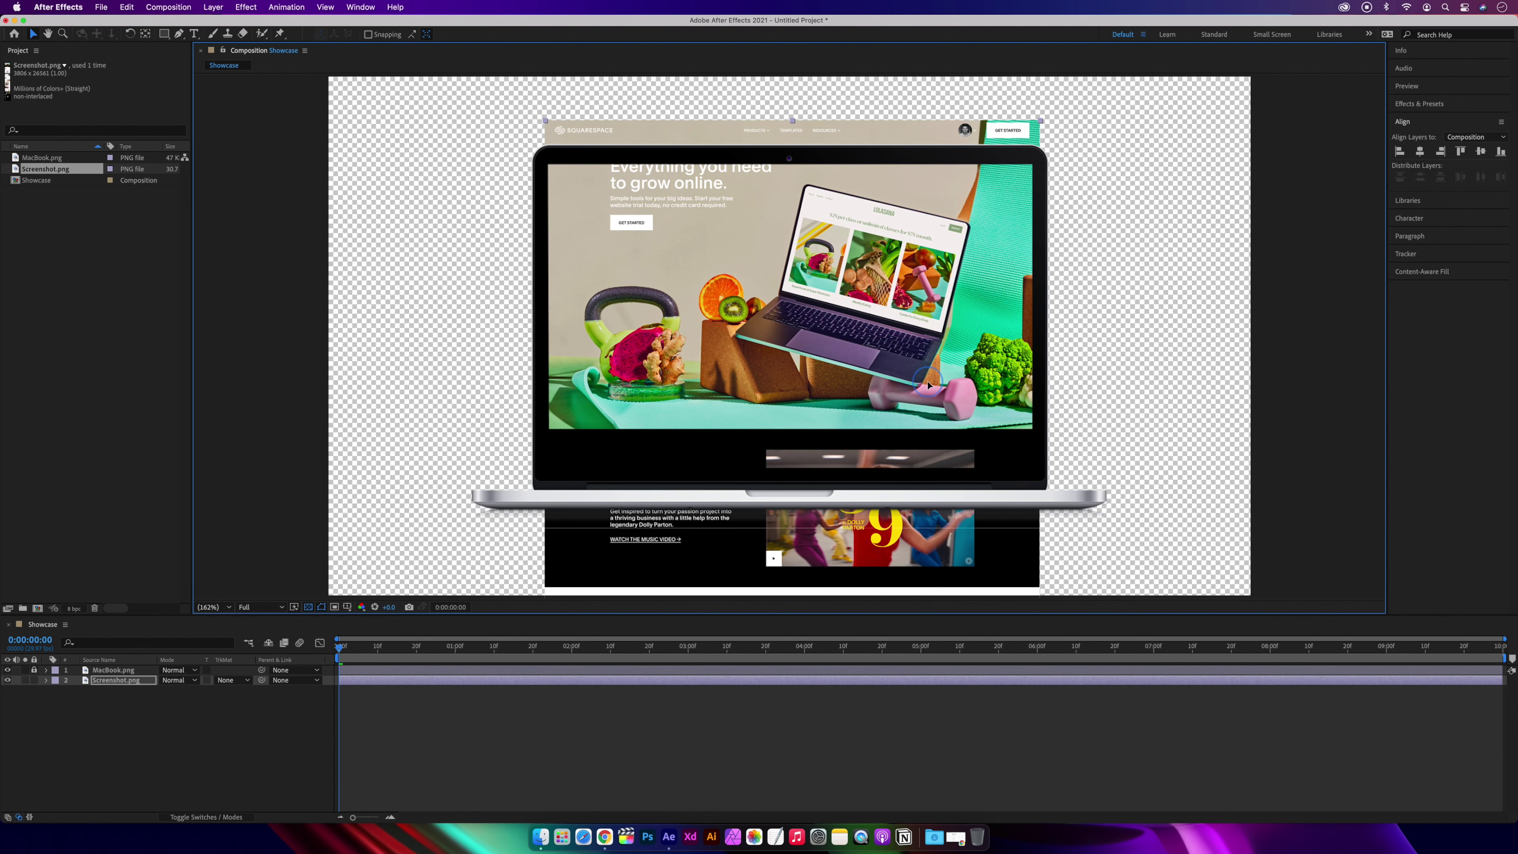
key("super+z")
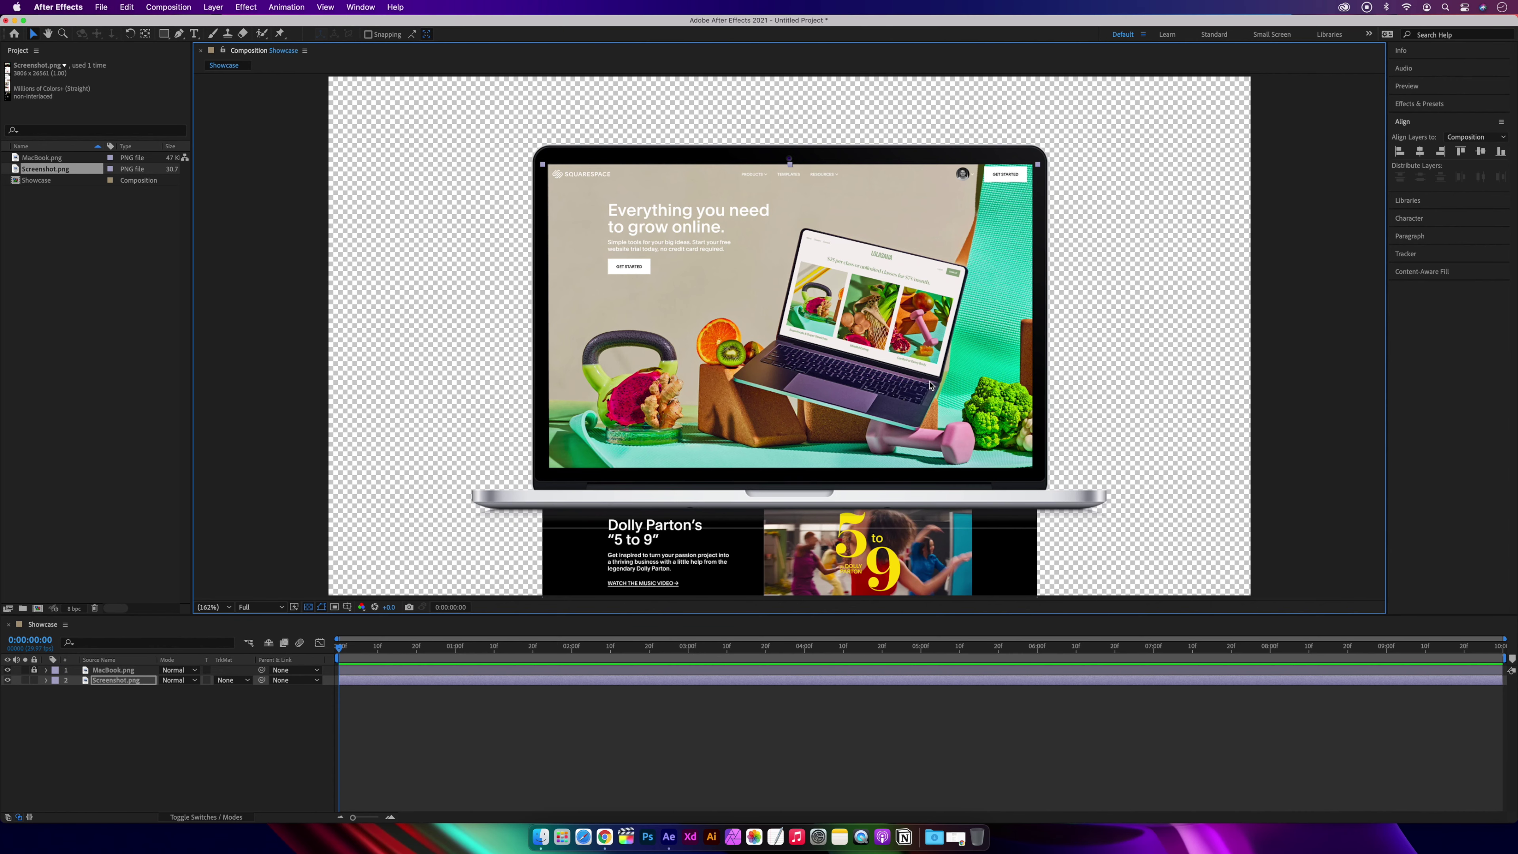
Step: Try a rectangular mask over the screen area and reposition the screenshot to fill the laptop screen
left_click(164, 35)
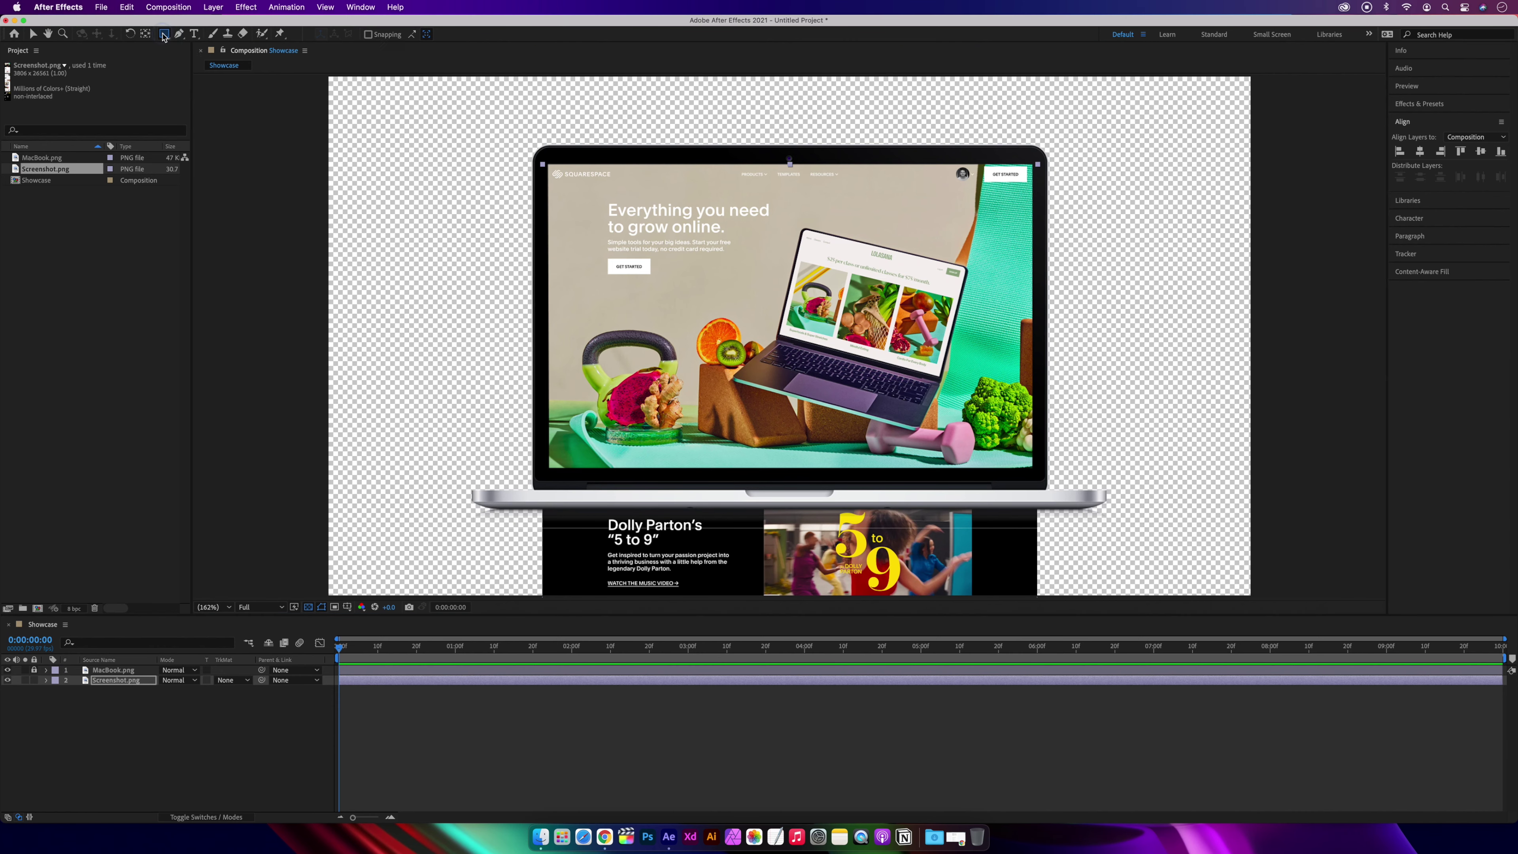
left_click_drag(543, 162, 1036, 473)
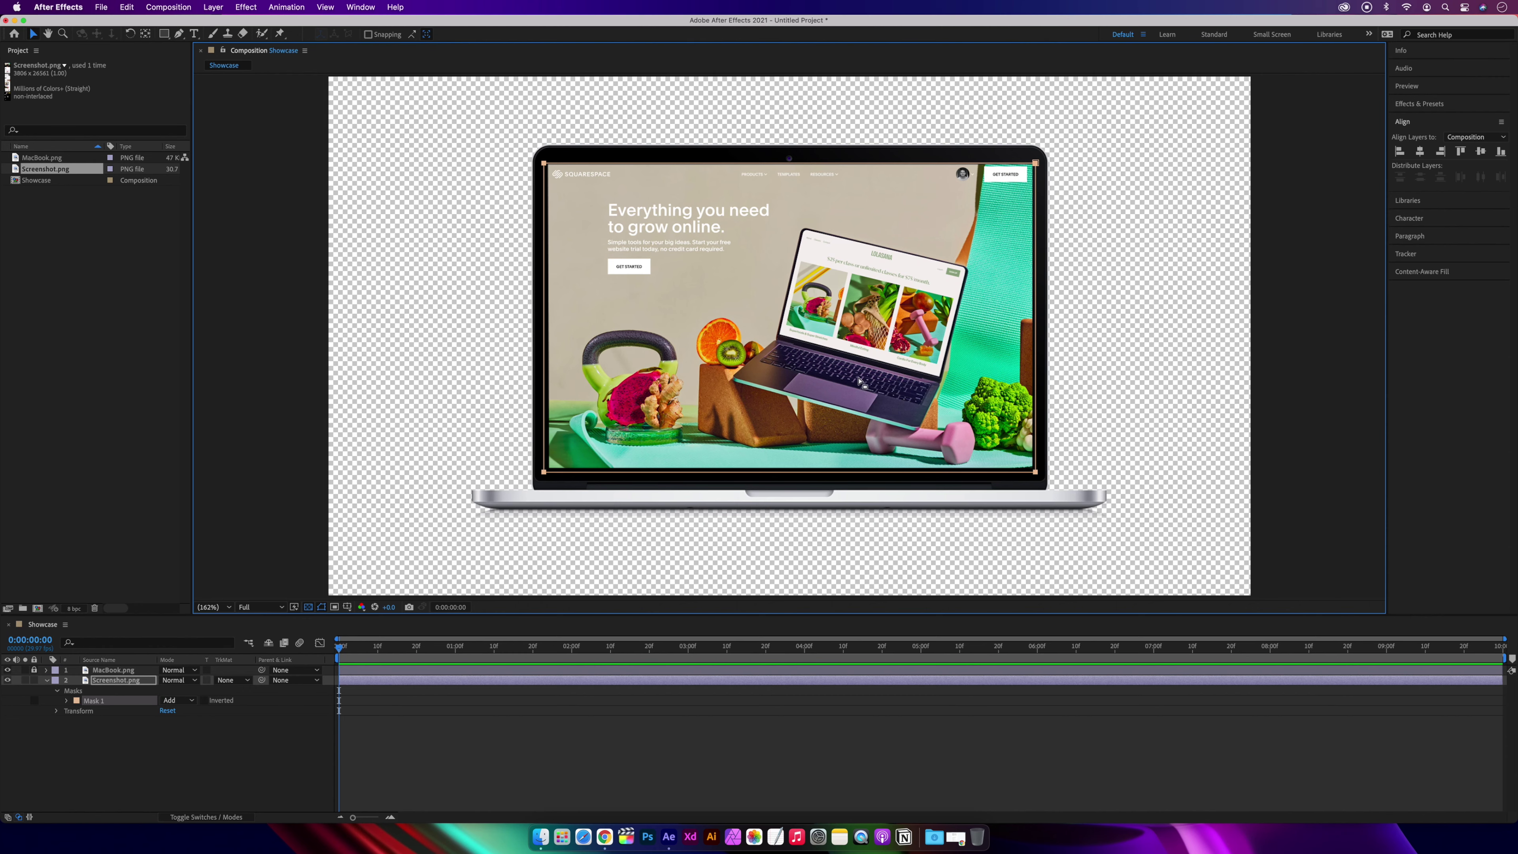
left_click_drag(816, 377, 781, 274)
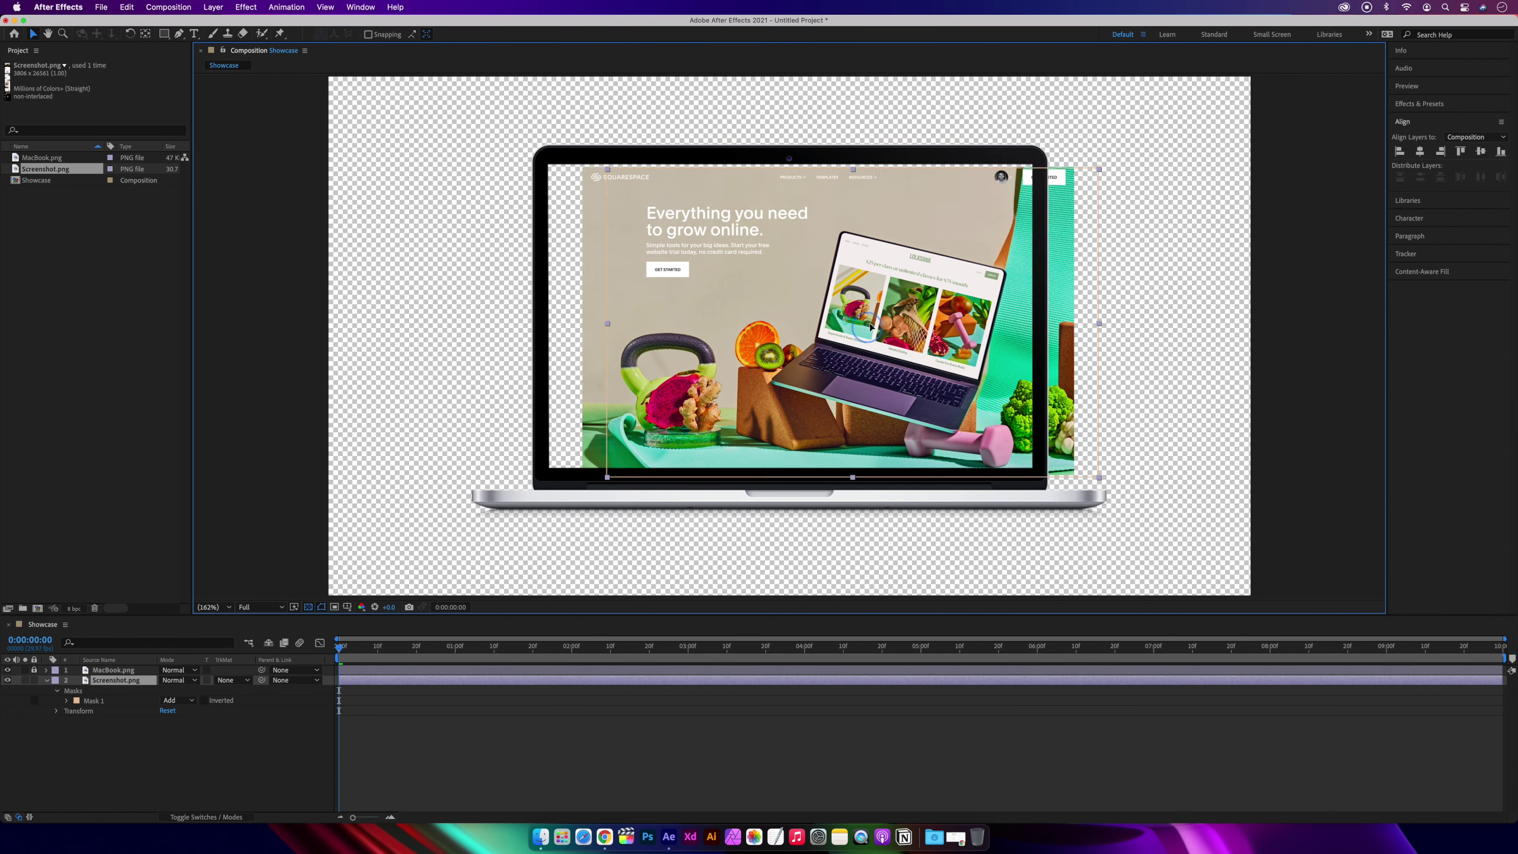
left_click_drag(871, 325, 807, 320)
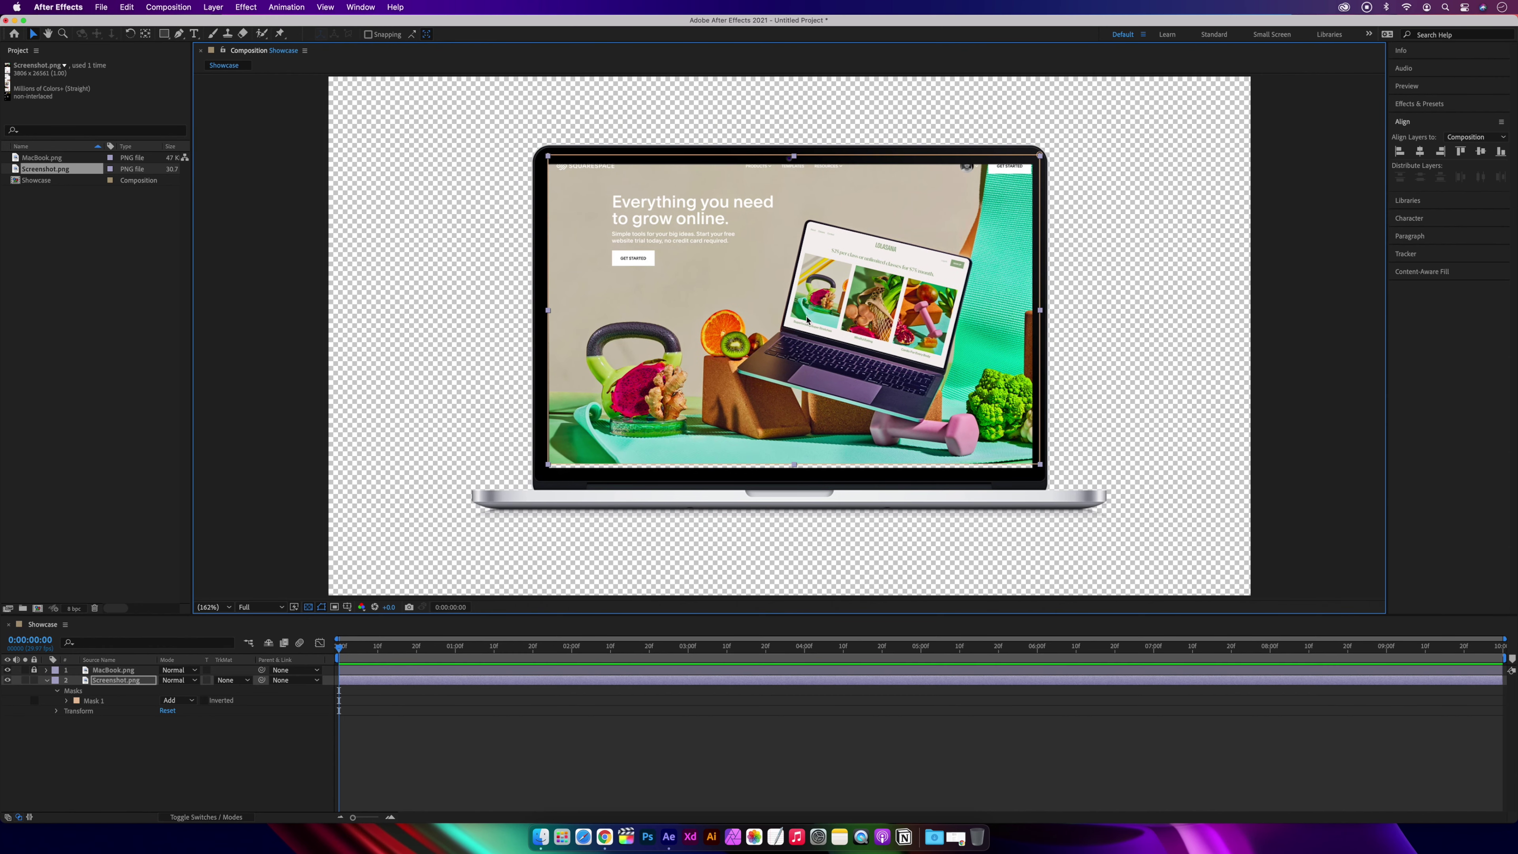
key("super+z")
key("super+z")
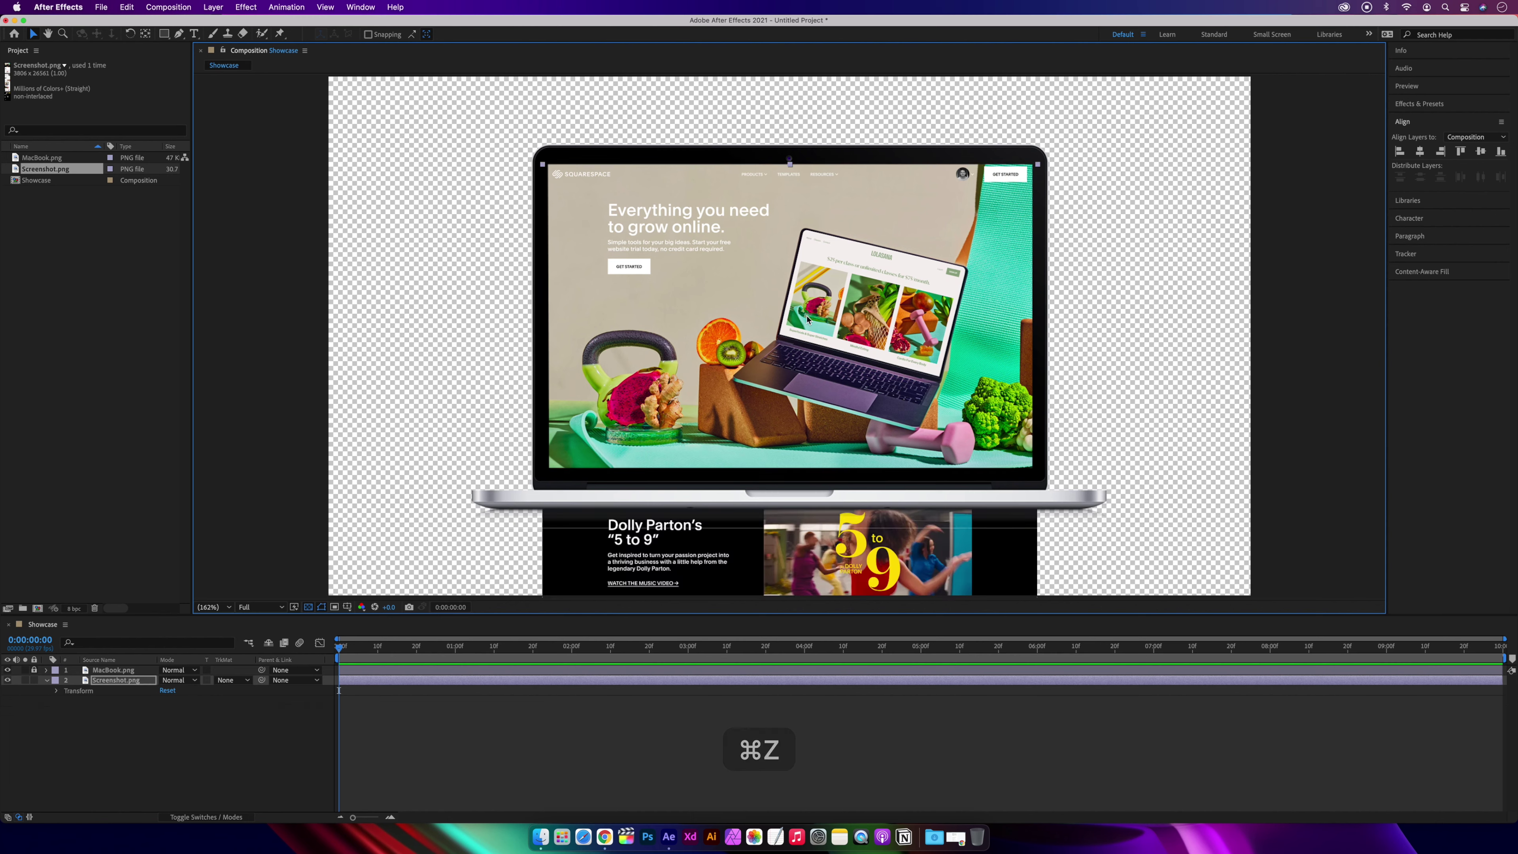
Step: Add a full-frame 1920×1080 blue solid, Blue Solid 1, just above Screenshot.png
left_click(117, 681)
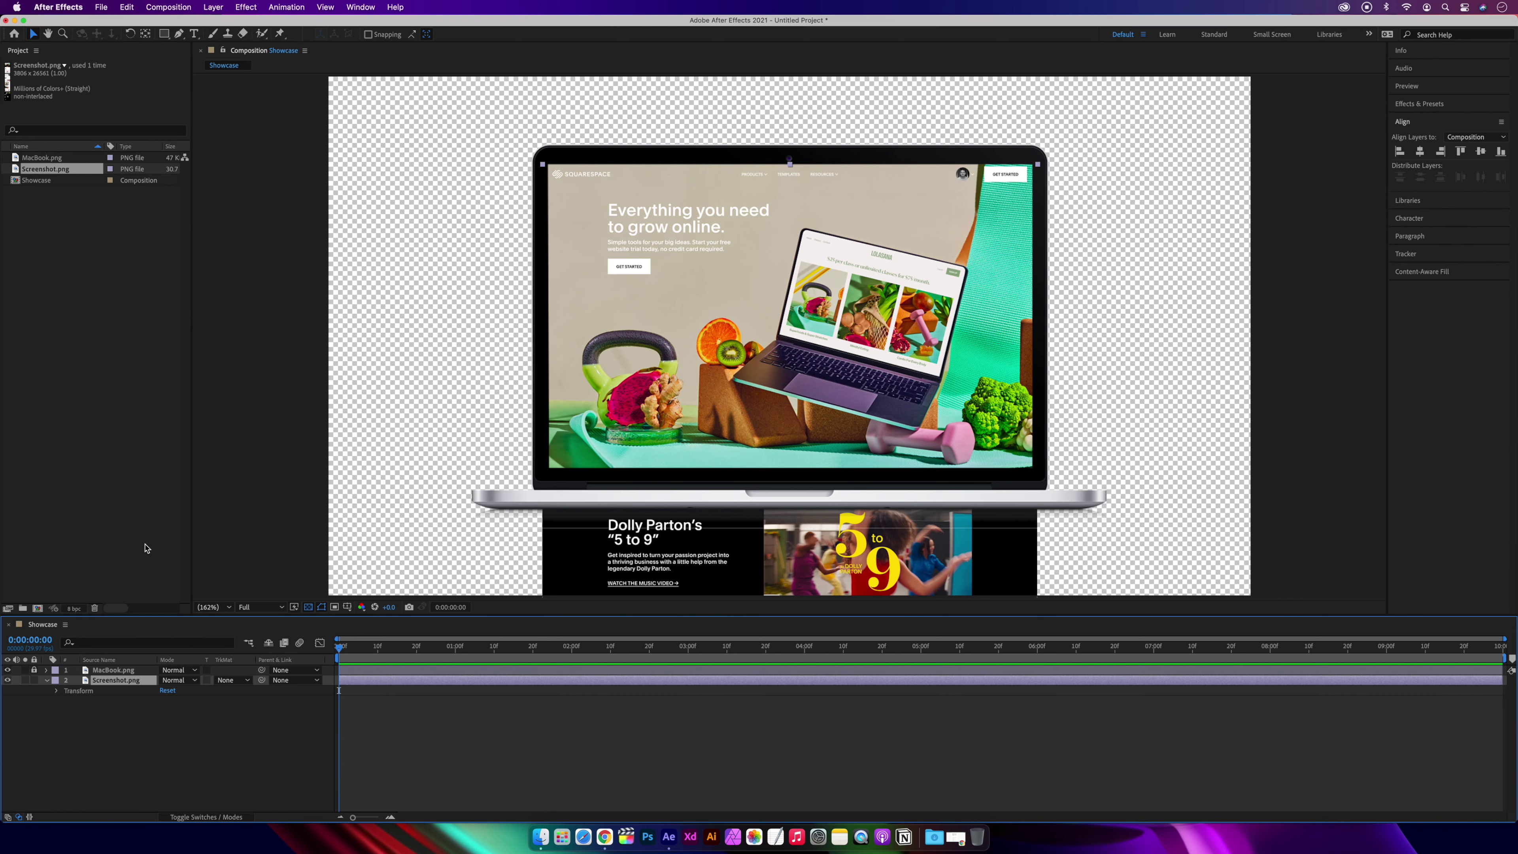
left_click(212, 7)
mouse_move(215, 24)
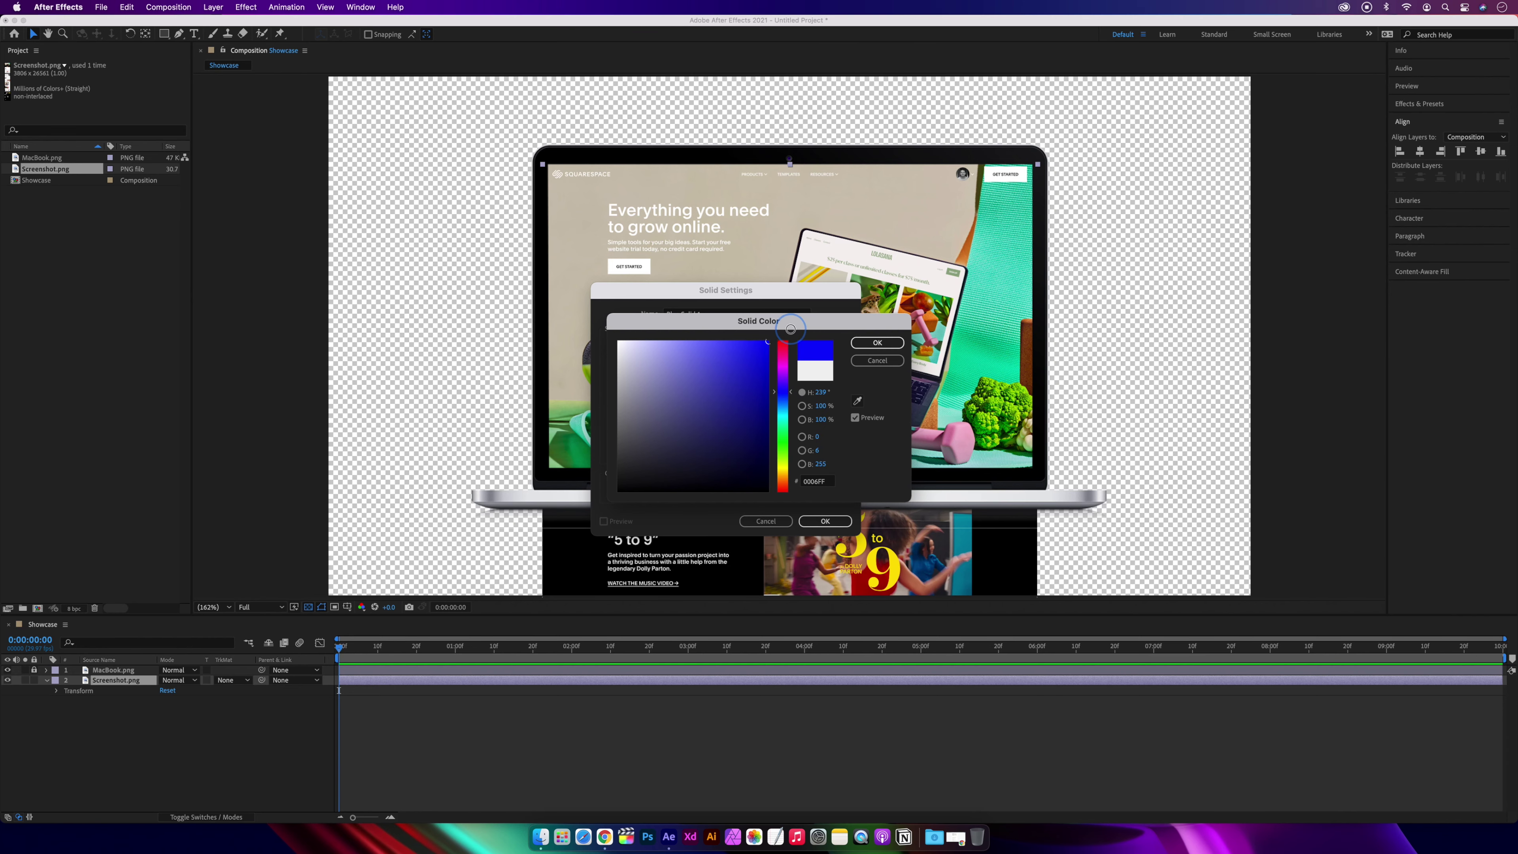
left_click(877, 342)
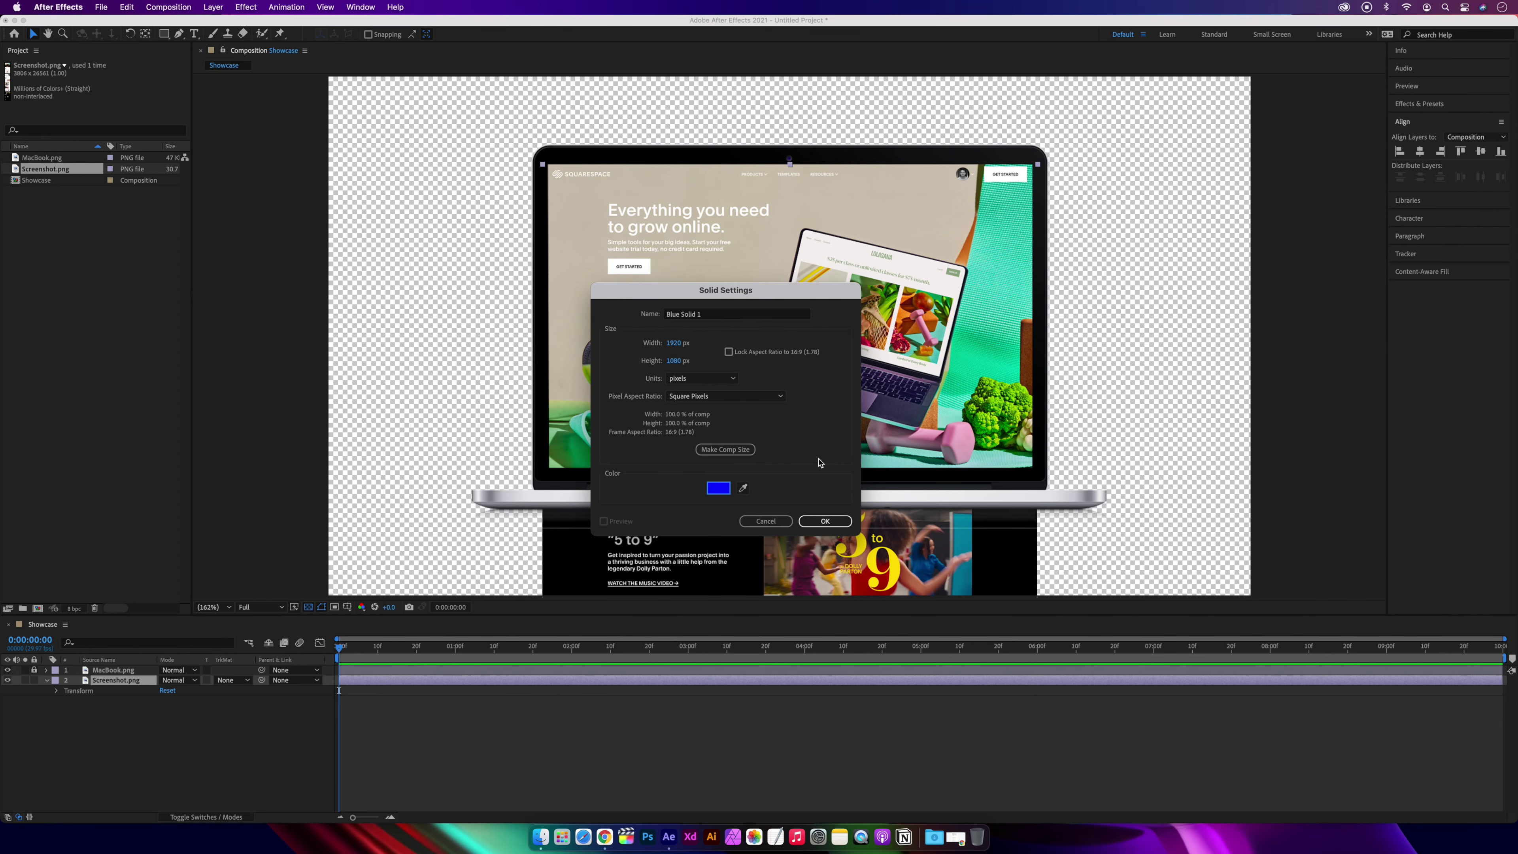
left_click(820, 520)
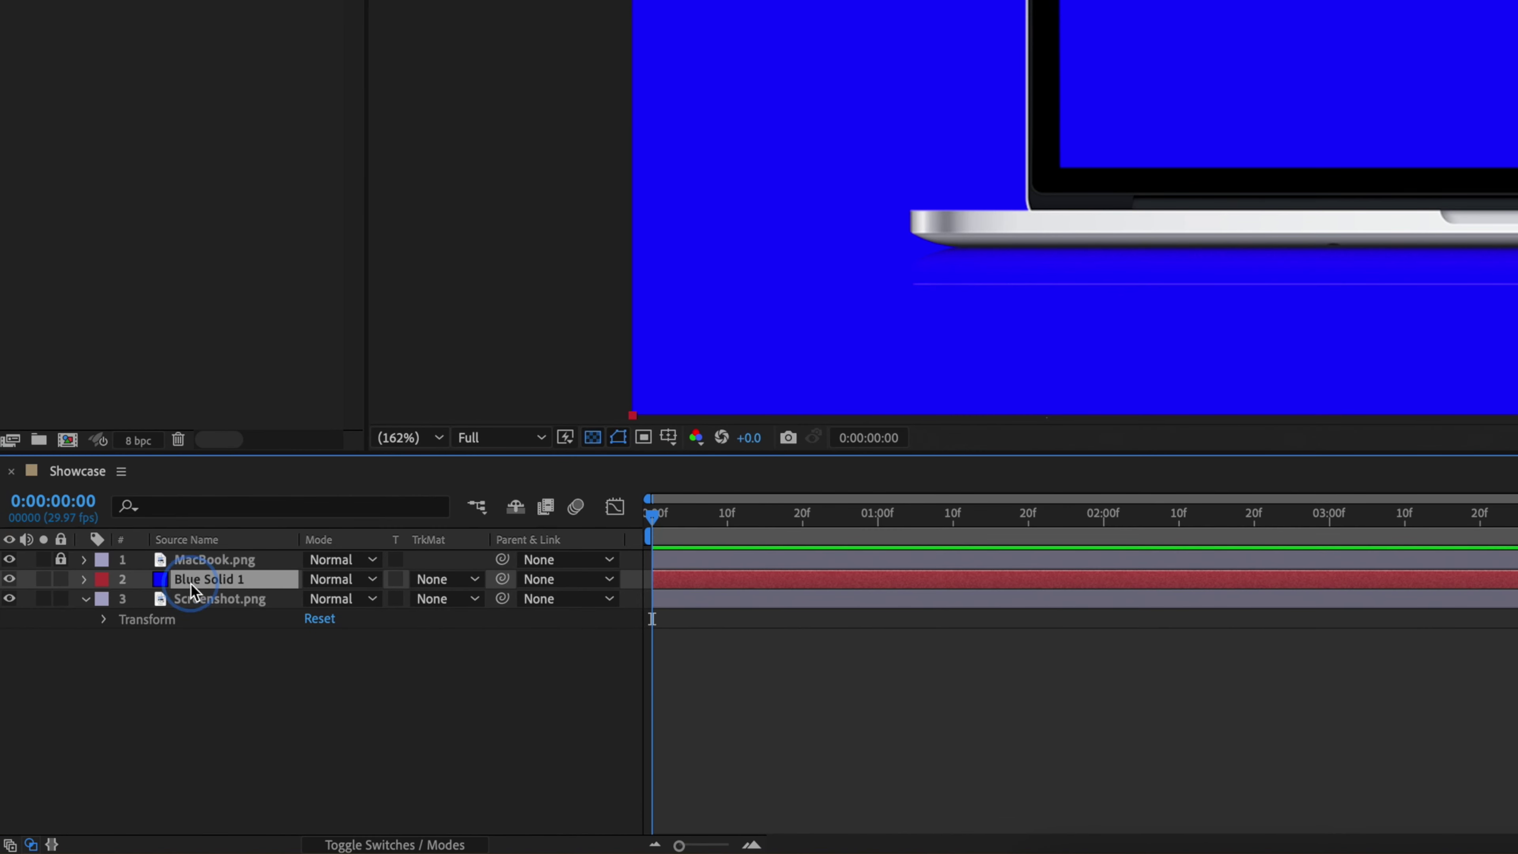
mouse_move(191, 583)
left_mouse_down()
mouse_move(199, 553)
mouse_move(199, 577)
left_mouse_up()
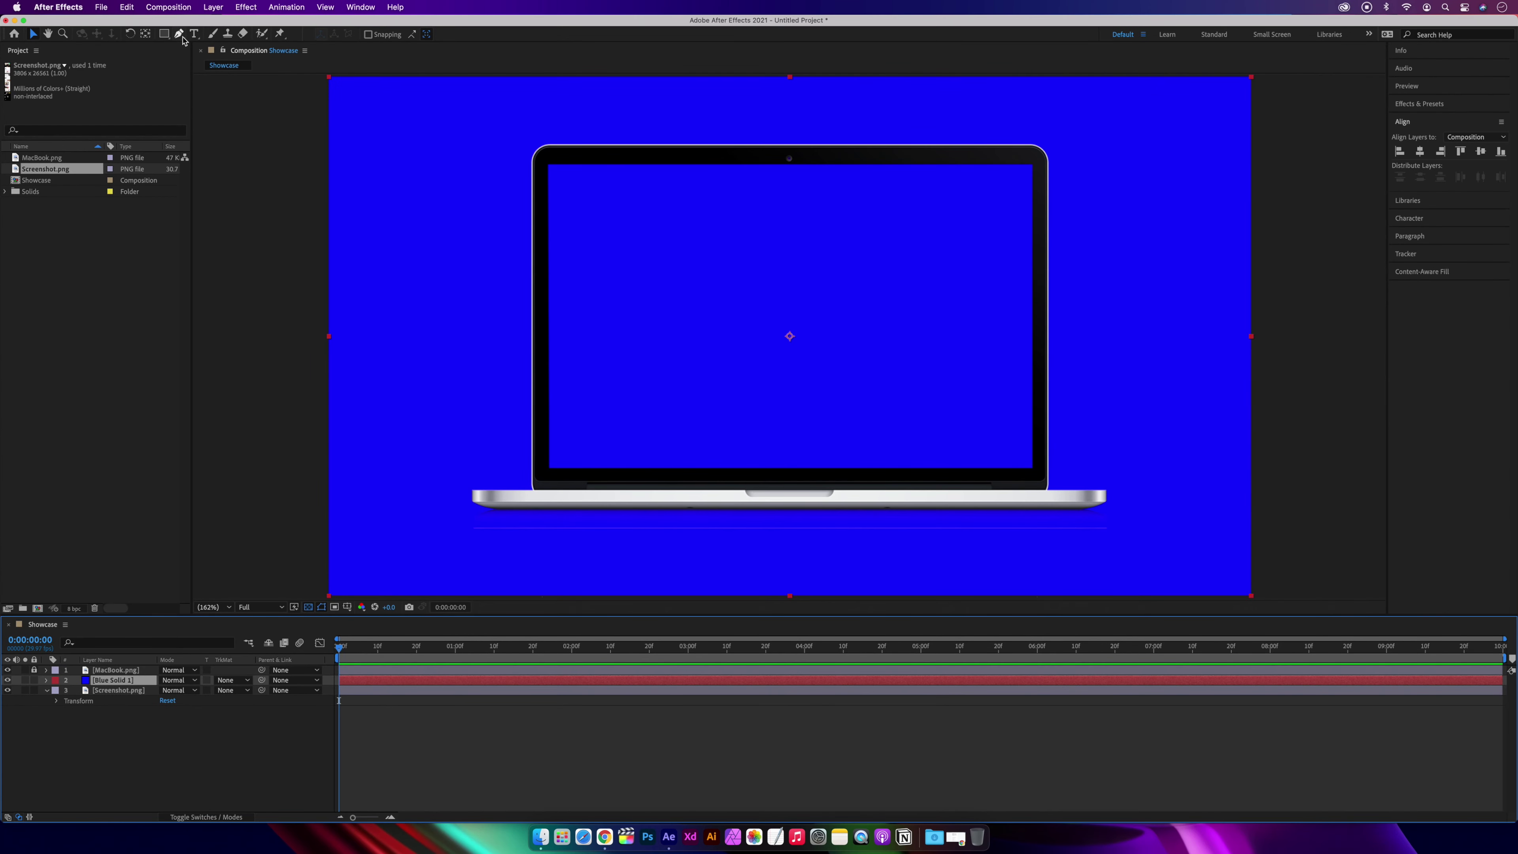
Step: Draw a closed four-corner Pen mask on Blue Solid 1 tracing the laptop screen
left_click(180, 35)
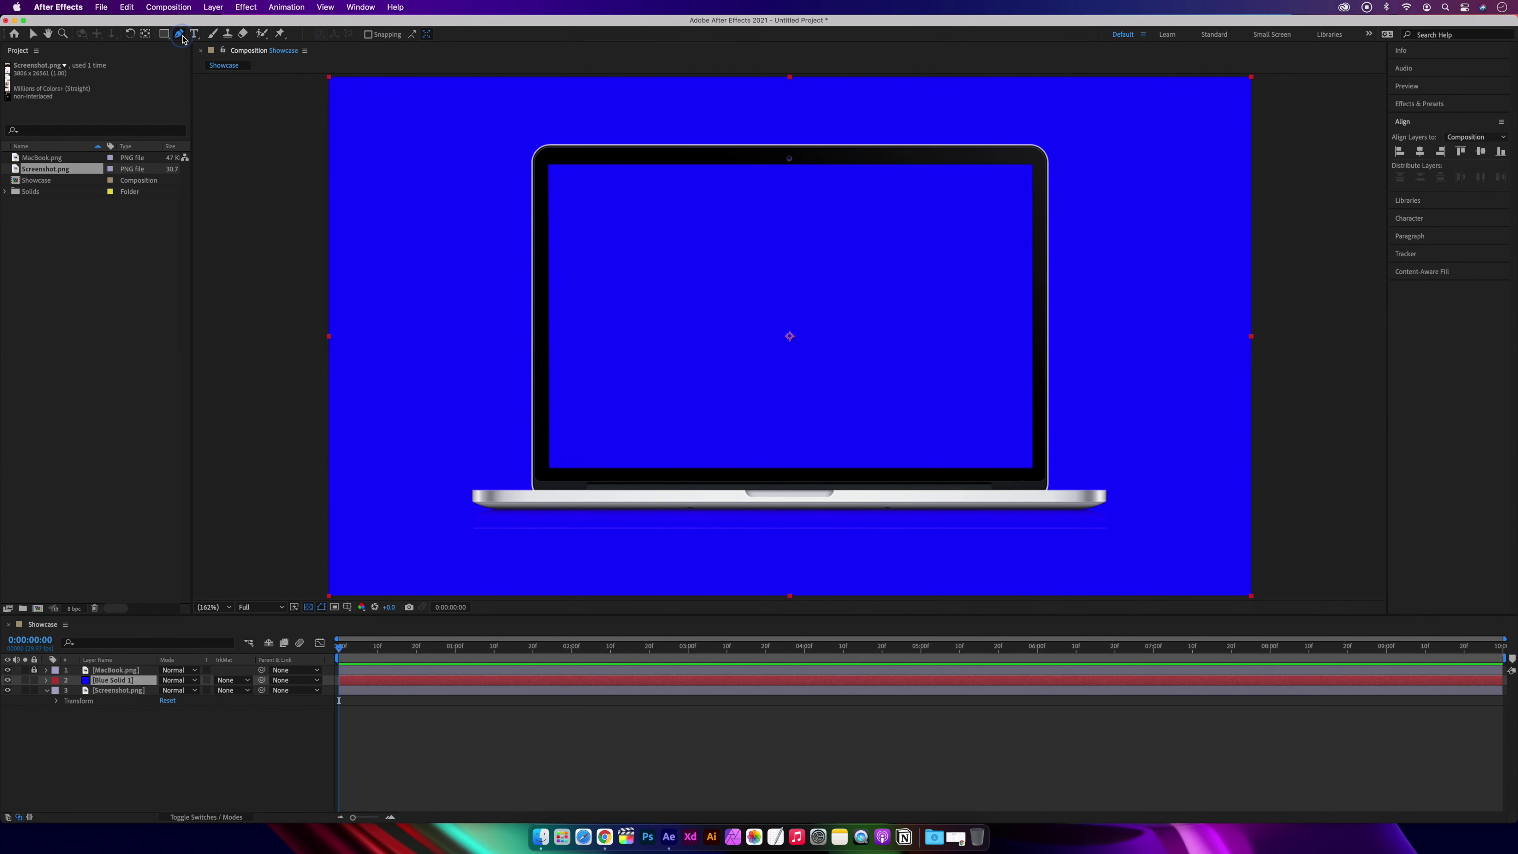
left_click(544, 161)
left_click(1037, 161)
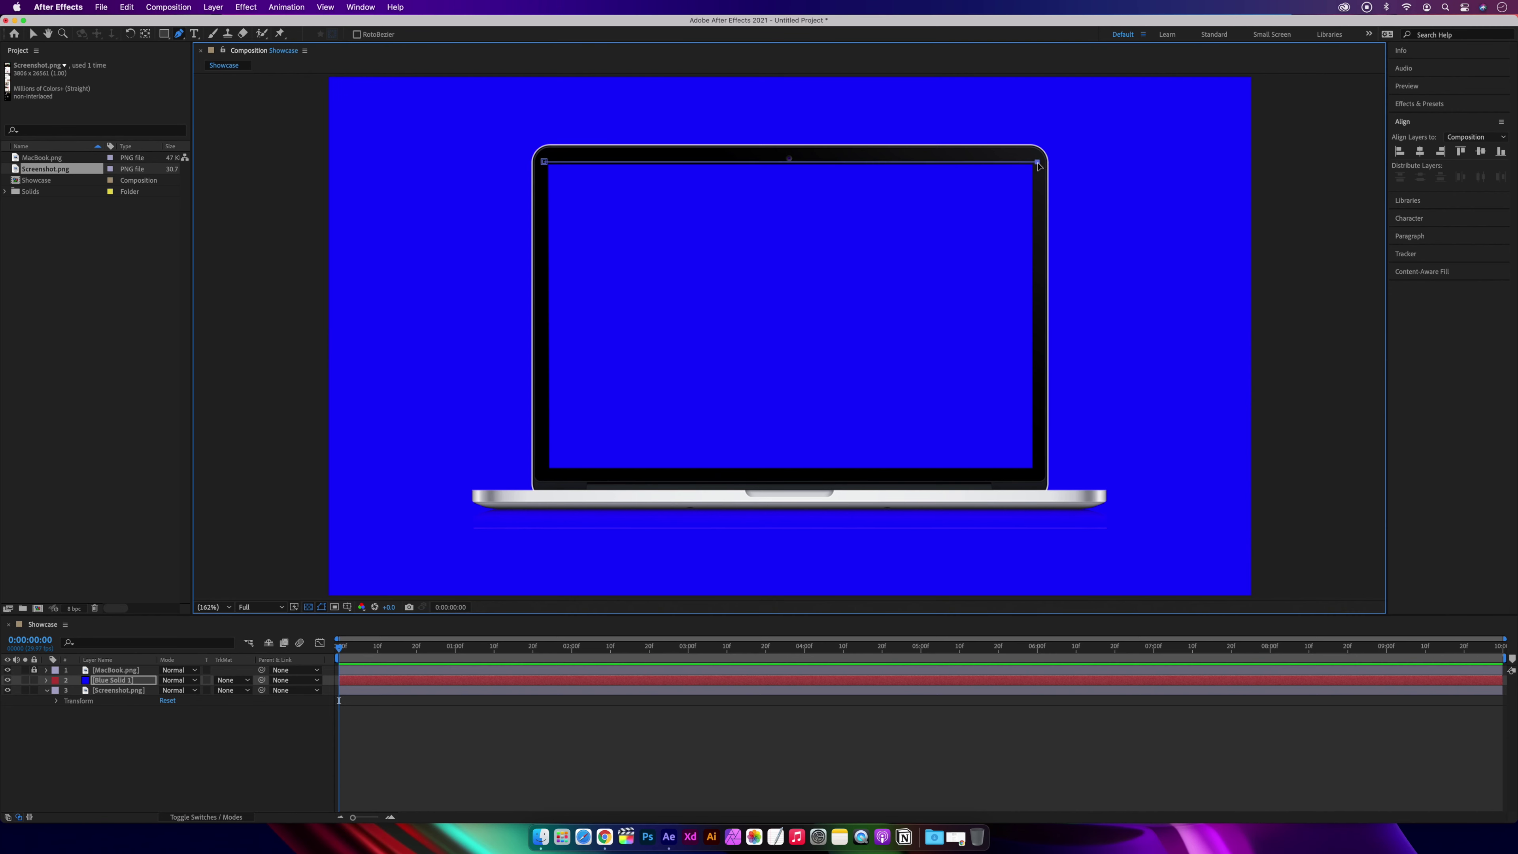
left_click(1038, 471)
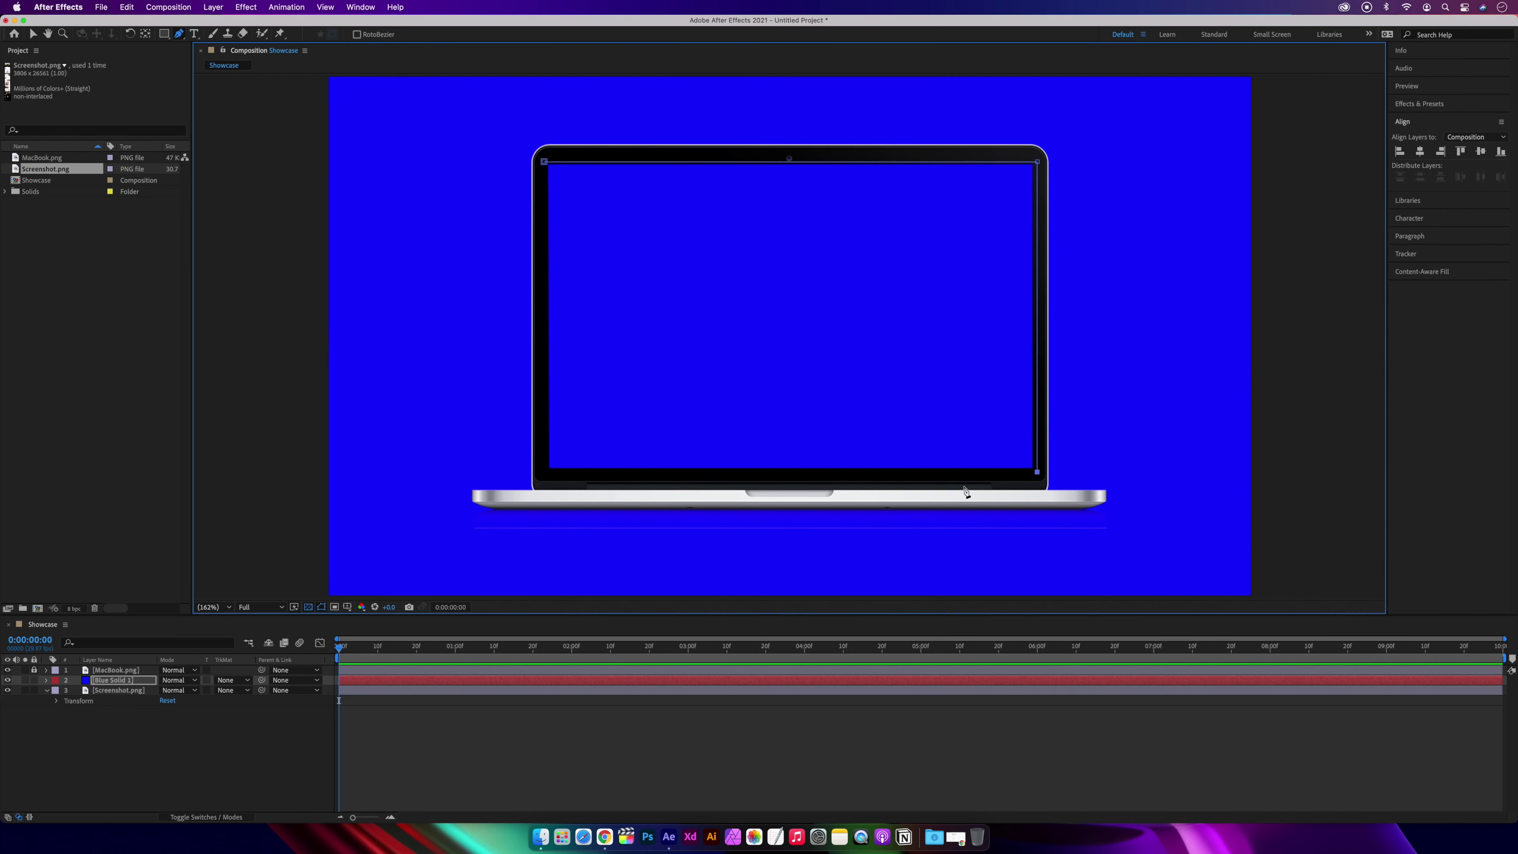
left_click(545, 471)
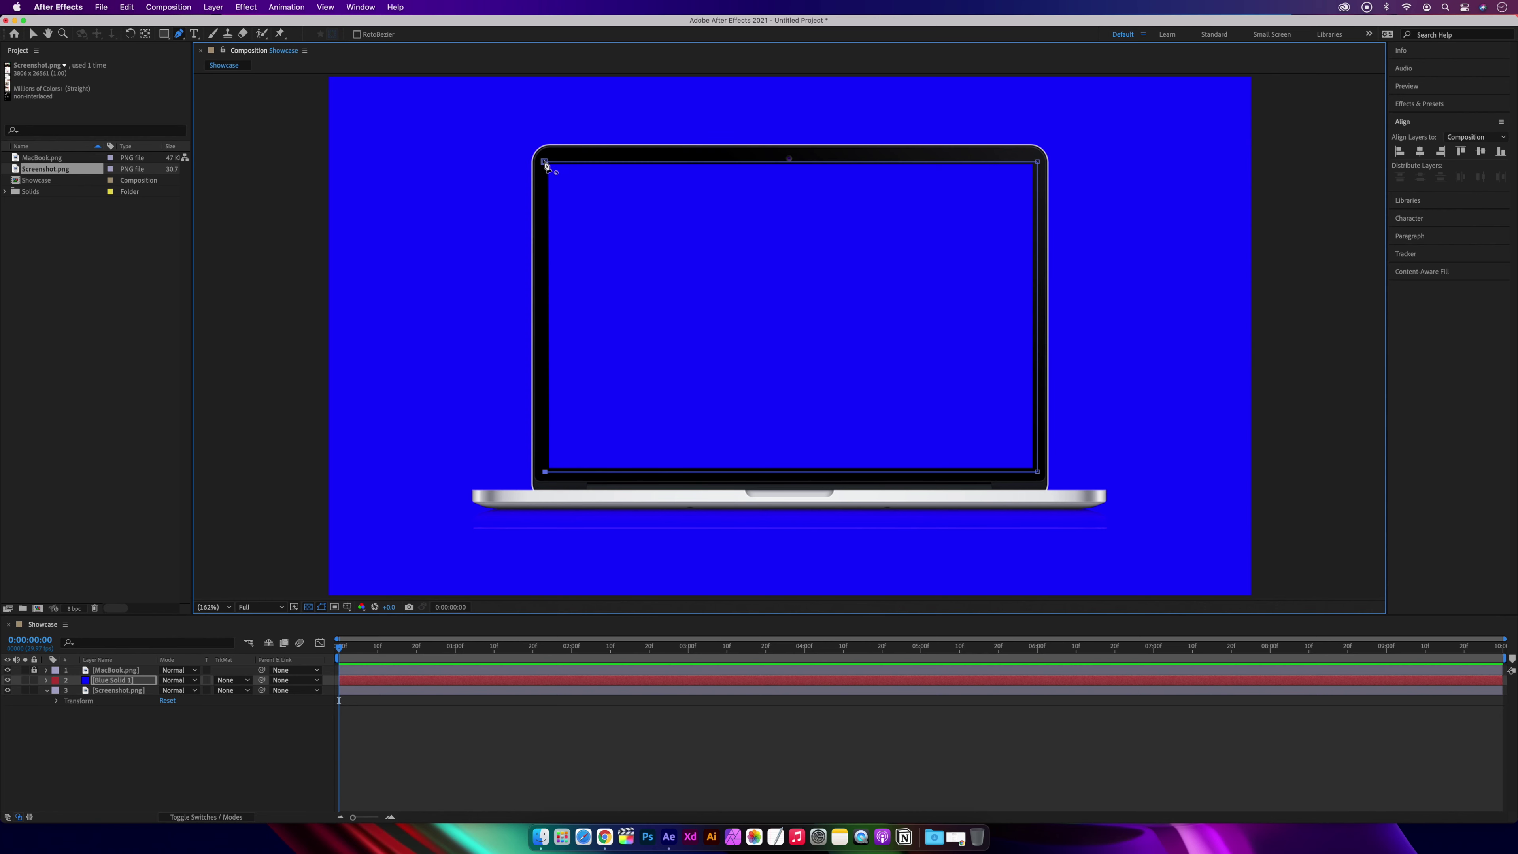
left_click(544, 162)
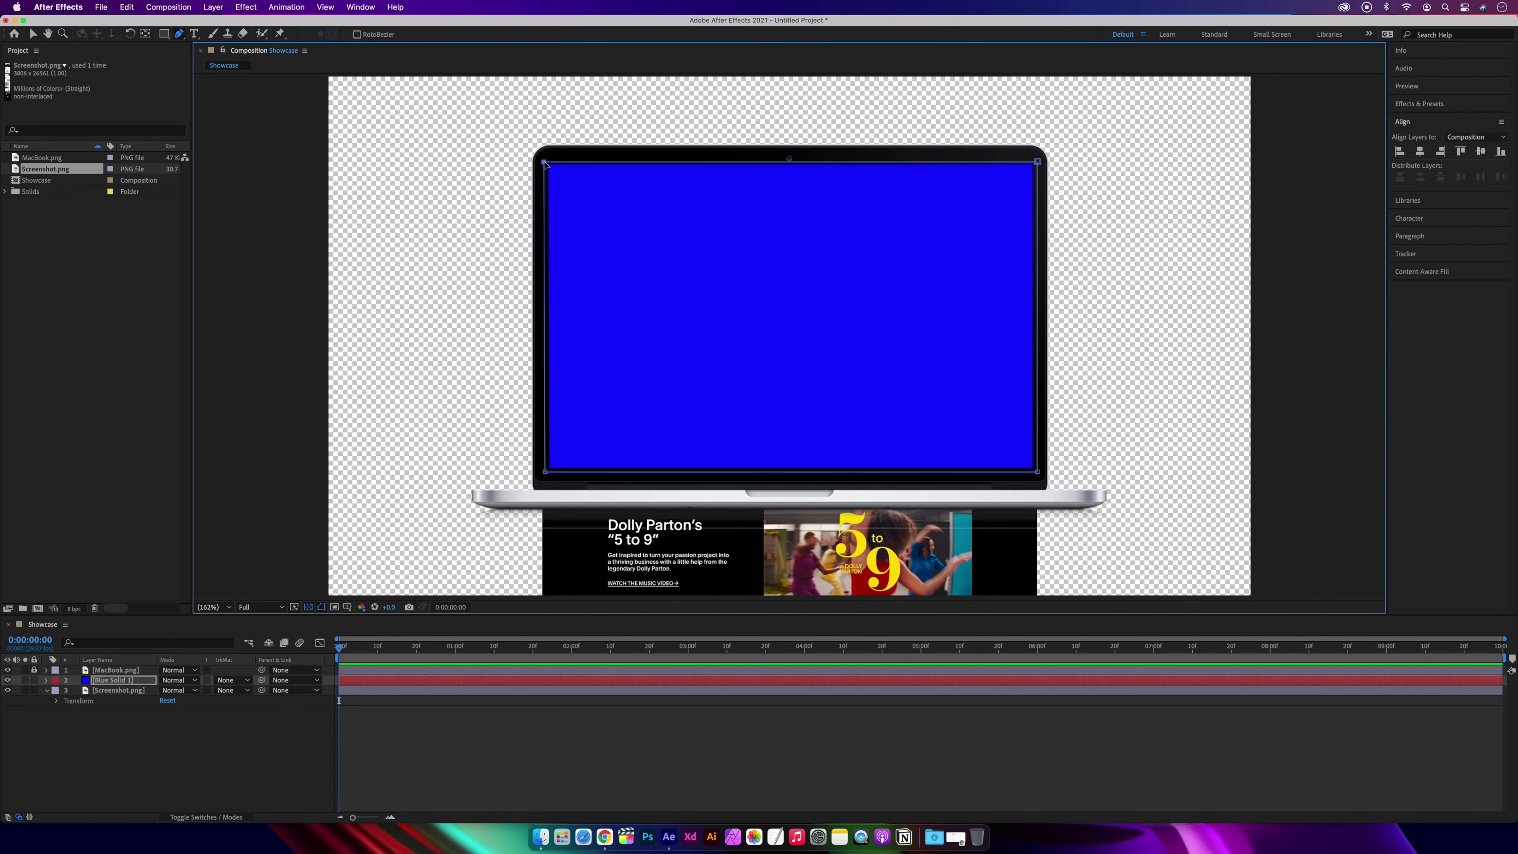
key("v")
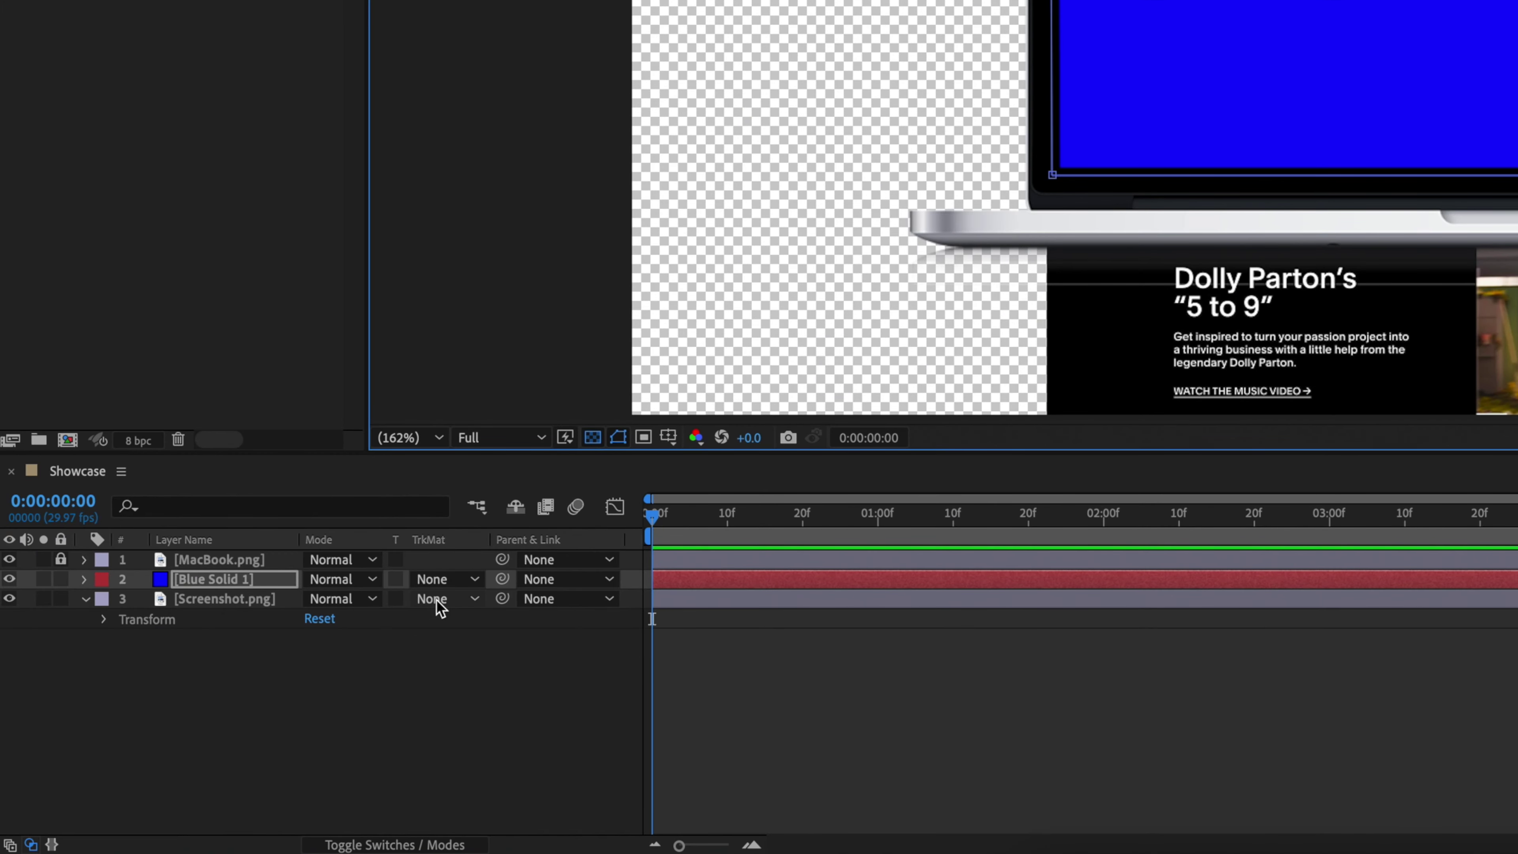
Step: Set Screenshot.png's track matte to Alpha Matte 'Blue Solid 1'
left_click(476, 600)
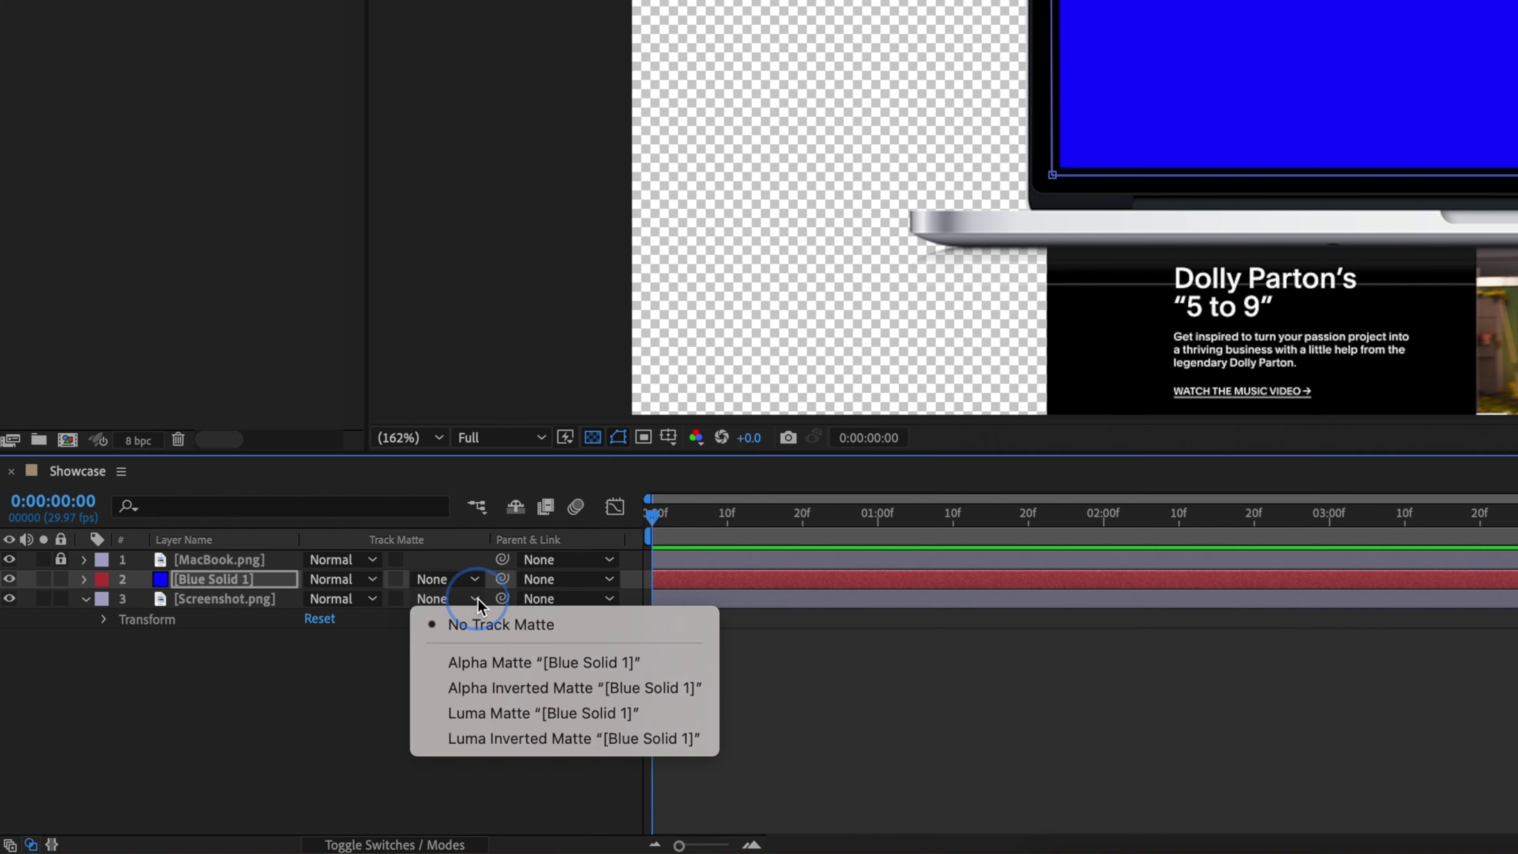
left_click(536, 662)
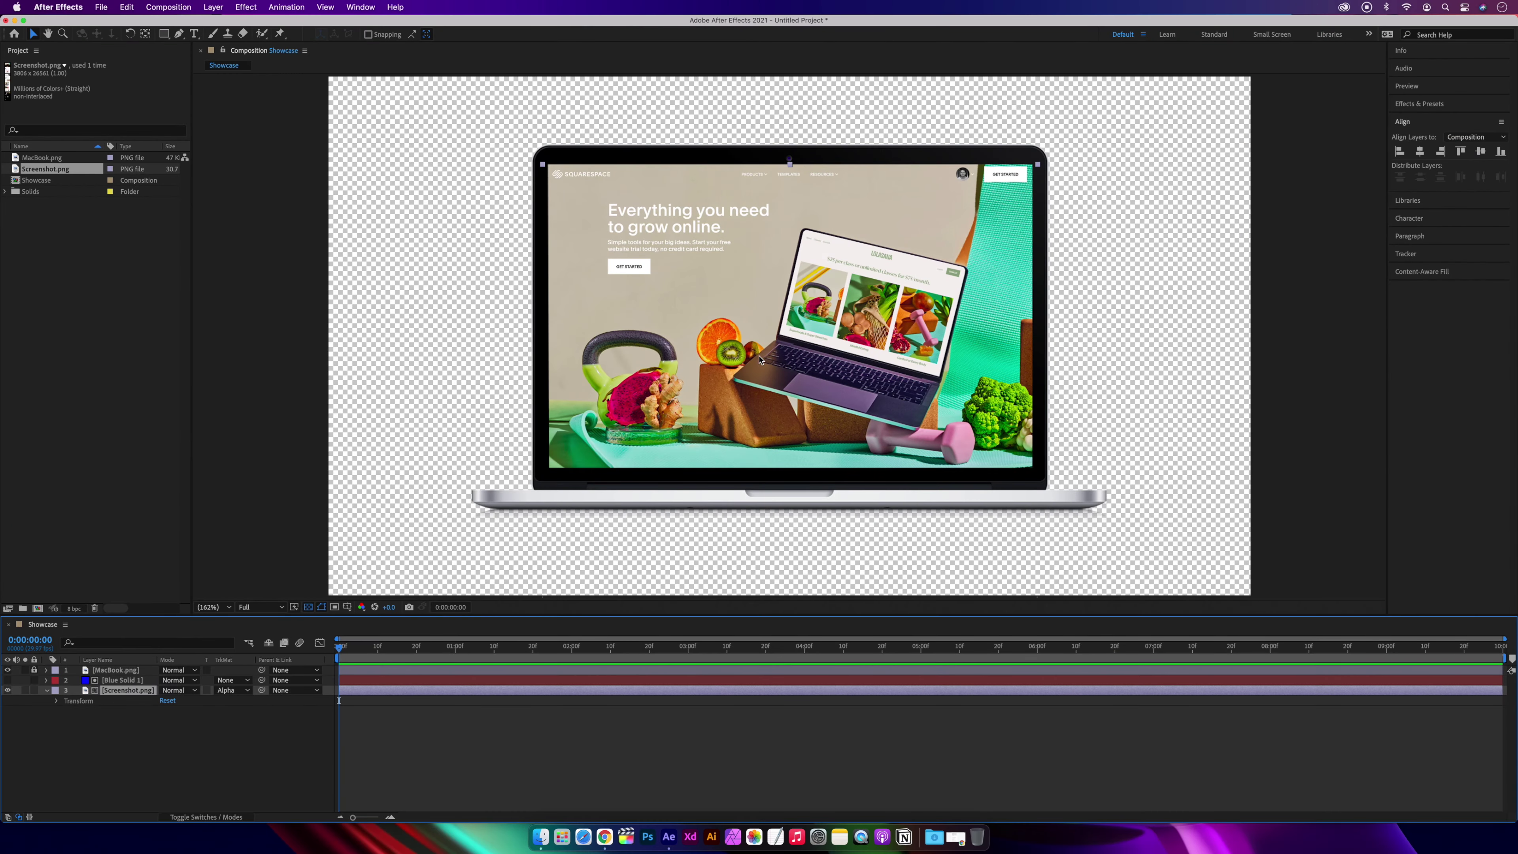
left_click(759, 369)
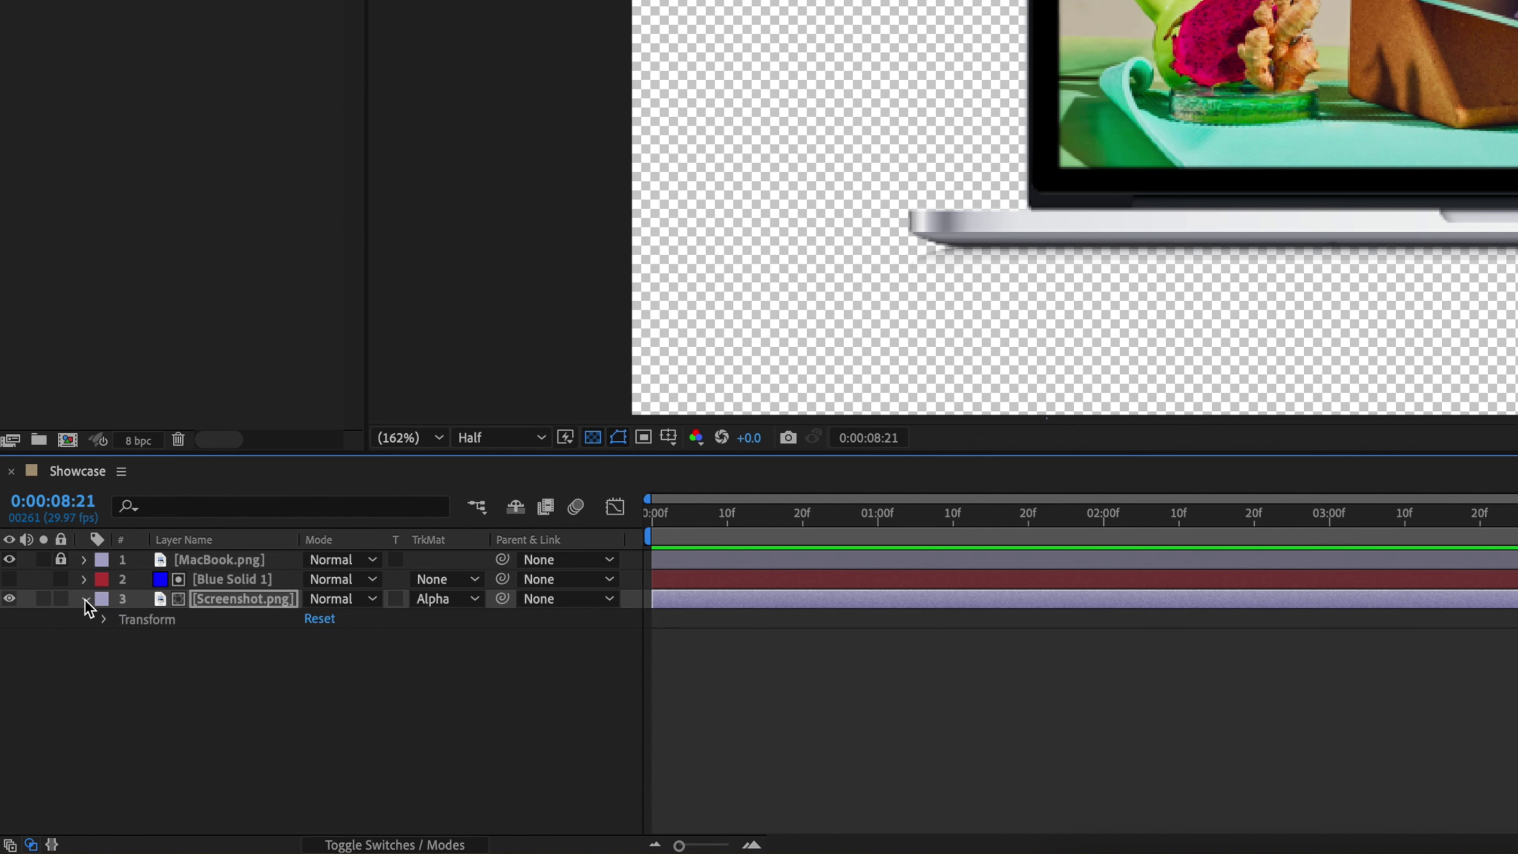
Step: Add a starting Position keyframe on Screenshot.png at 0:00
left_click(104, 619)
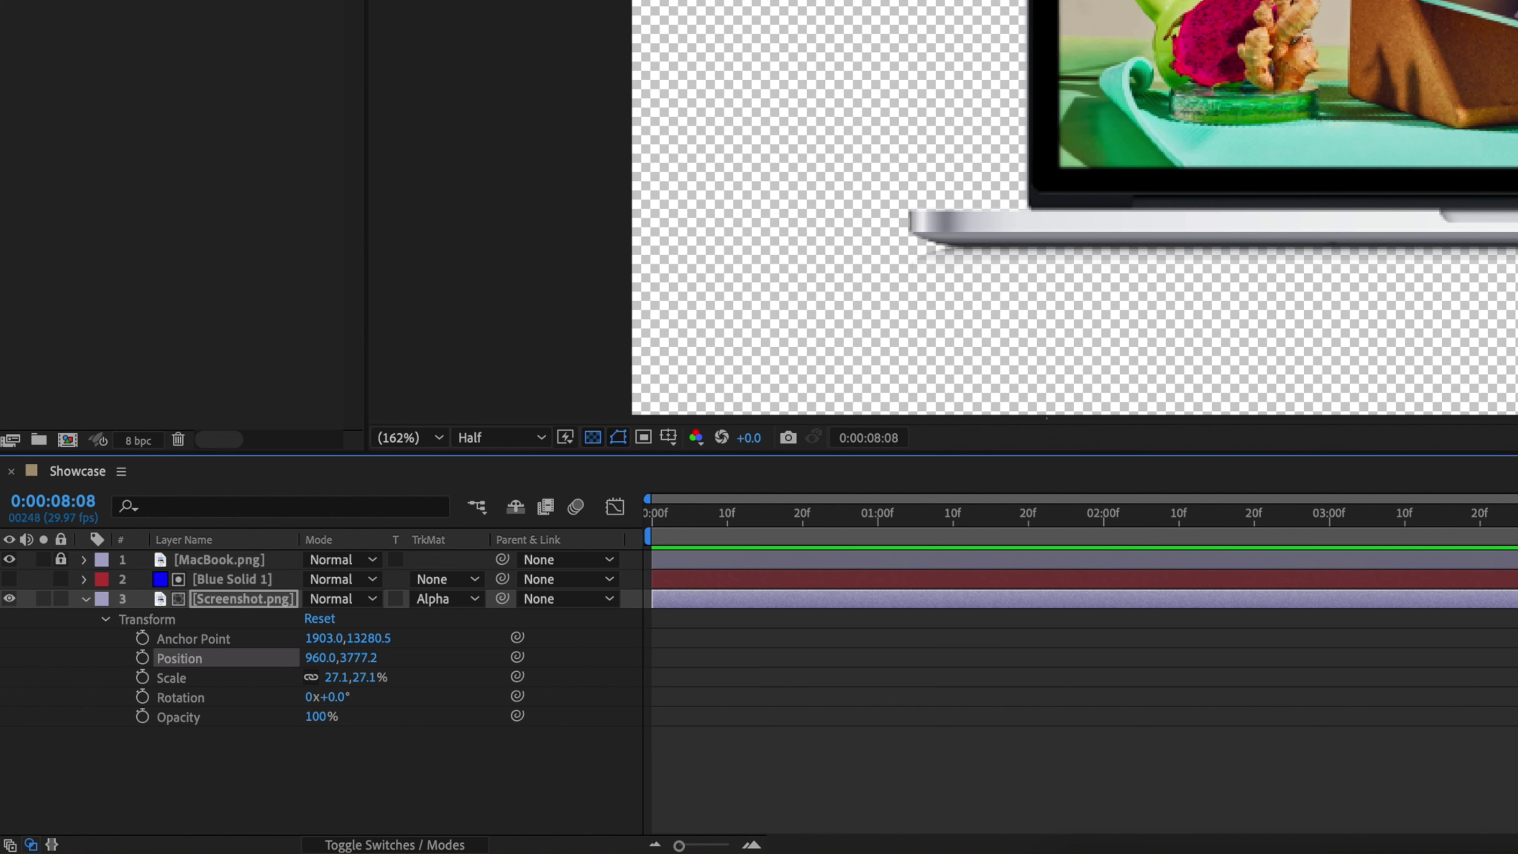
left_click_drag(1495, 513, 575, 562)
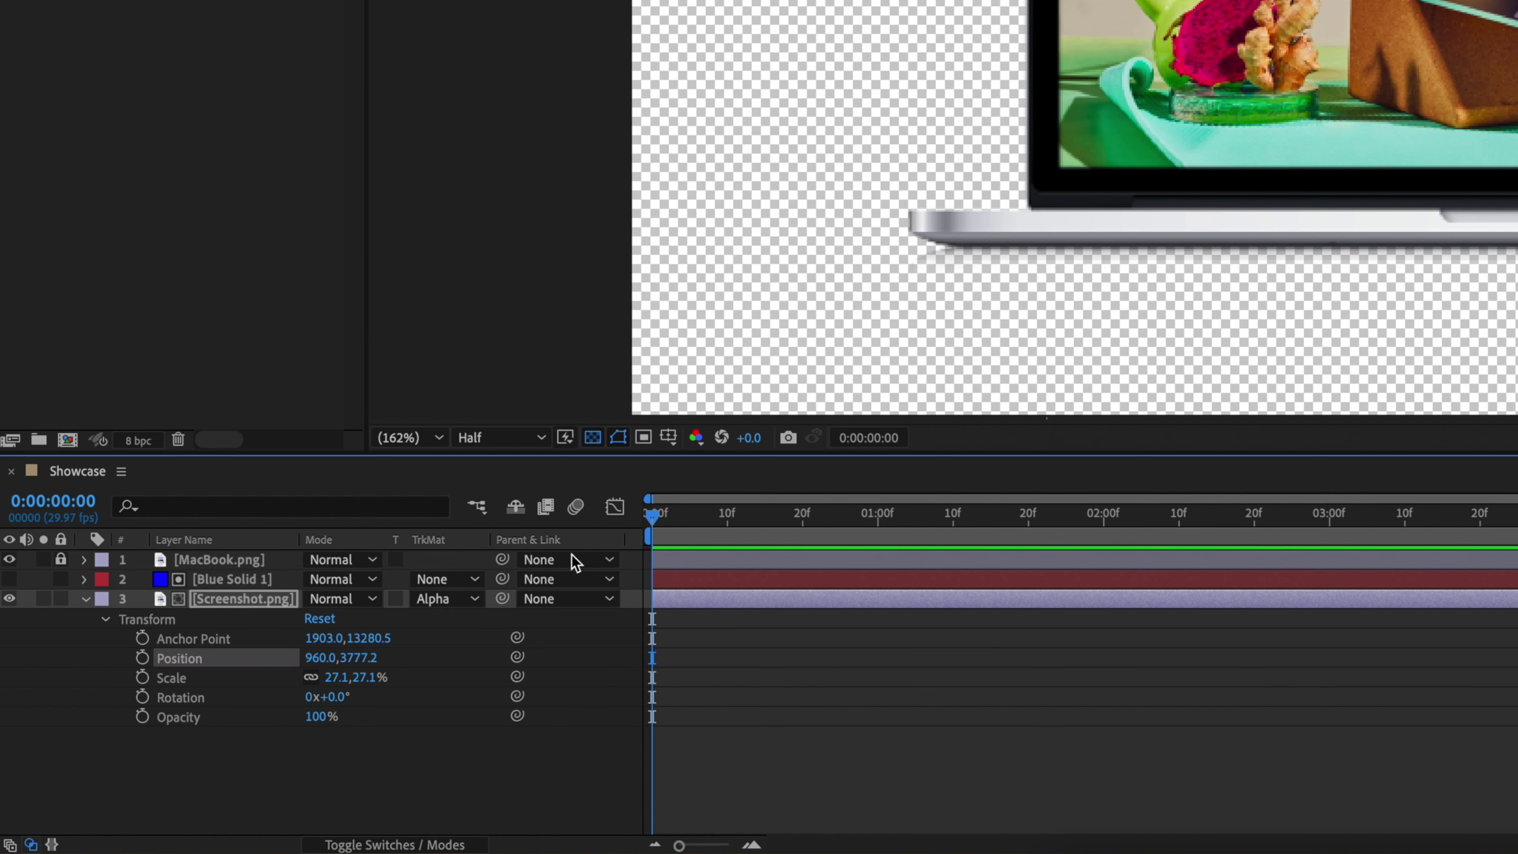
left_click(141, 657)
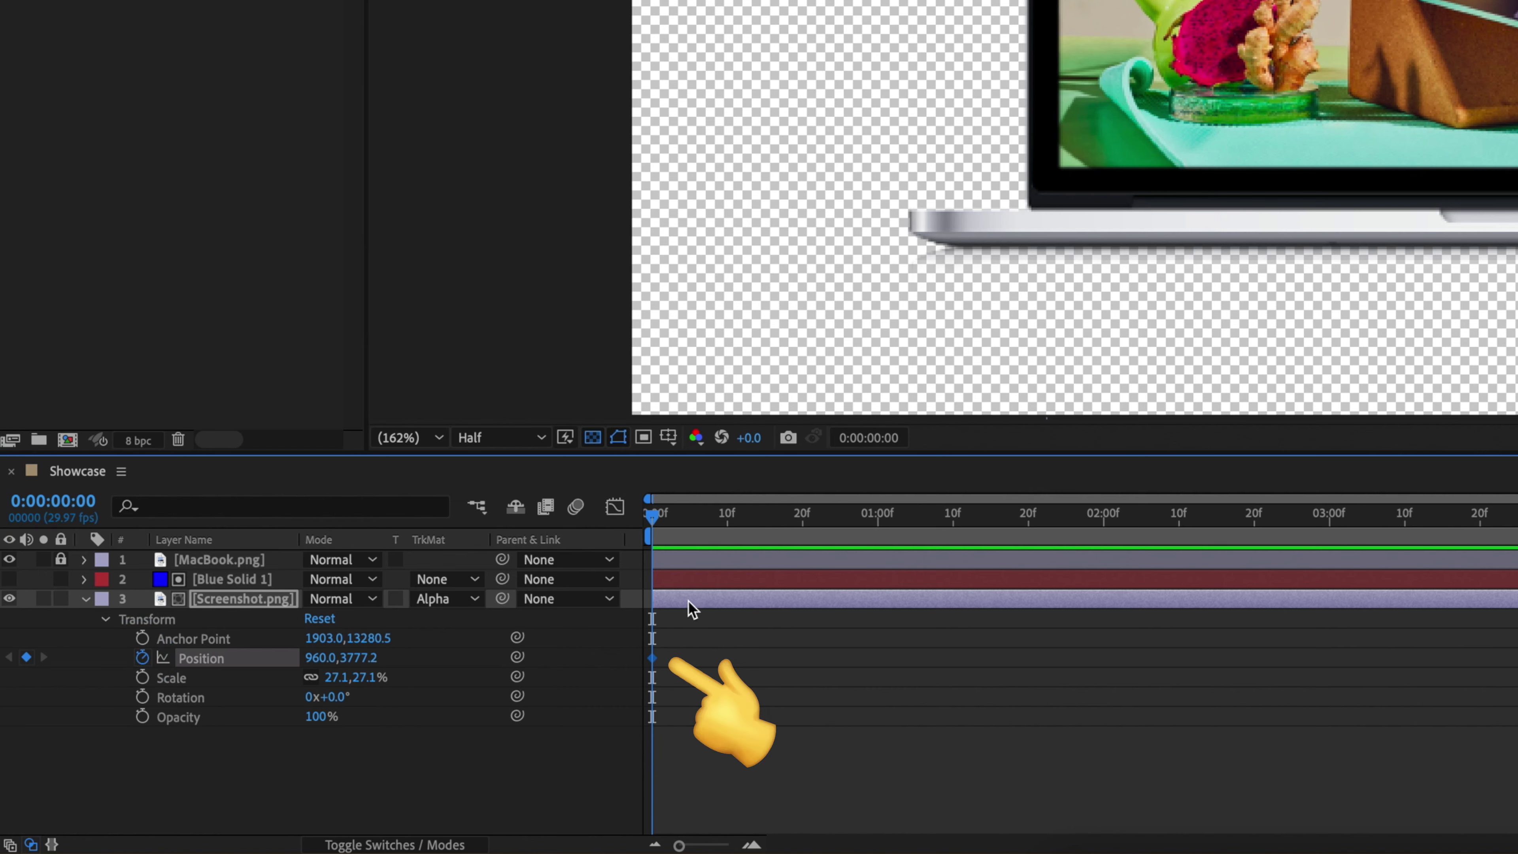
Step: At 25 frames, set Position Y to about 2351 to scroll to Create a website, then preview
left_click_drag(659, 517, 847, 517)
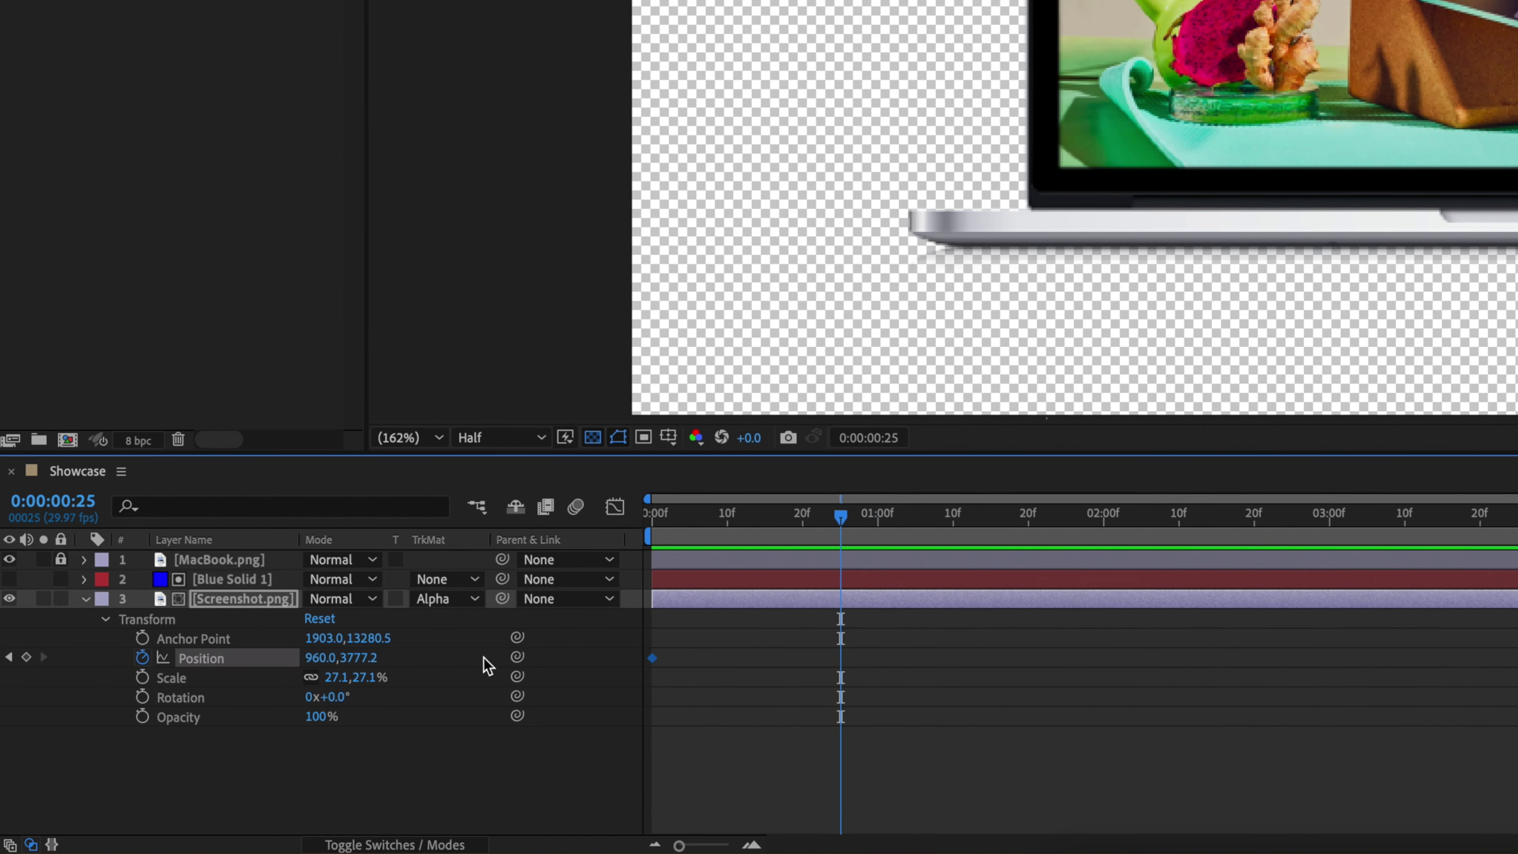
left_click_drag(359, 657, 18, 676)
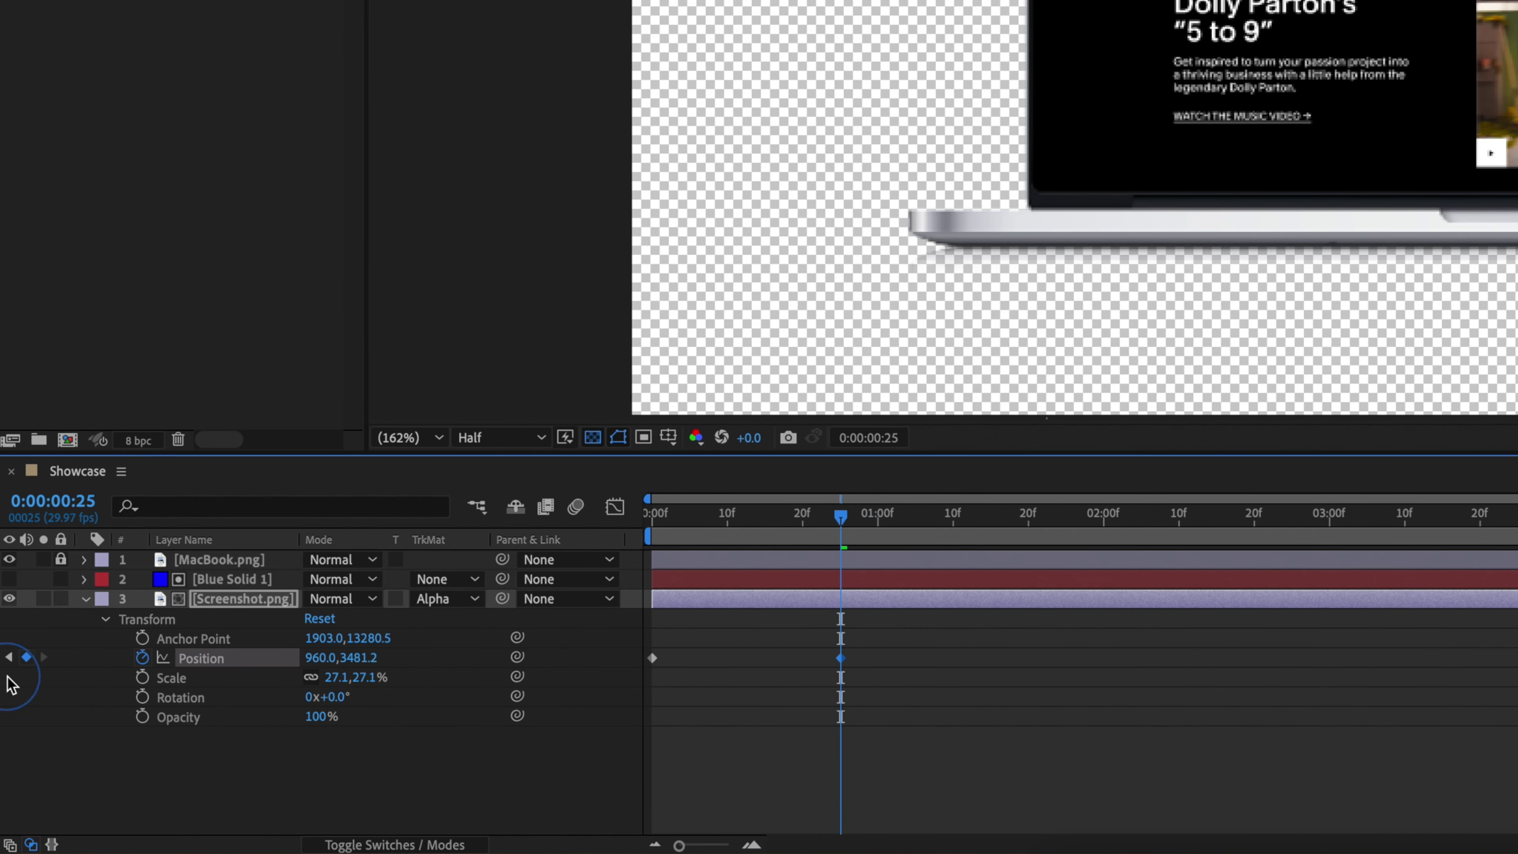
left_click_drag(353, 661, 17, 654)
left_click_drag(201, 722, 9, 729)
left_click_drag(149, 726, 93, 735)
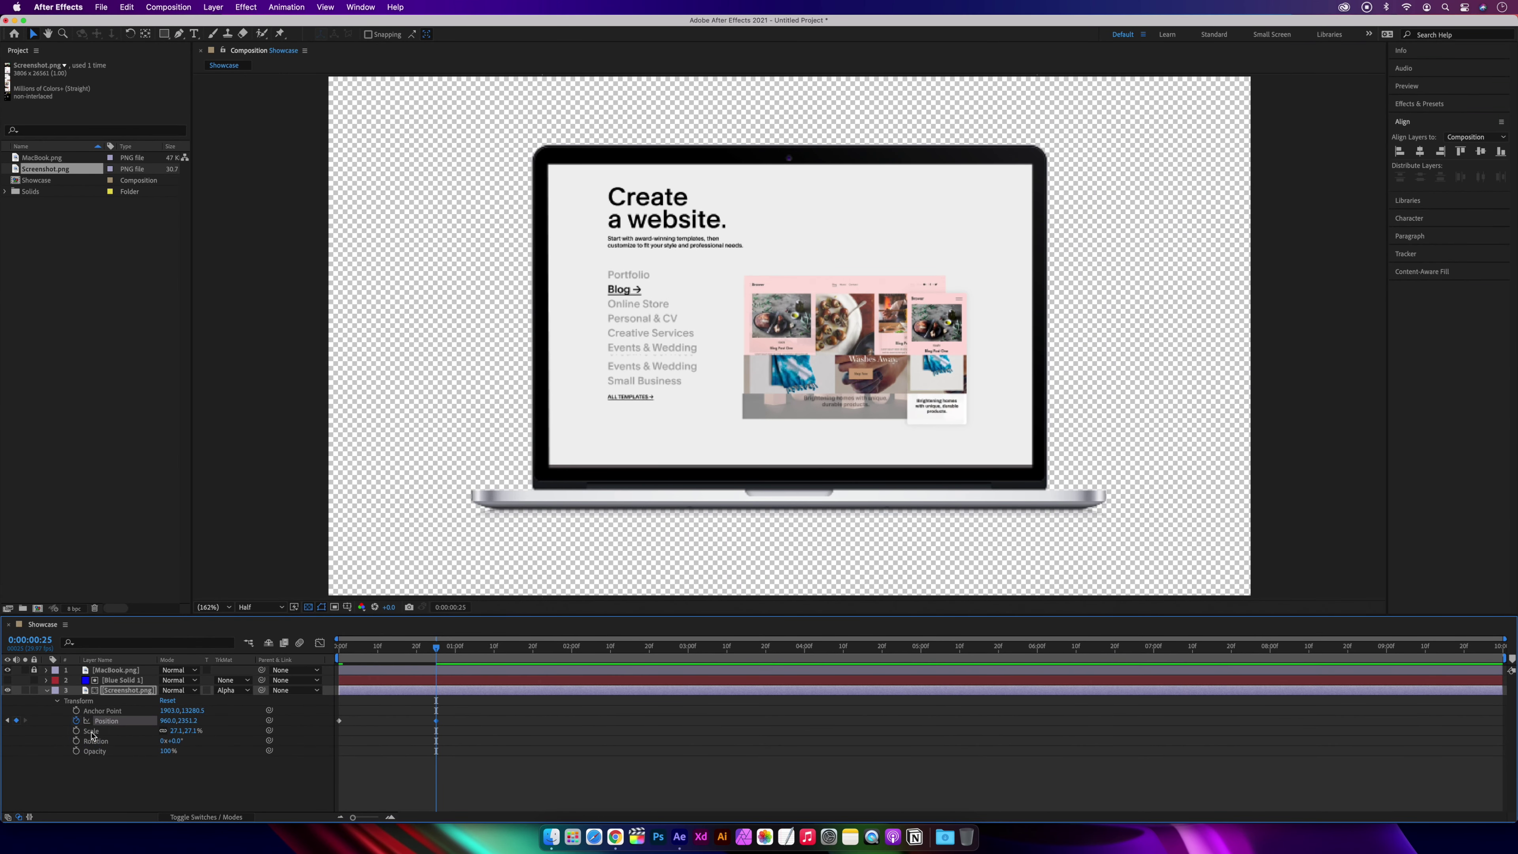
left_click_drag(438, 652, 323, 658)
key("space")
Step: Hold position with a keyframe at 1:23, then keyframe Position Y near 509.2 at 2:17 to show Sell online
left_click_drag(453, 651, 548, 654)
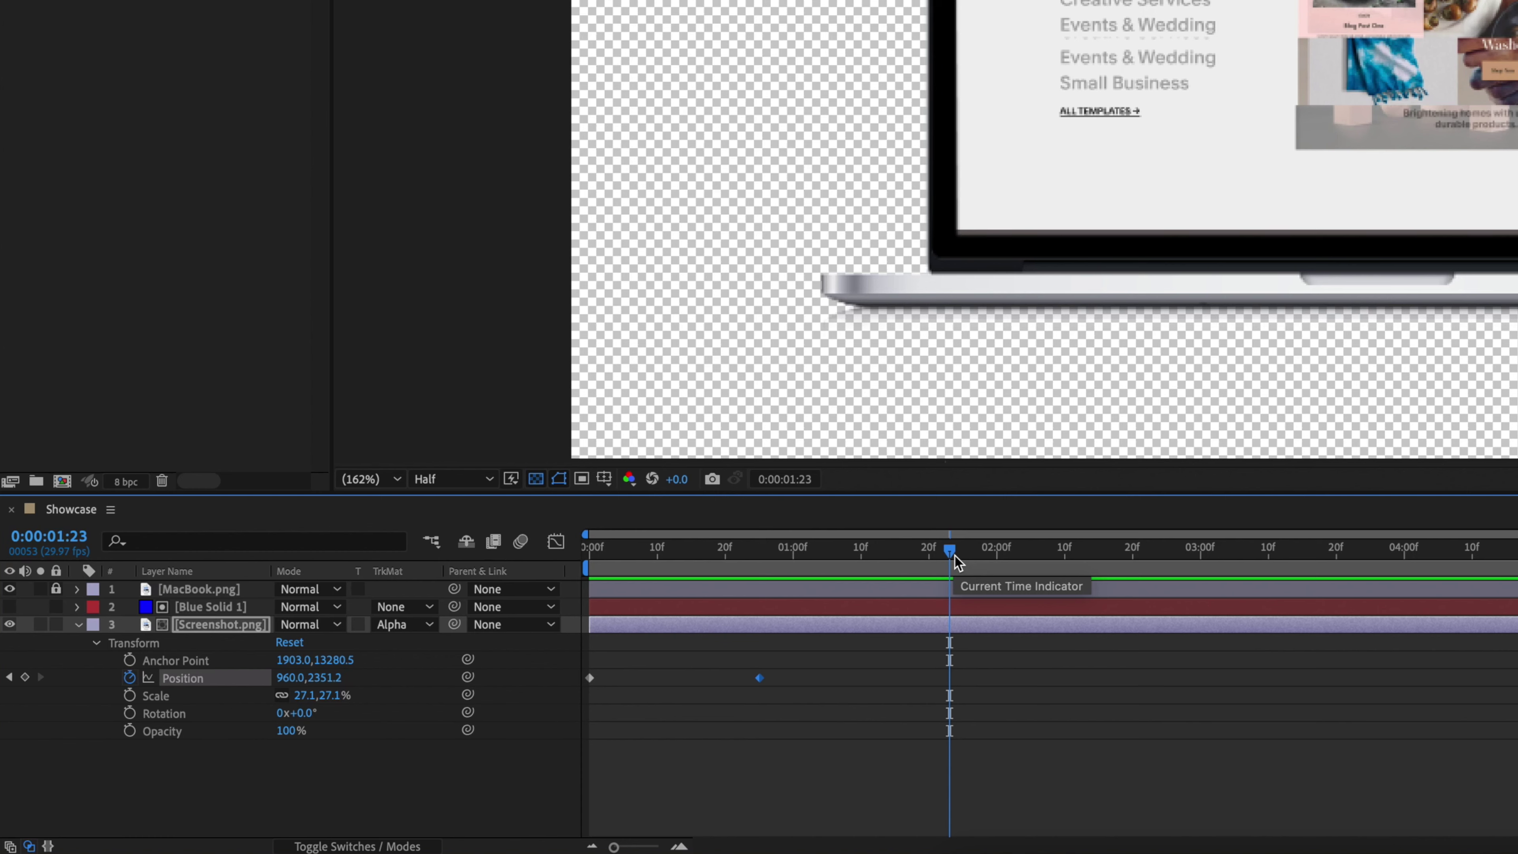
left_click(25, 677)
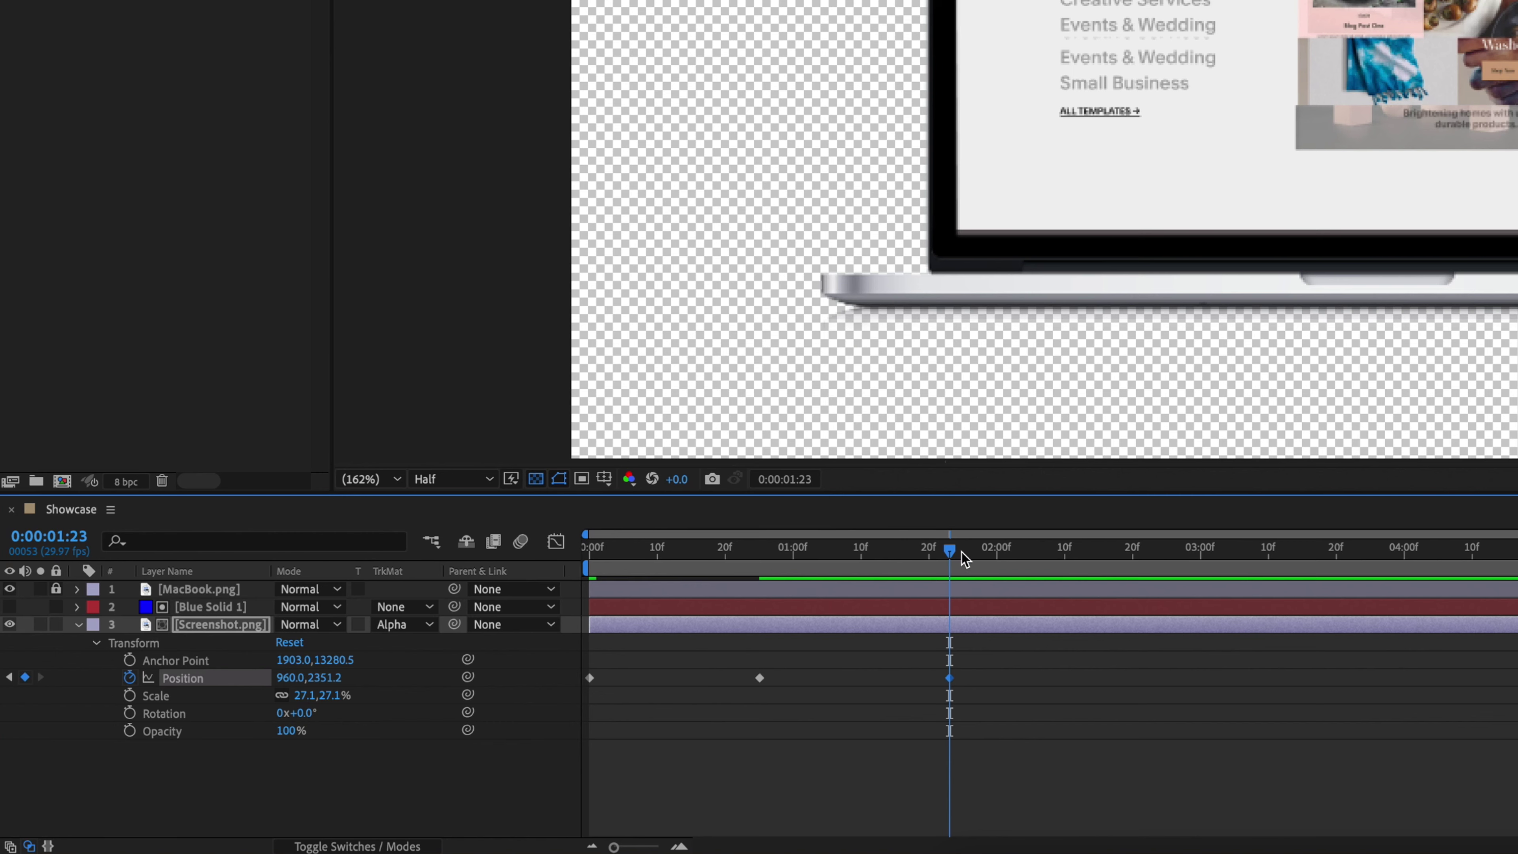
left_click_drag(951, 551, 1127, 562)
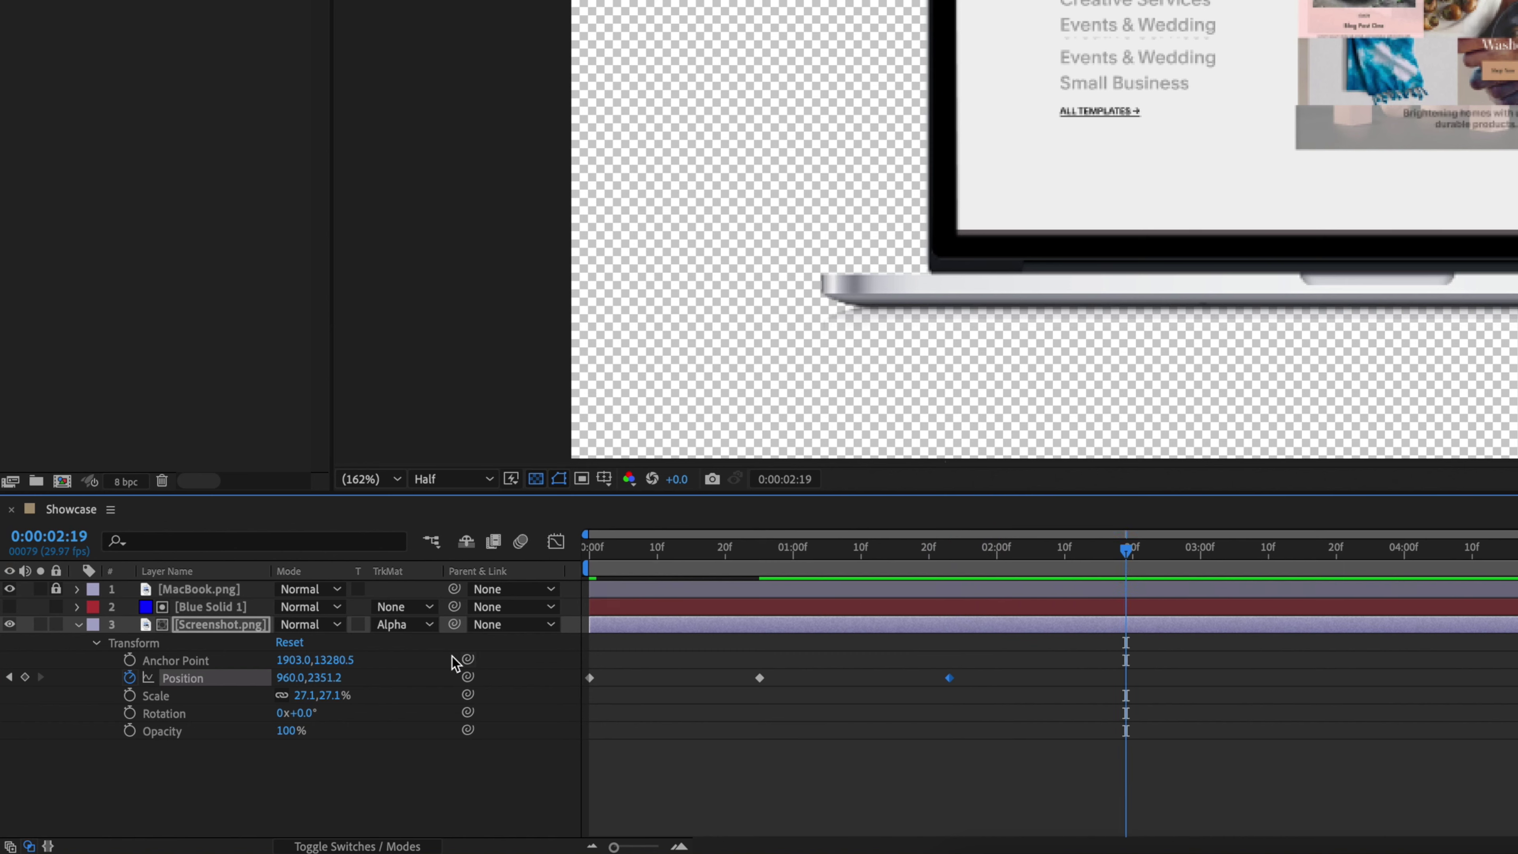
left_click_drag(335, 680, 4, 655)
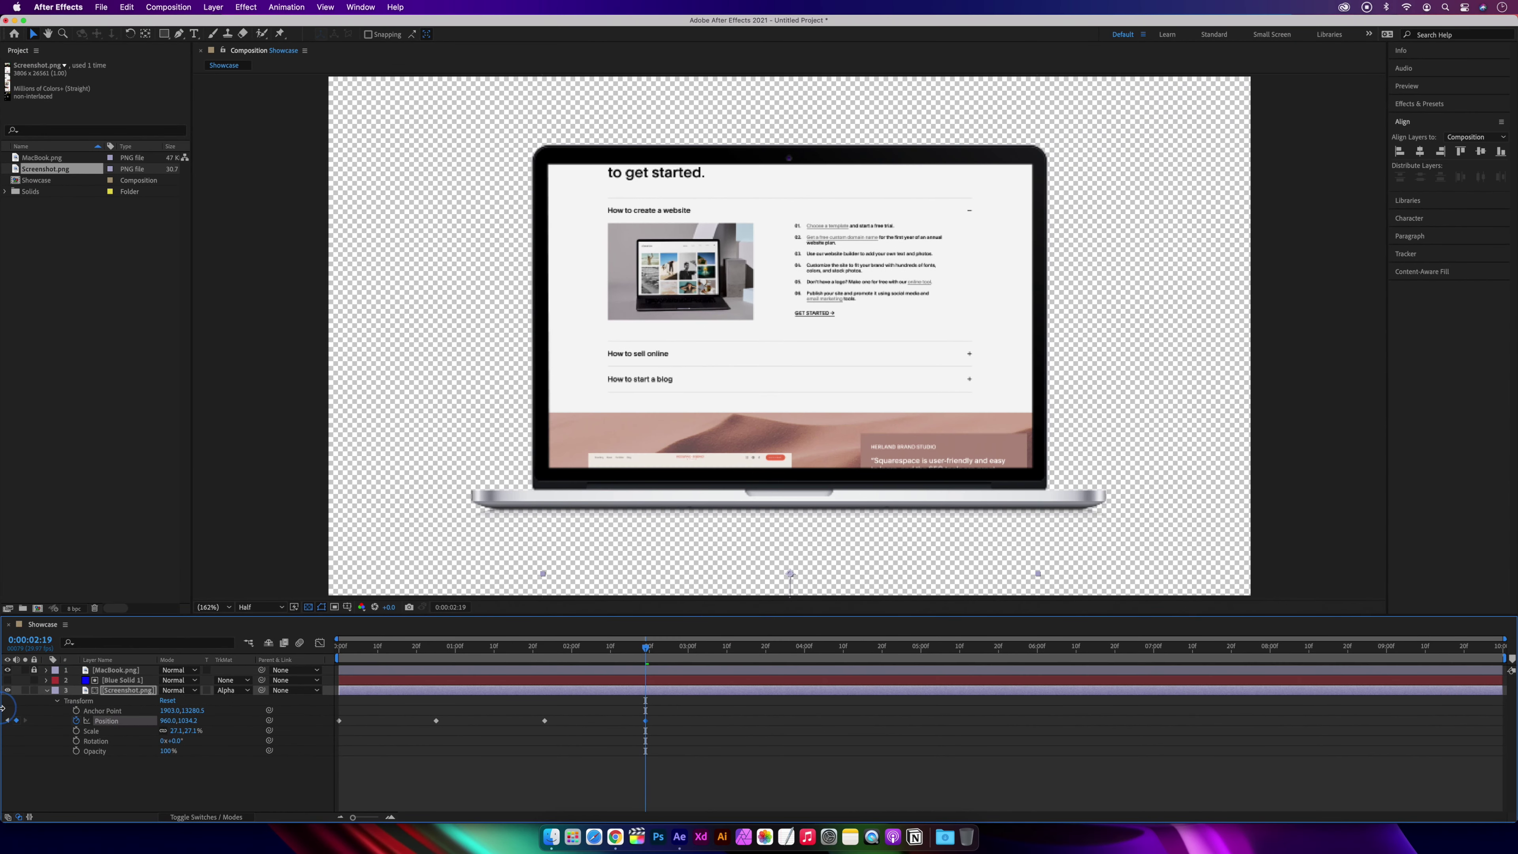
left_click_drag(182, 721, 11, 723)
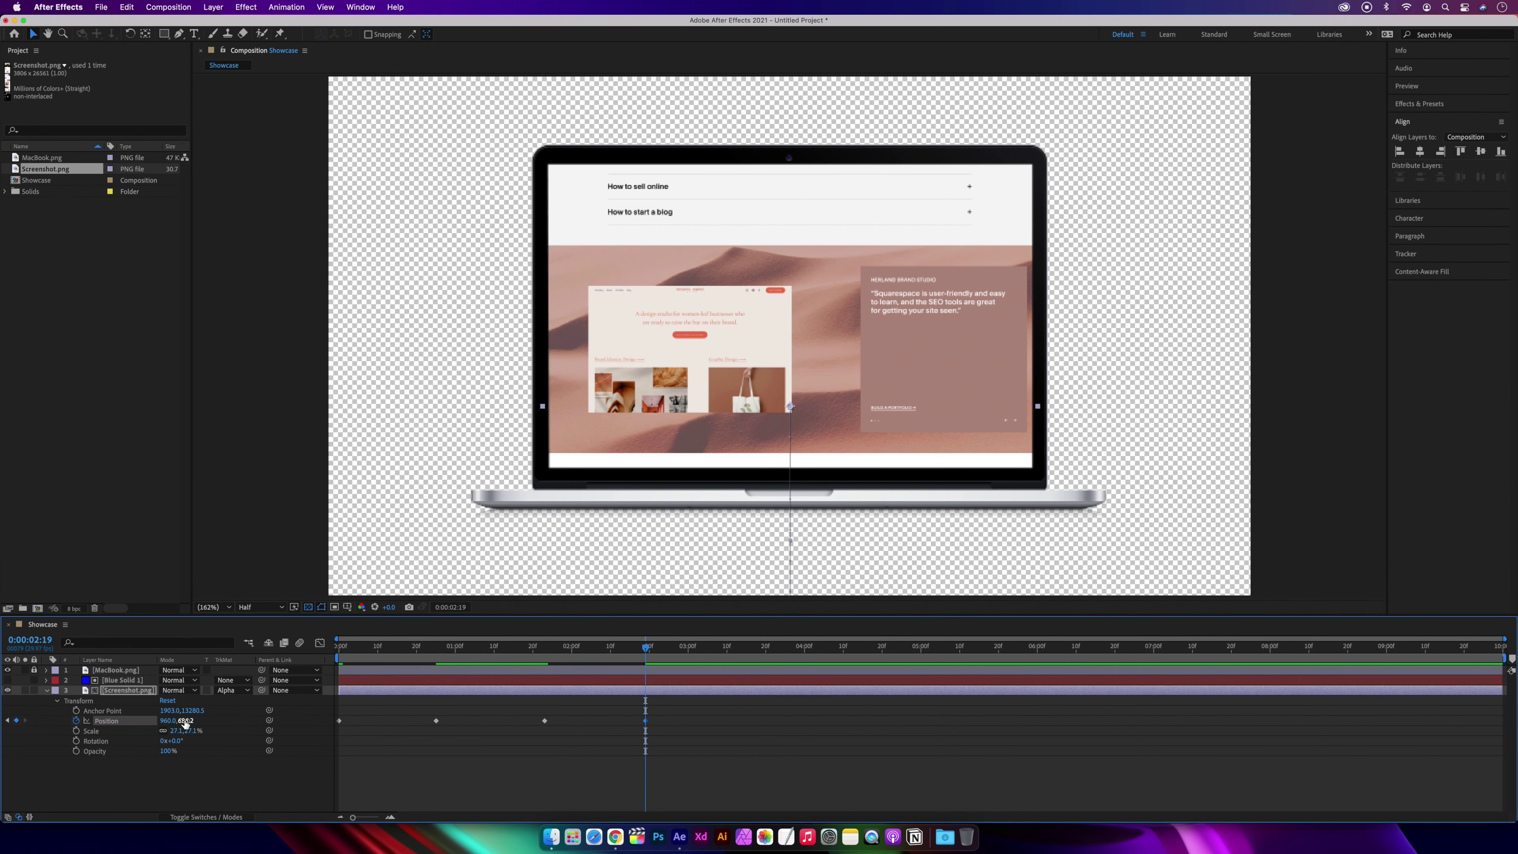
left_click_drag(185, 722, 81, 717)
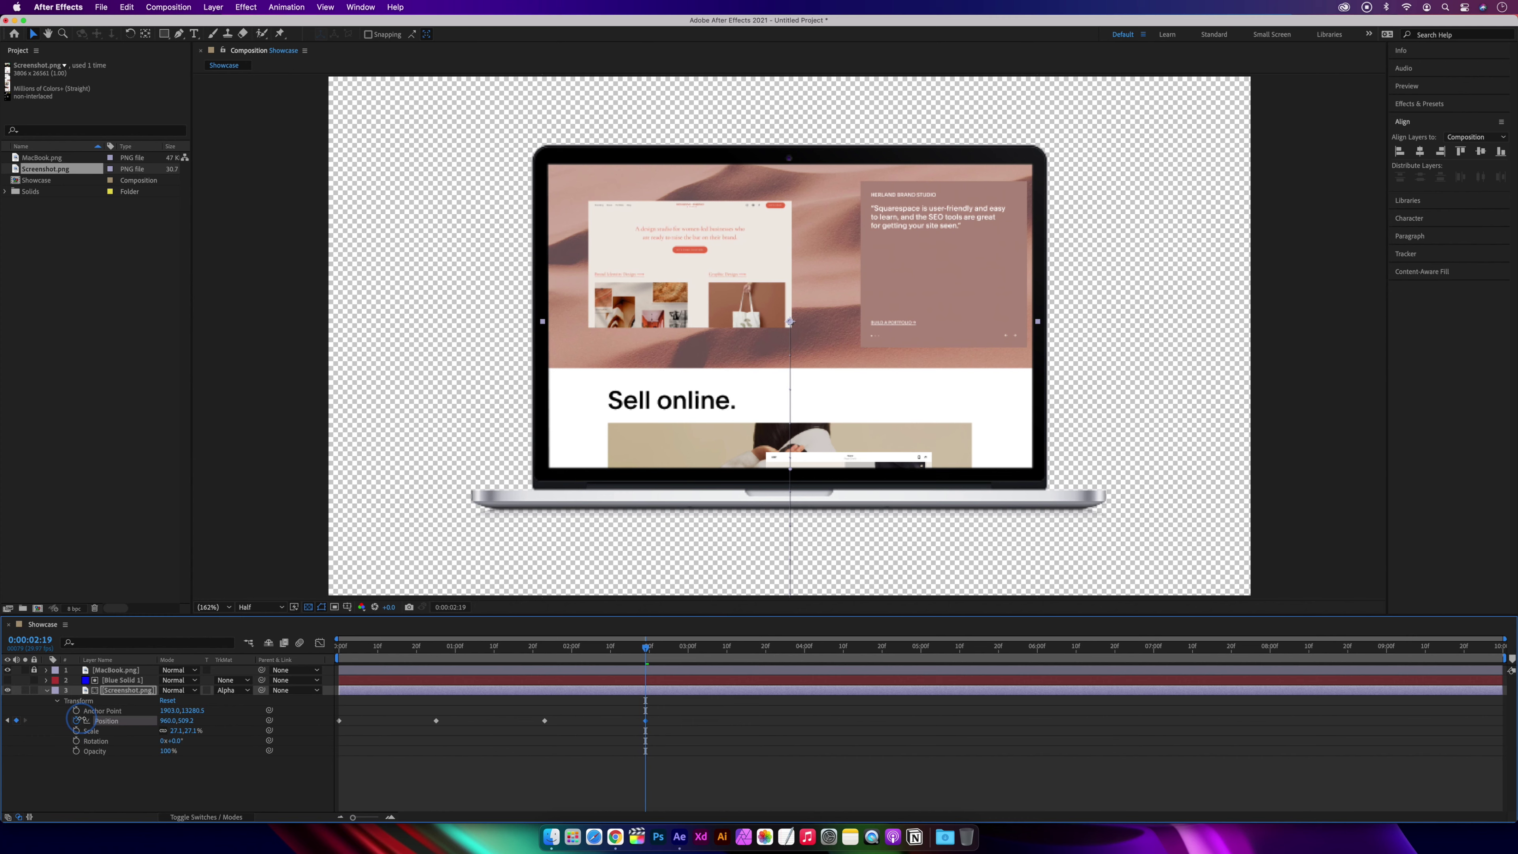
Step: Keyframe Position Y lower (-783.8, -1740.8) to reach the dark Stay inspired section, holding at 7:03
left_click(646, 650)
left_click_drag(646, 649, 748, 656)
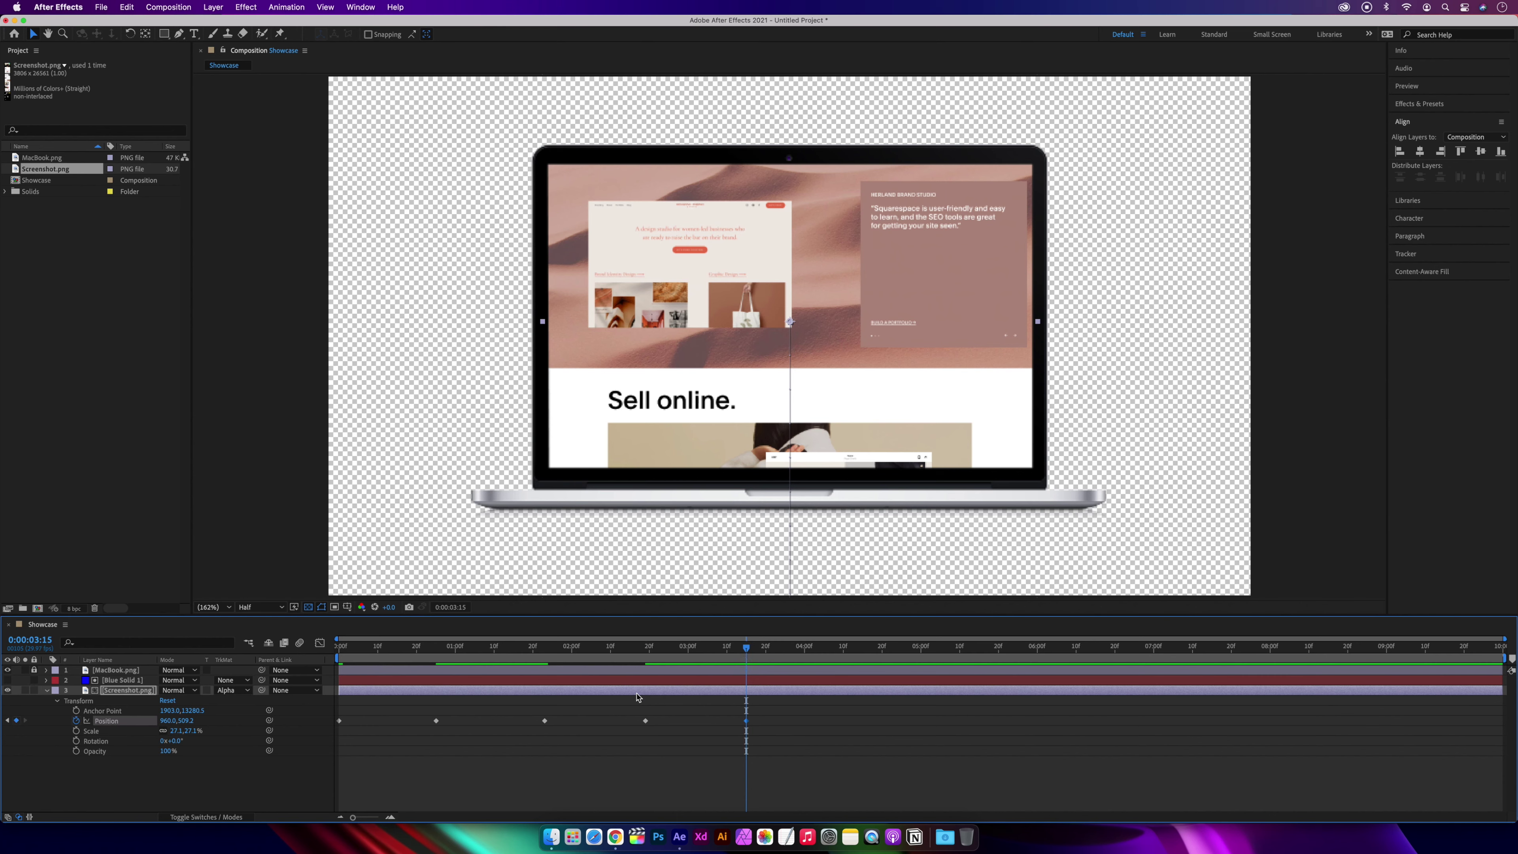
left_click_drag(747, 652, 856, 651)
left_click_drag(183, 725, 187, 727)
left_click_drag(963, 650, 1073, 650)
left_click_drag(183, 720, 186, 721)
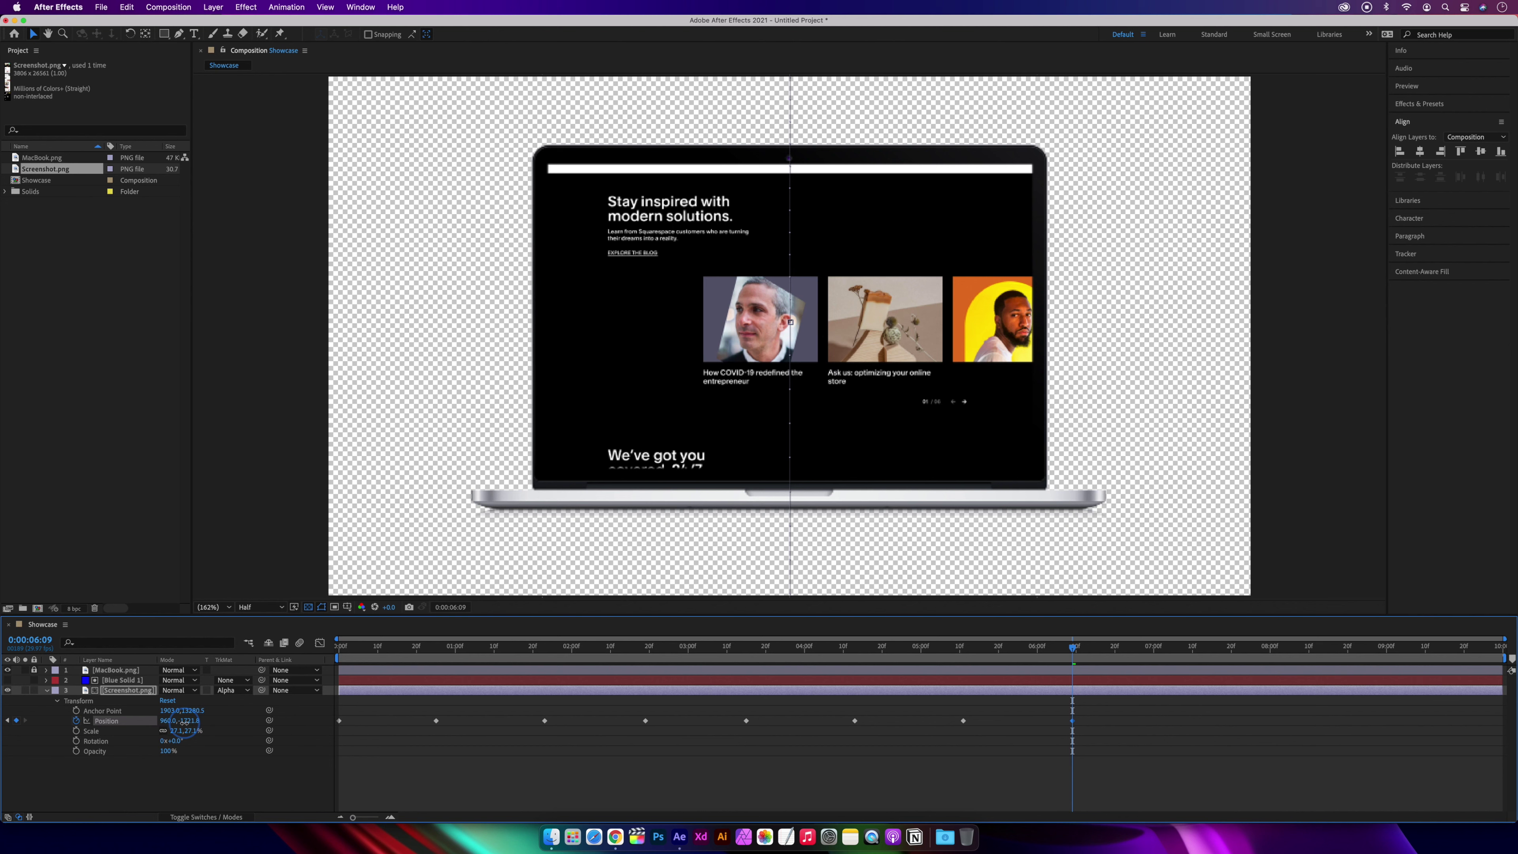
left_click_drag(1076, 651, 1166, 650)
key("alt+shift+p")
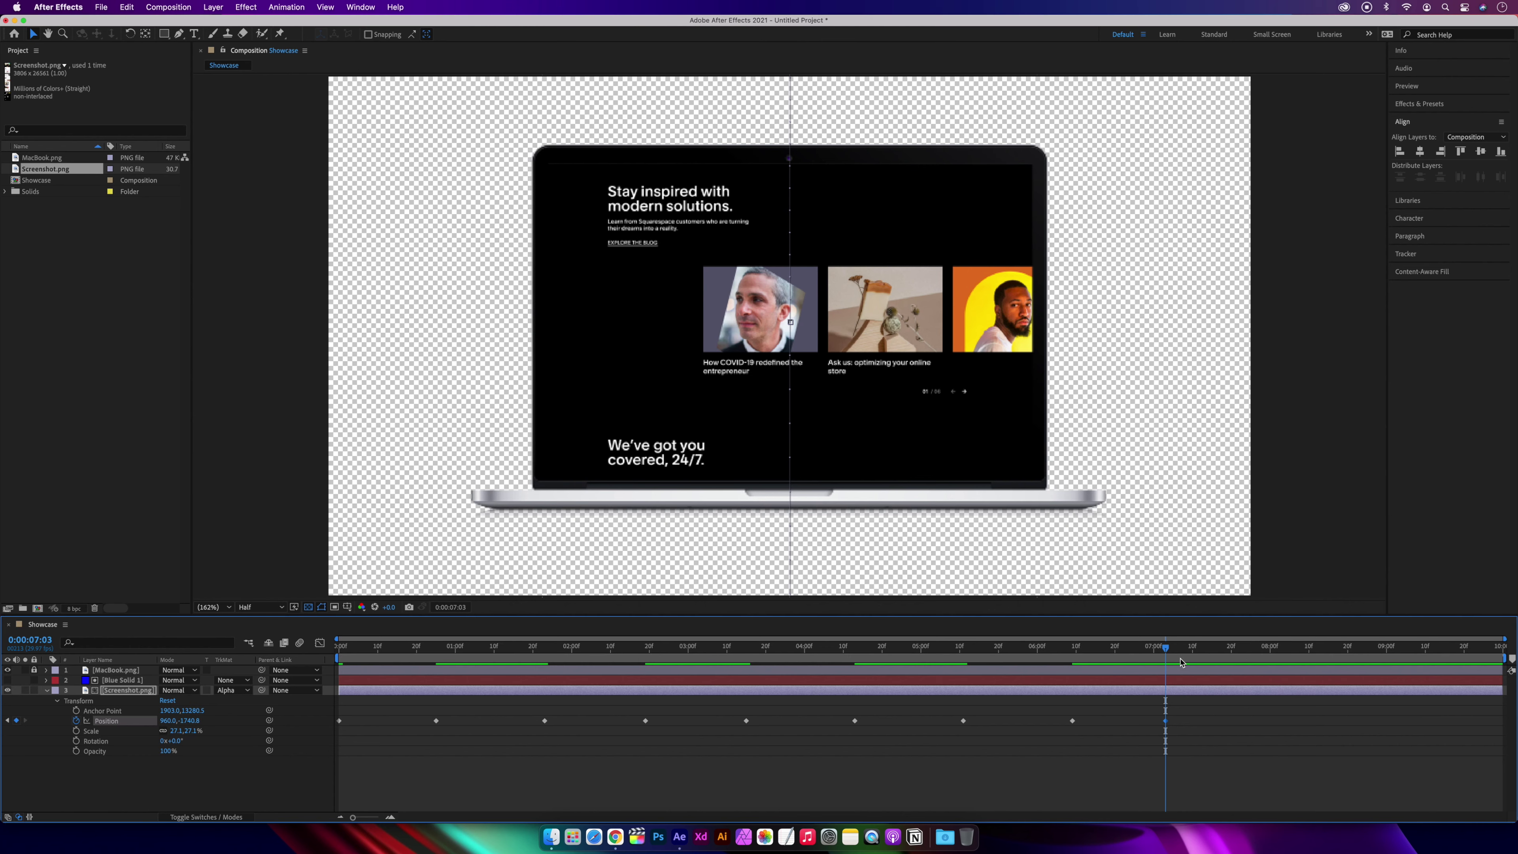
Step: Add a Position Y keyframe of 3777.2 at 8:00, then jump back to the start
left_click_drag(1168, 651, 270, 663)
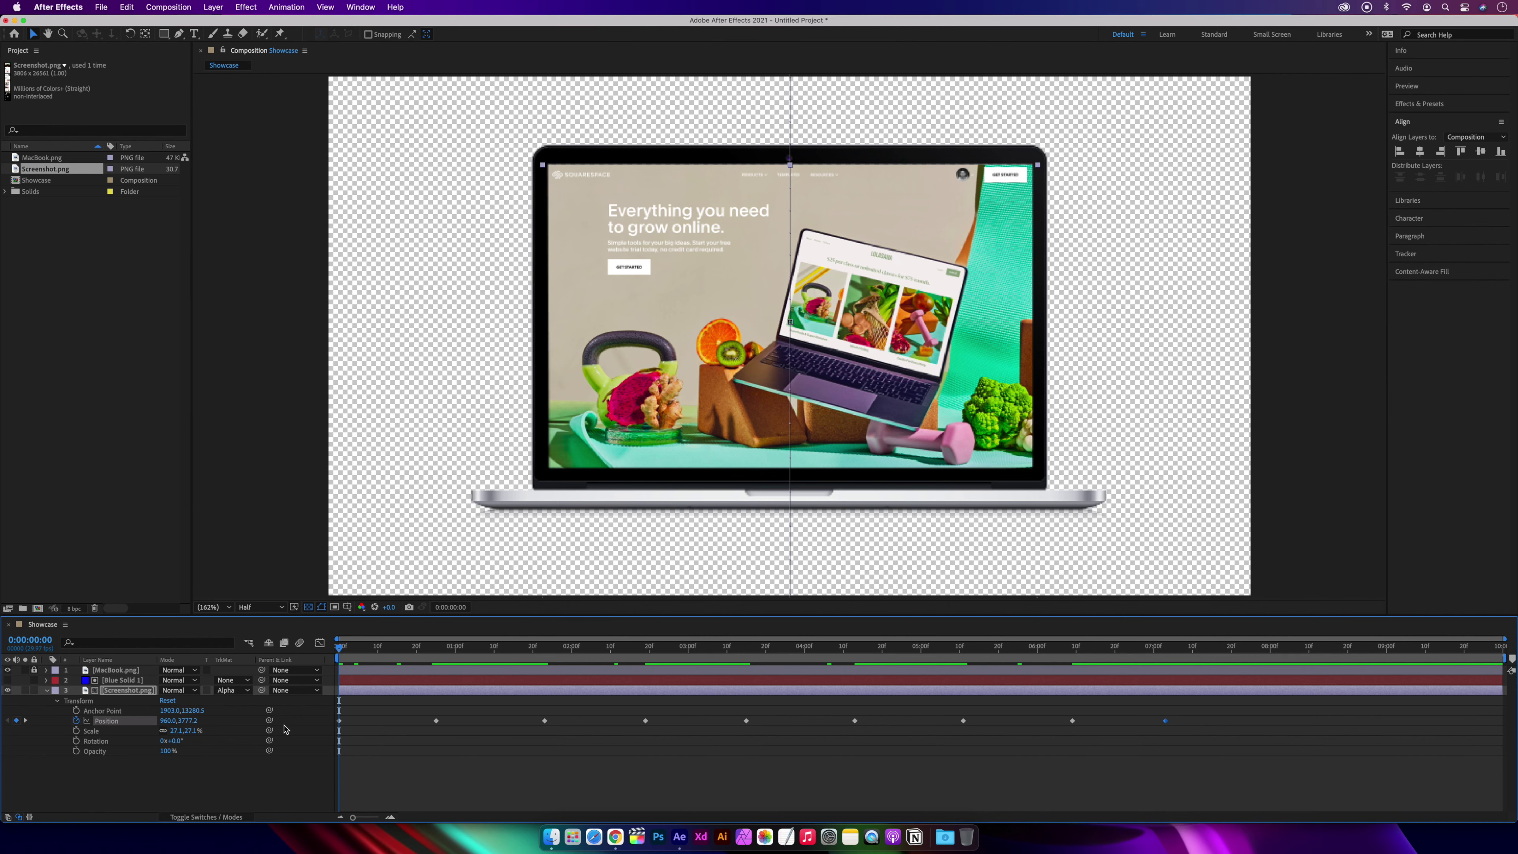
left_click_drag(340, 651, 1271, 676)
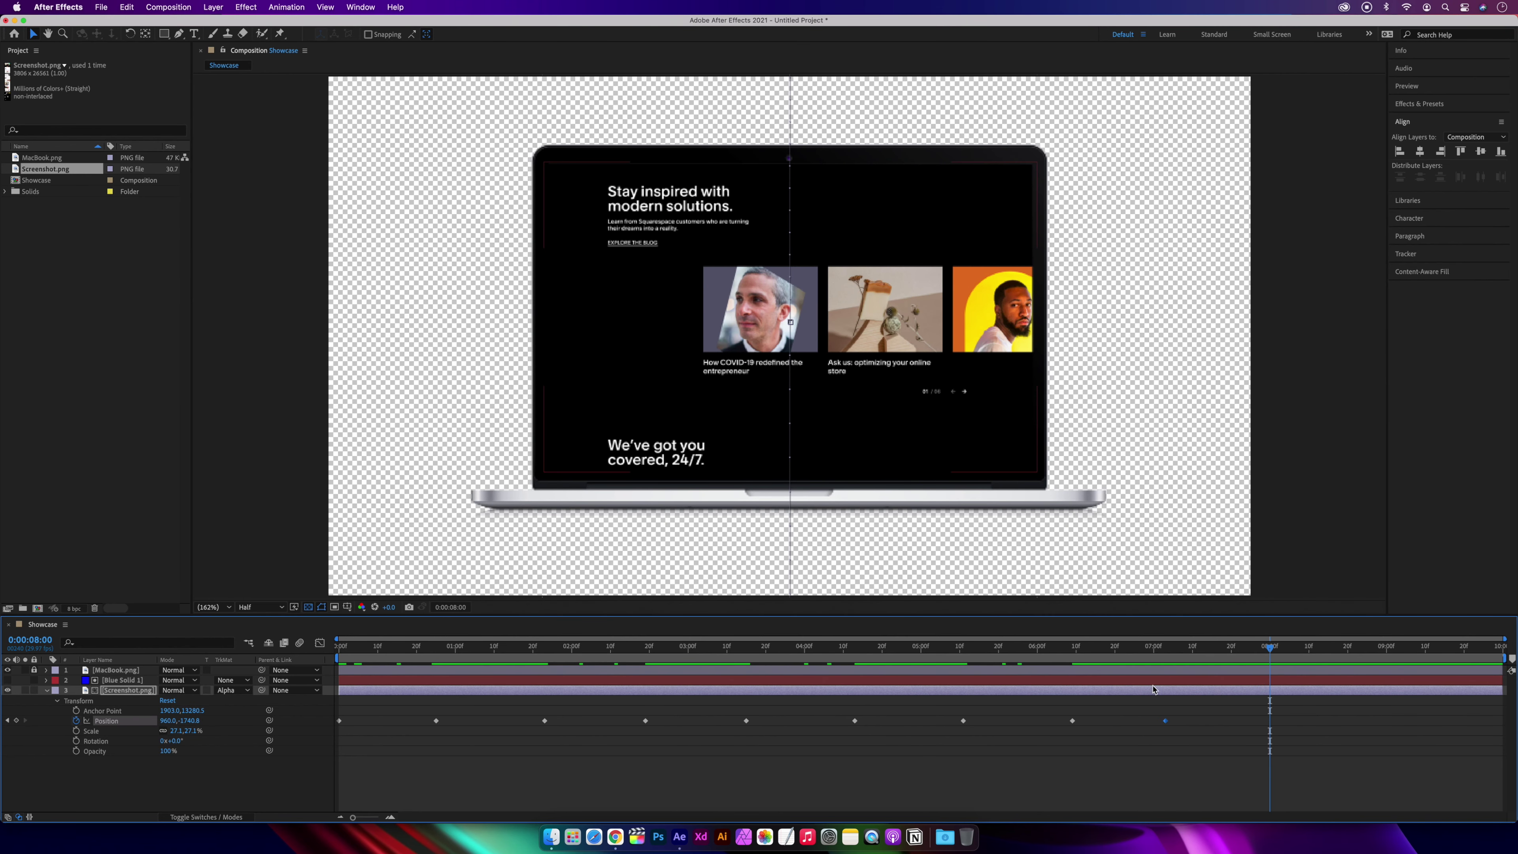
left_click(190, 721)
type("3777.2")
key("Return")
key("Home")
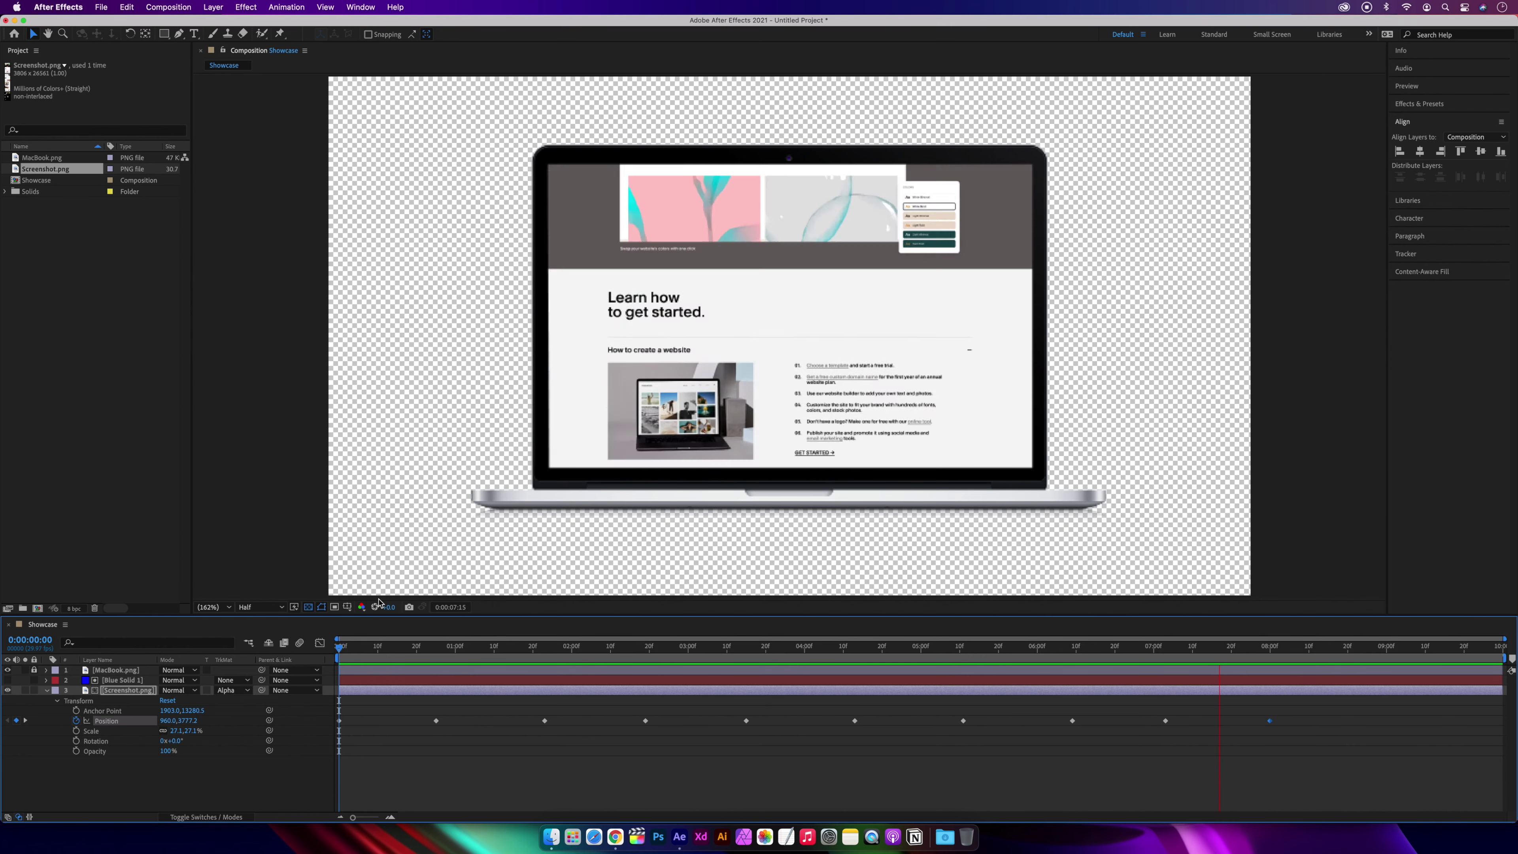
Step: Stop playback and shift the 25-frame and later Position keyframes slightly earlier
key("space")
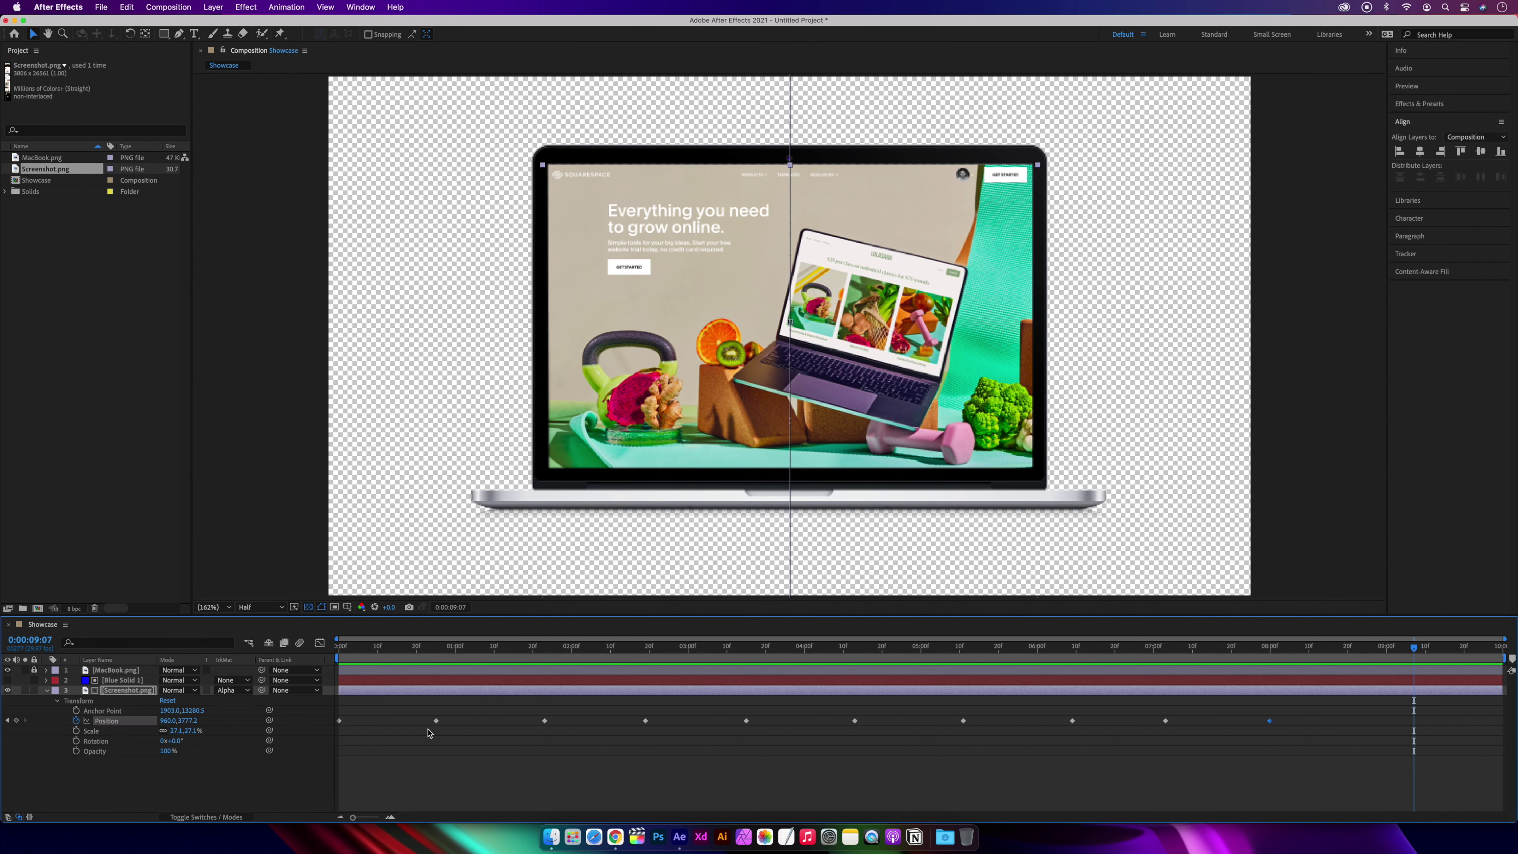
mouse_move(435, 721)
left_mouse_down()
mouse_move(415, 726)
mouse_move(469, 727)
mouse_move(412, 722)
left_mouse_up()
left_click_drag(420, 647, 326, 659)
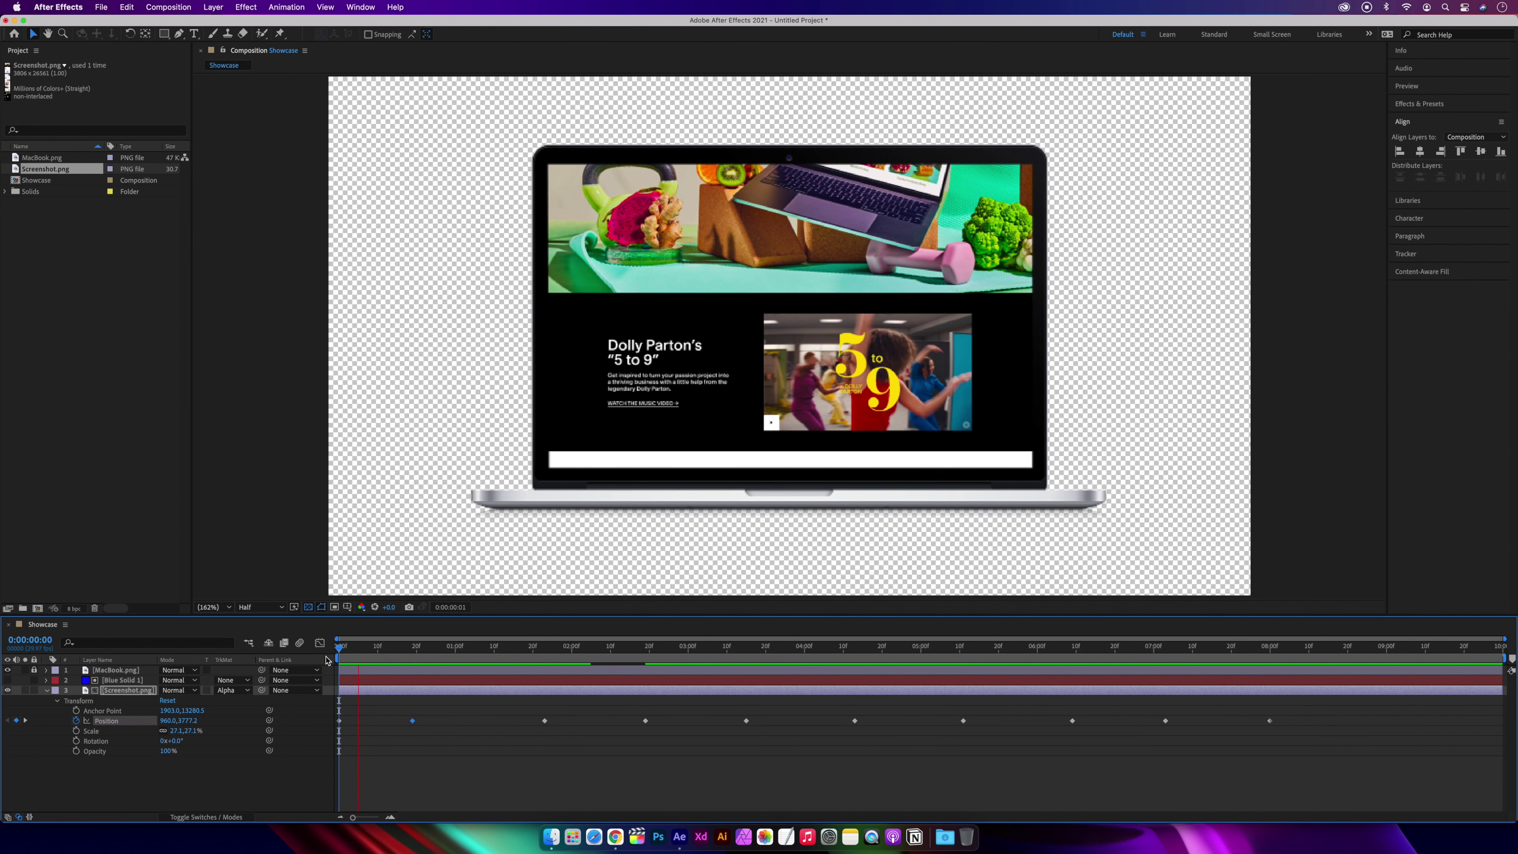
left_click_drag(495, 767, 1260, 731)
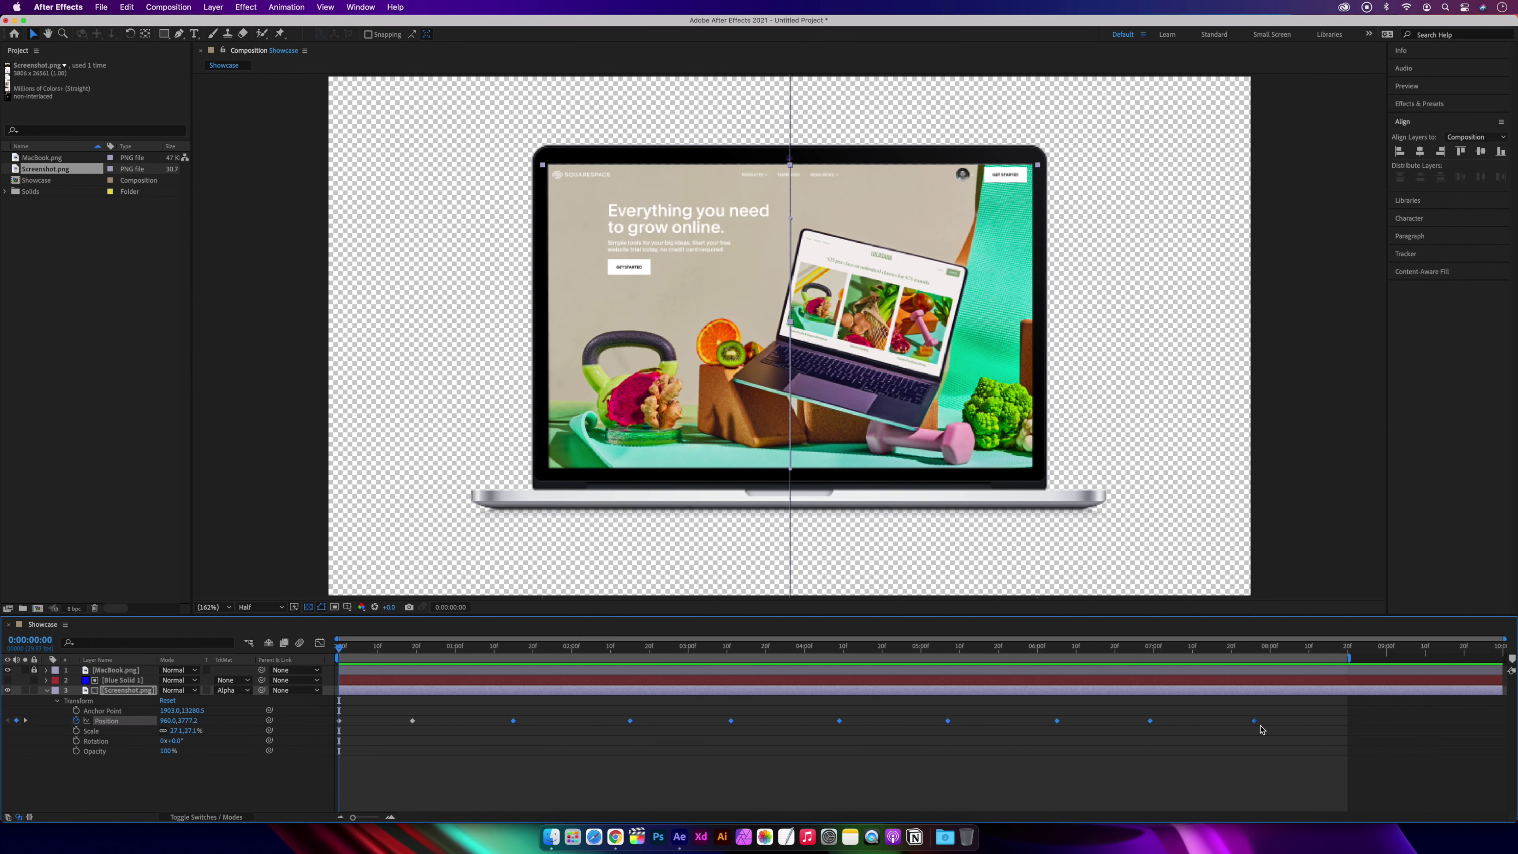
Step: Apply Easy Ease to all Screenshot.png Position keyframes and preview the scroll
left_click_drag(1289, 737, 333, 698)
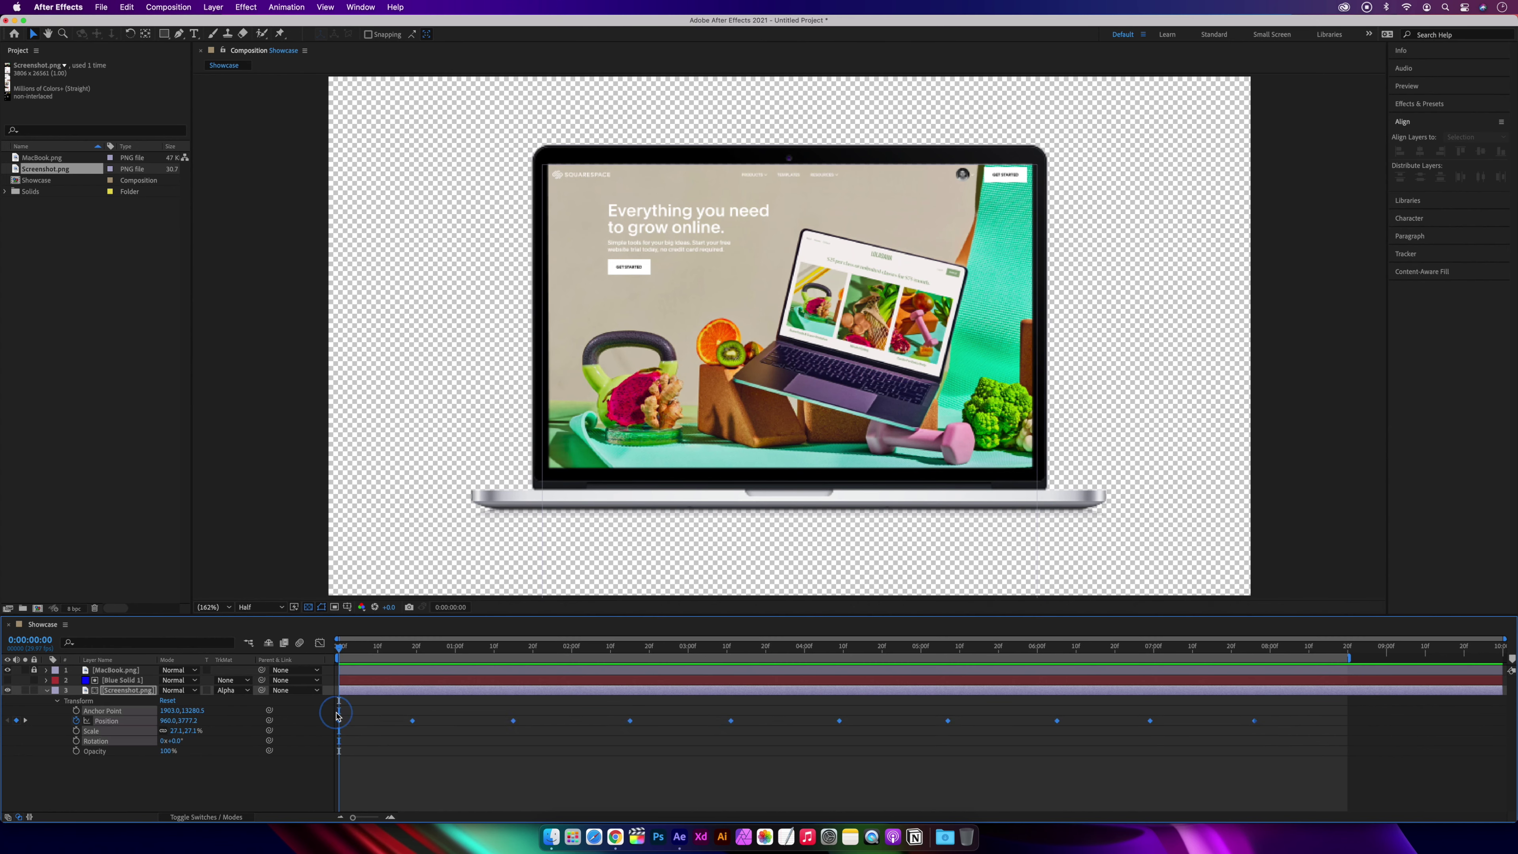
right_click(948, 726)
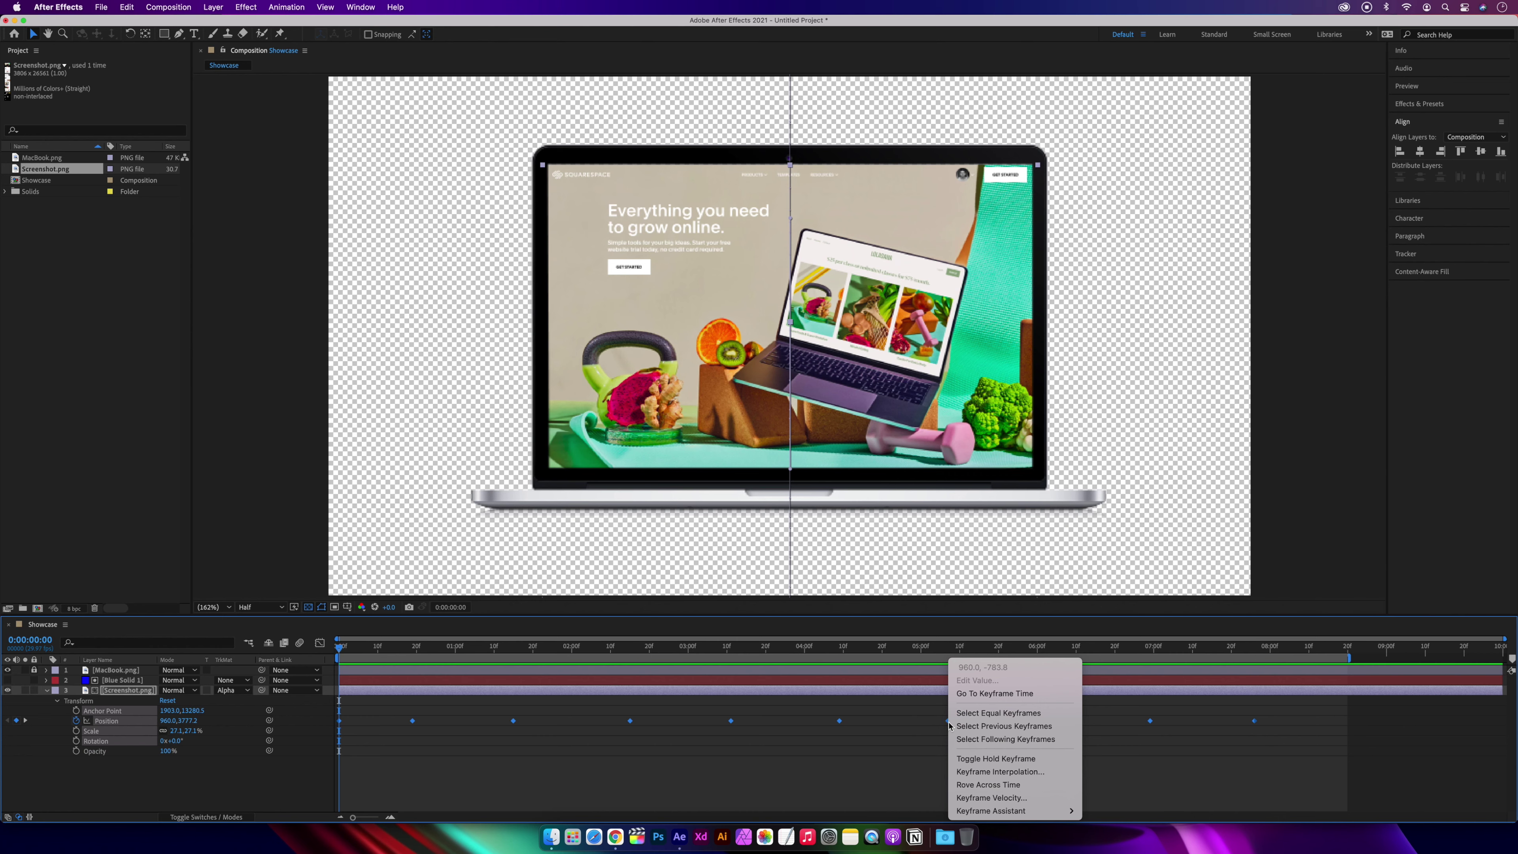
mouse_move(1008, 811)
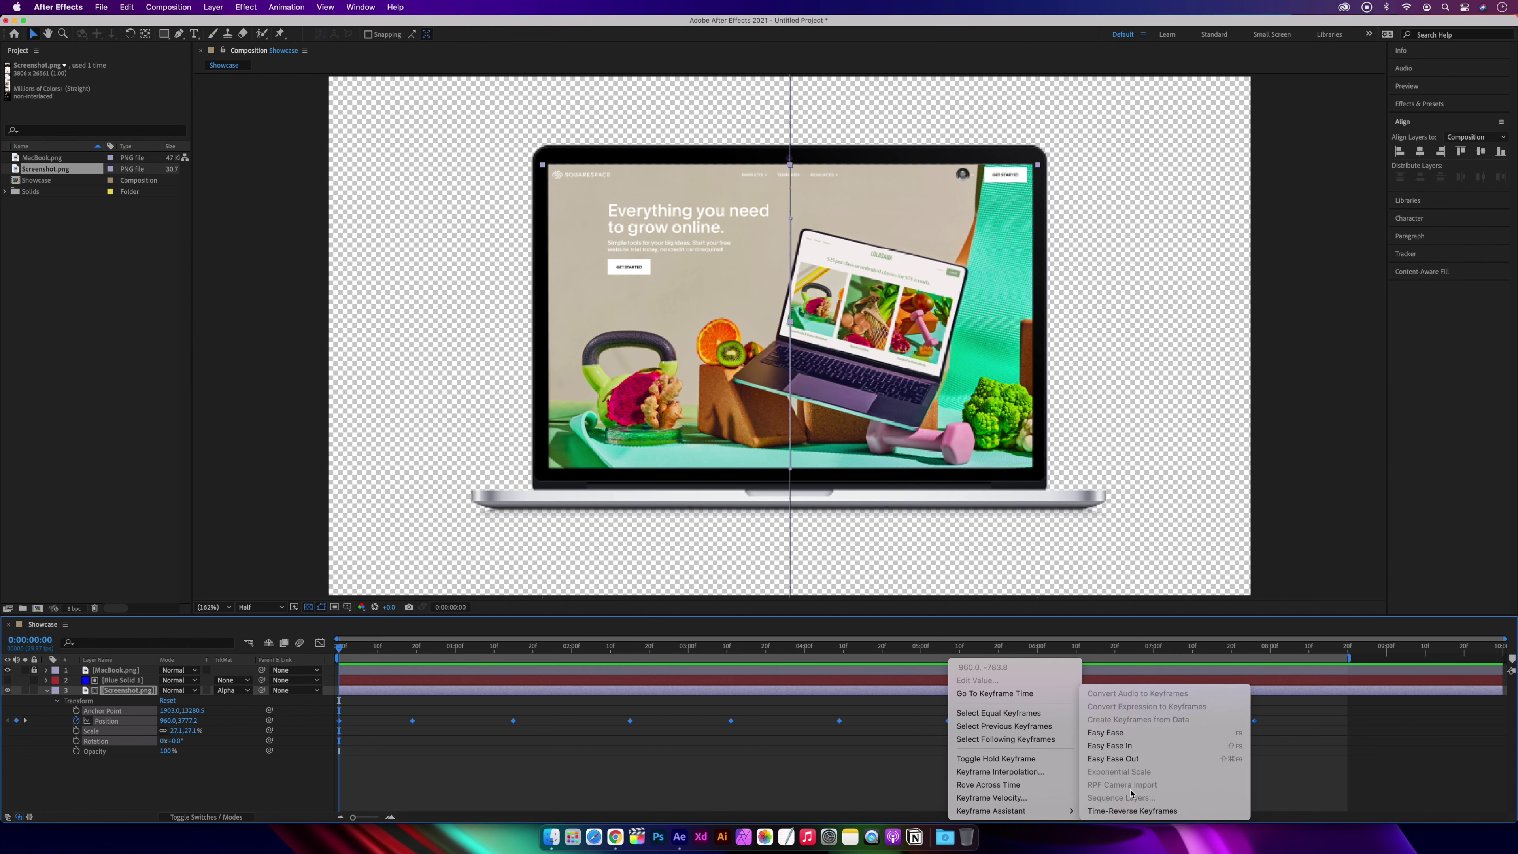
left_click(1139, 740)
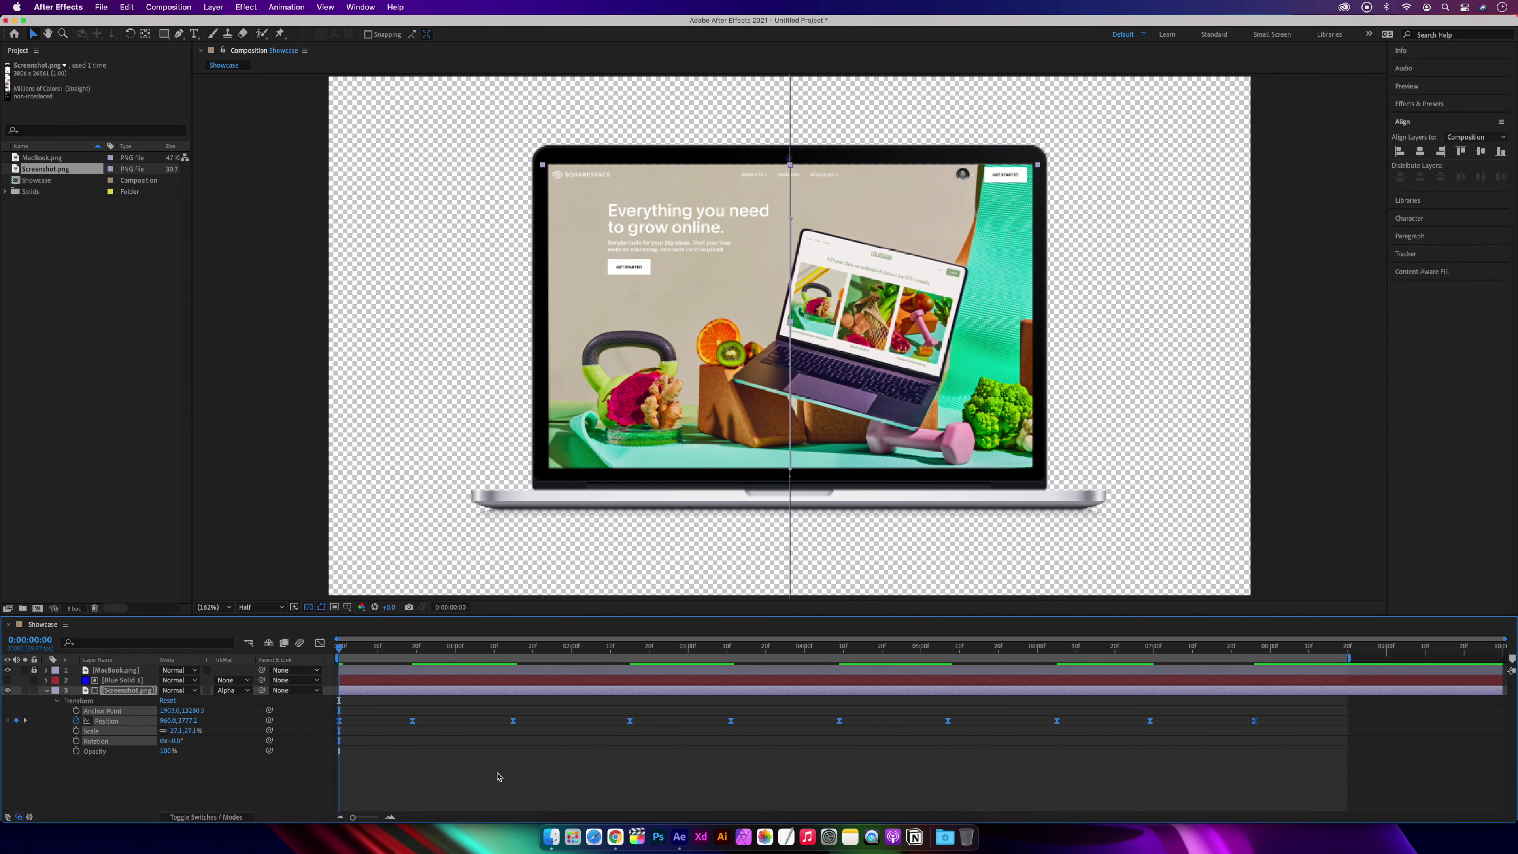
key("space")
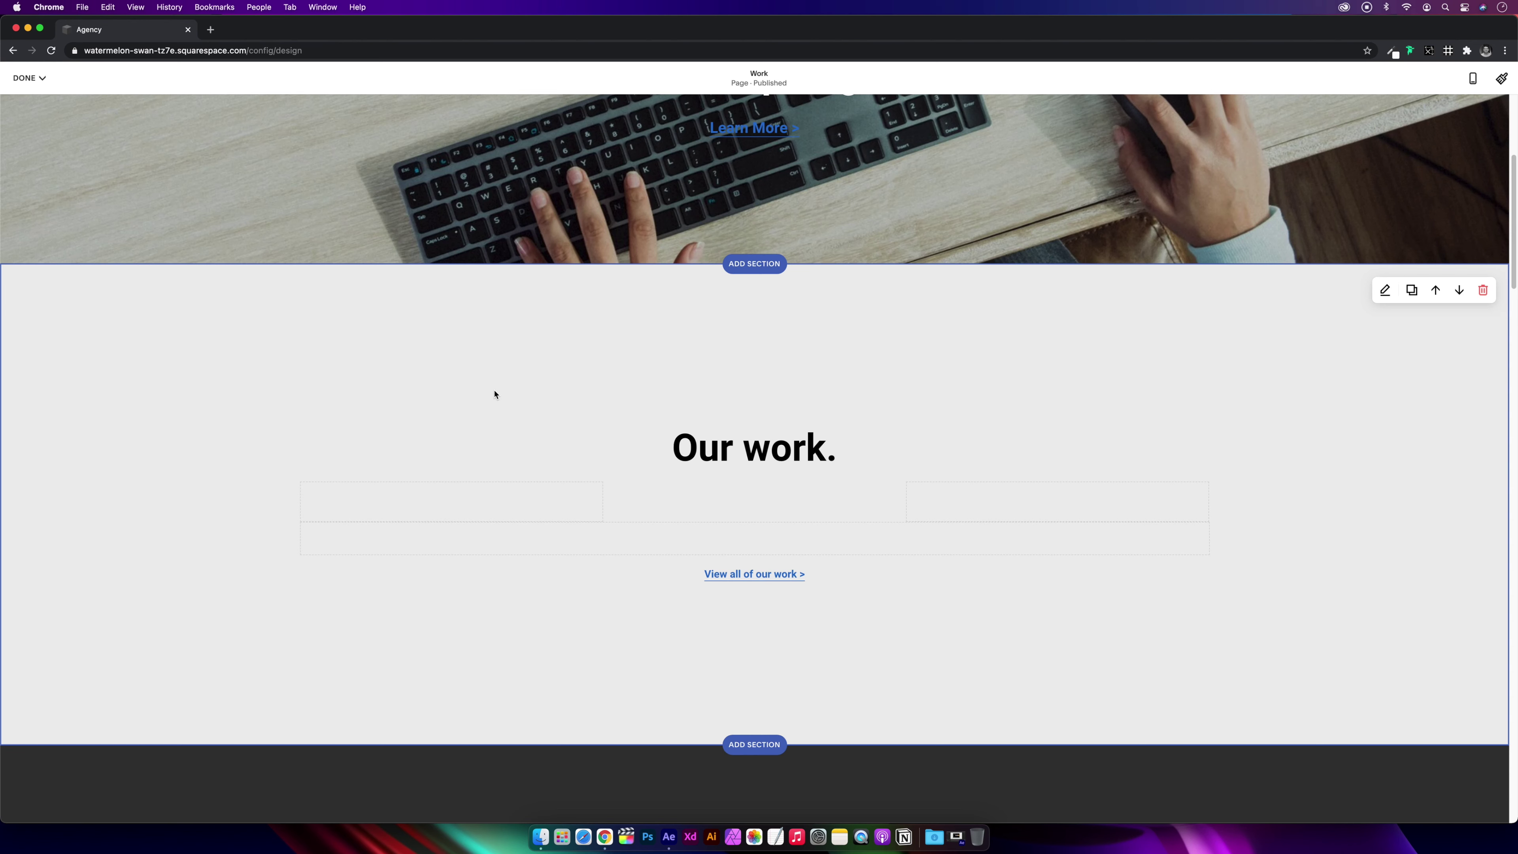
Step: Use ColorZilla to pick the #EDEDED page background colour
left_click(1397, 55)
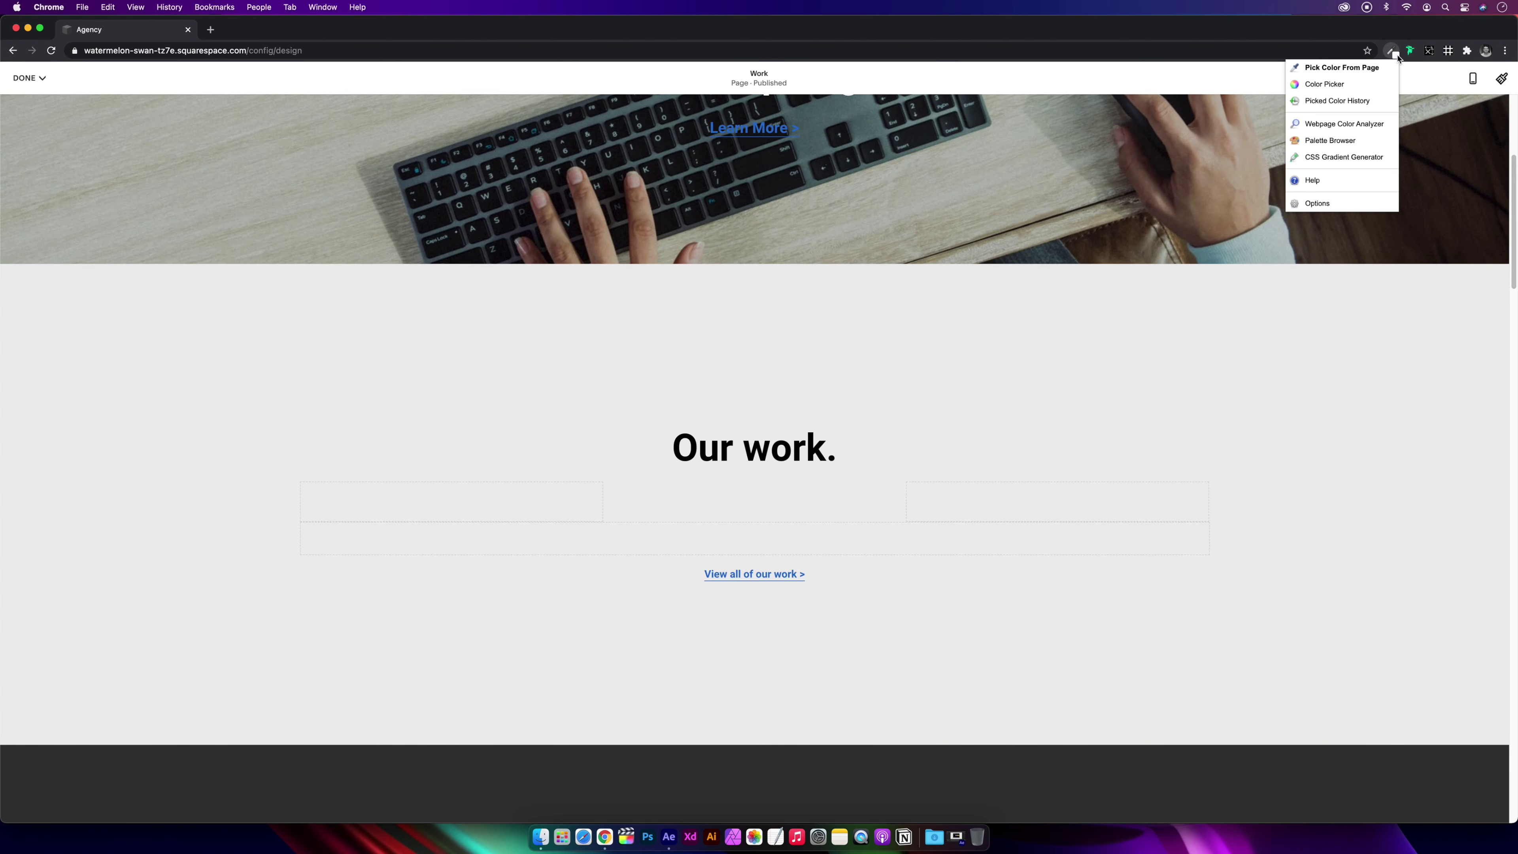
left_click(1375, 68)
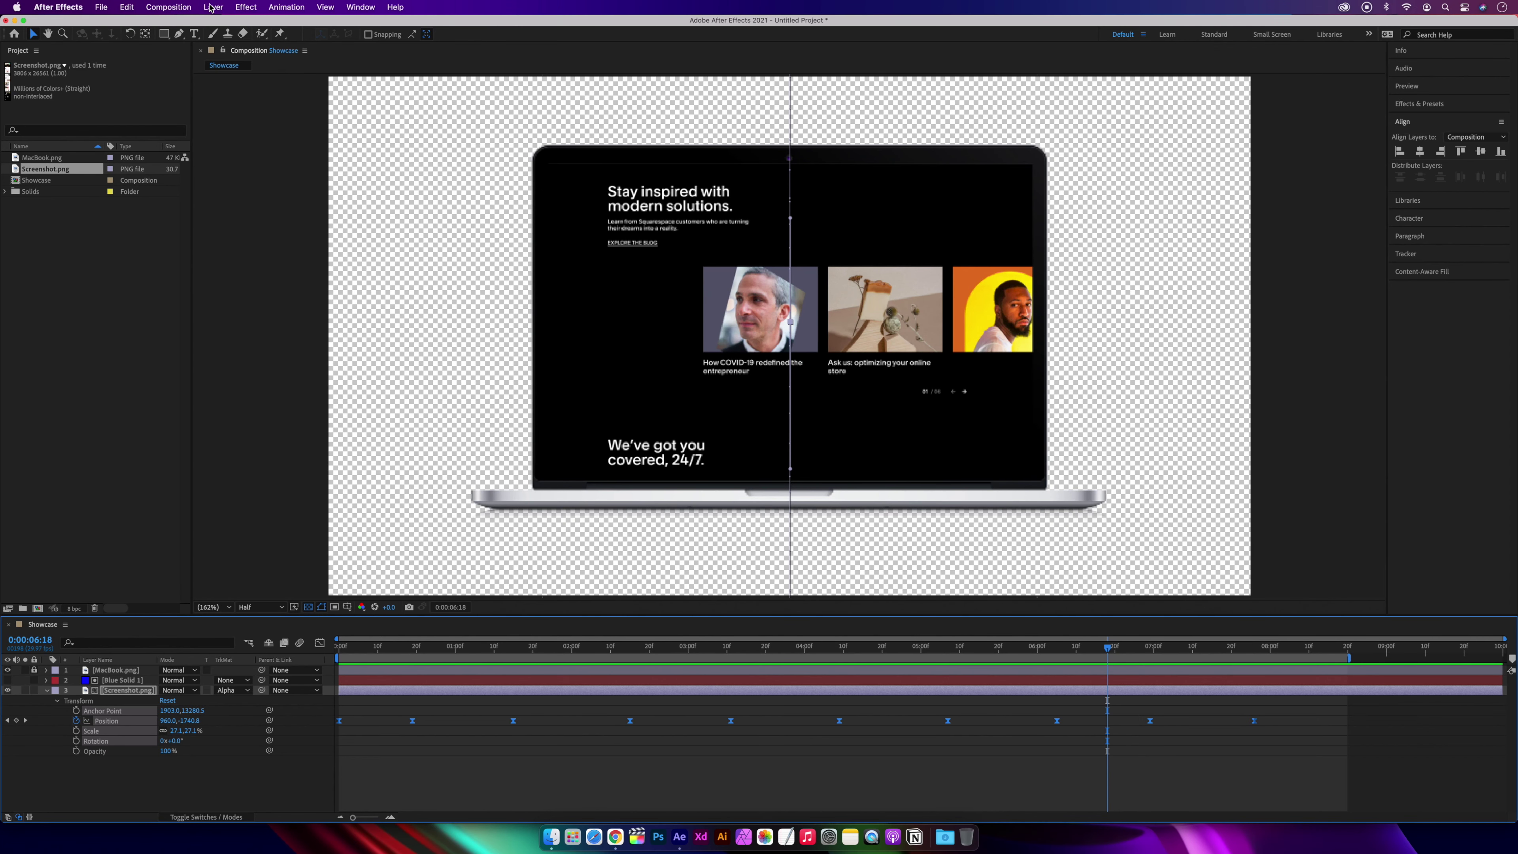
Step: Create an #EDEDED solid, White Solid 1, and place it below Screenshot.png
left_click(212, 7)
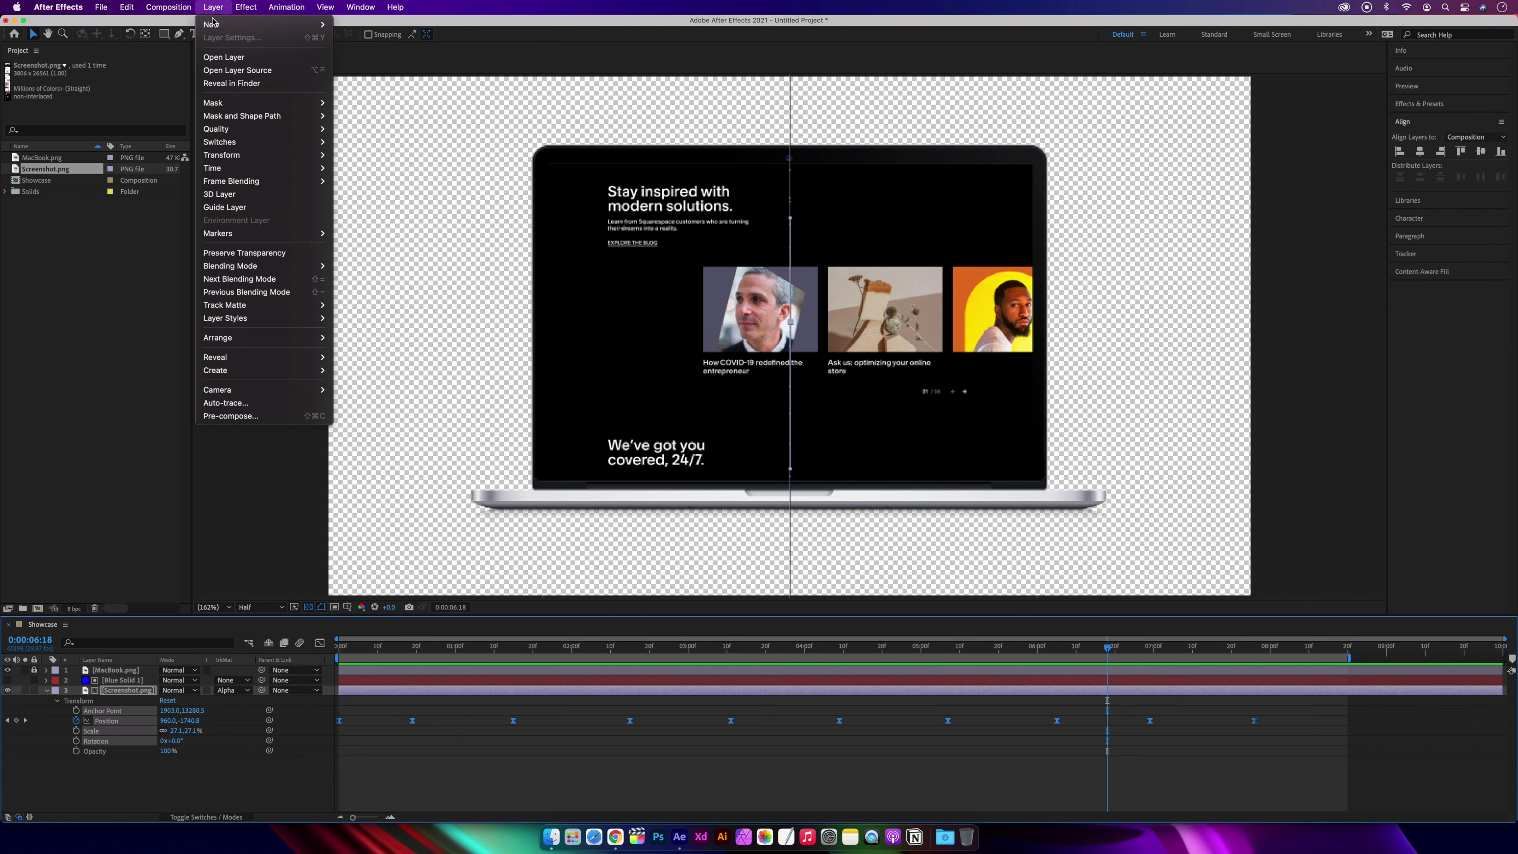
mouse_move(213, 24)
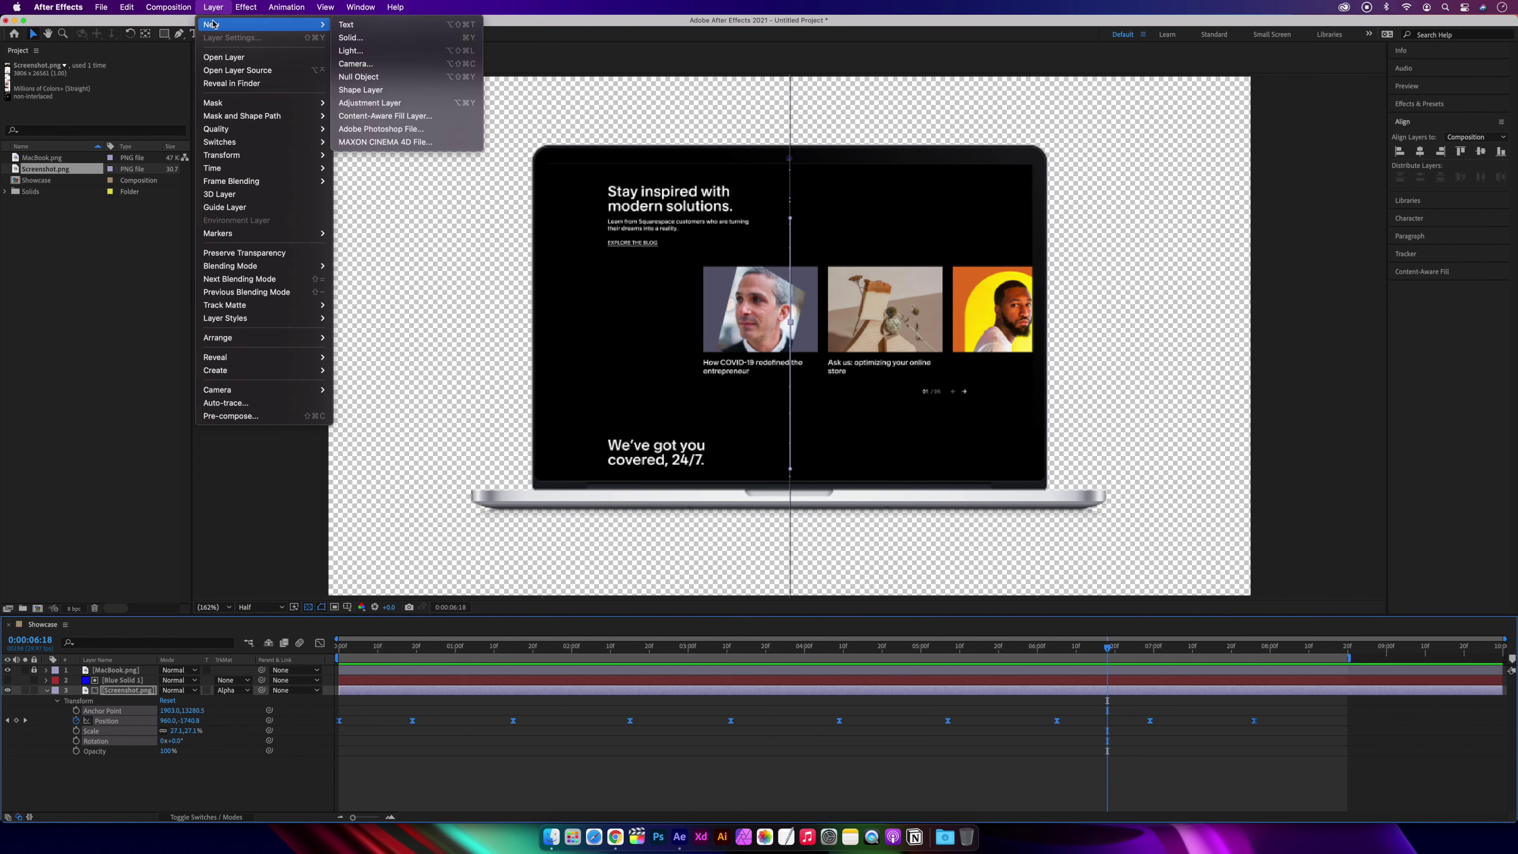
left_click(349, 37)
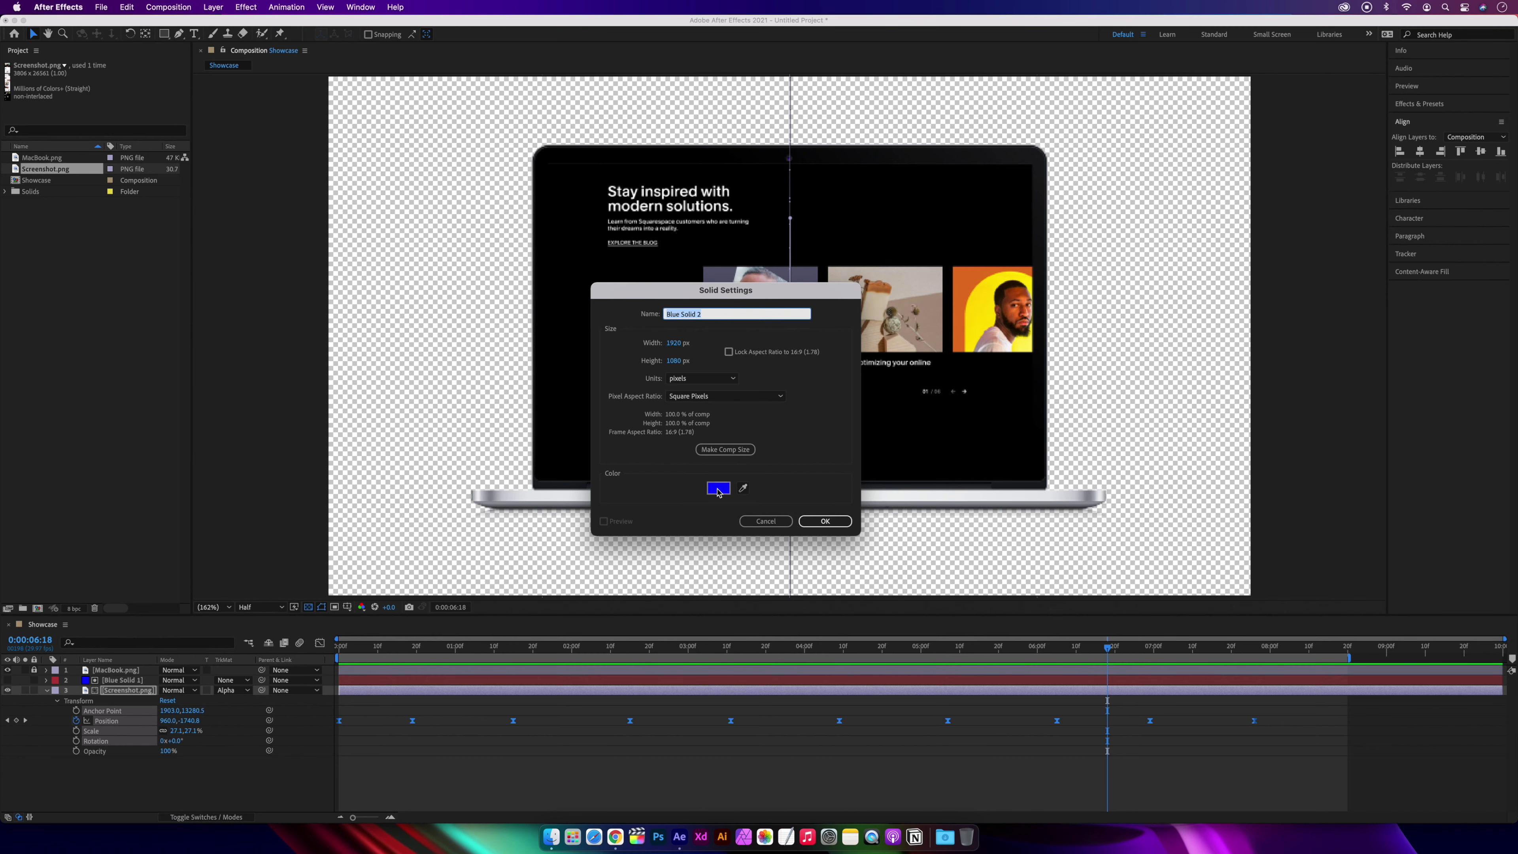
left_click(718, 489)
type("FFFFFF")
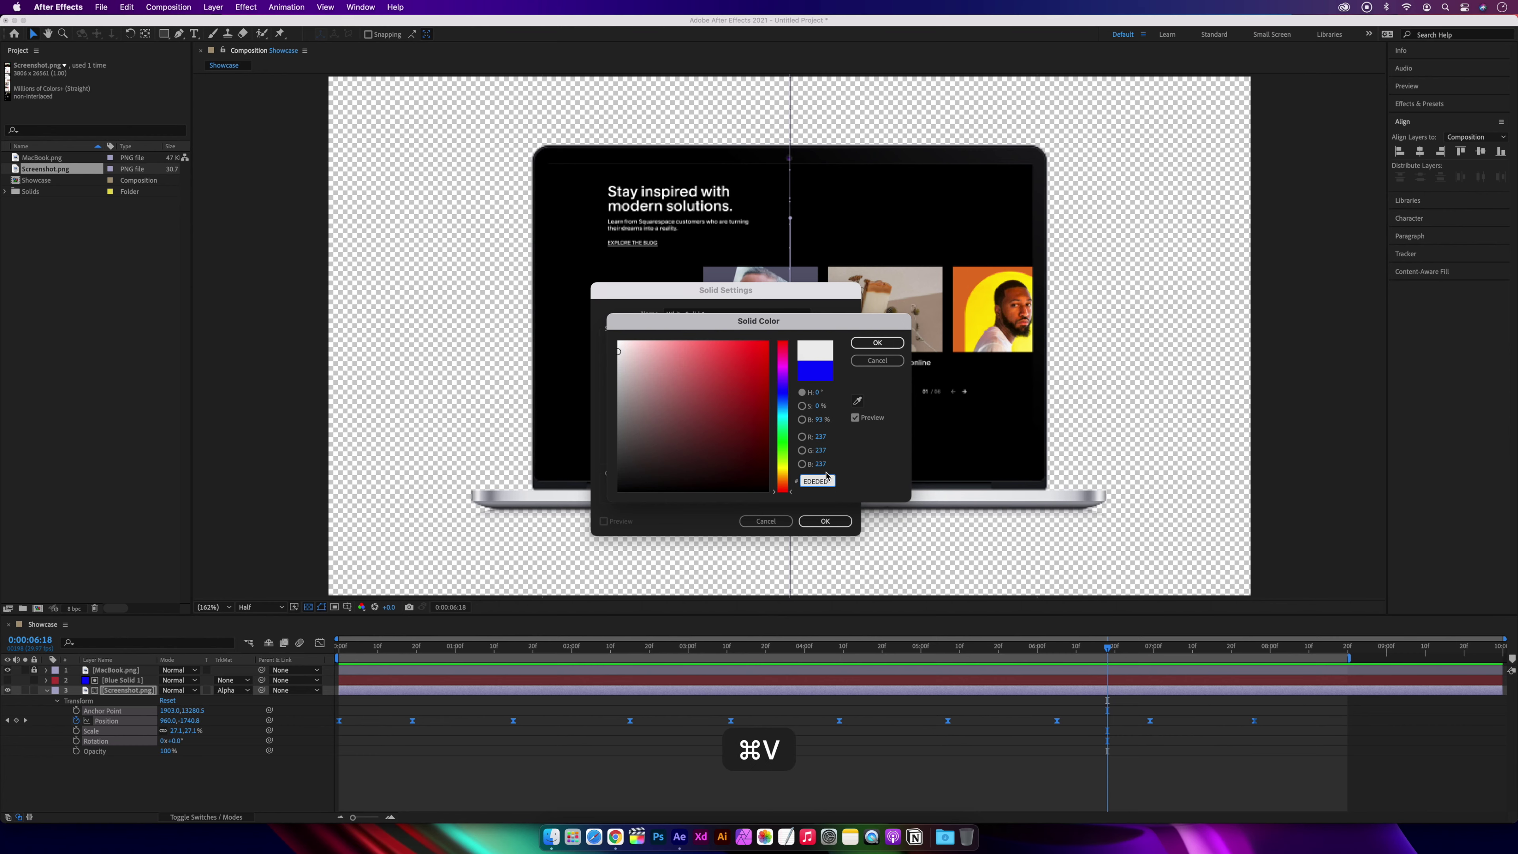
left_click(877, 343)
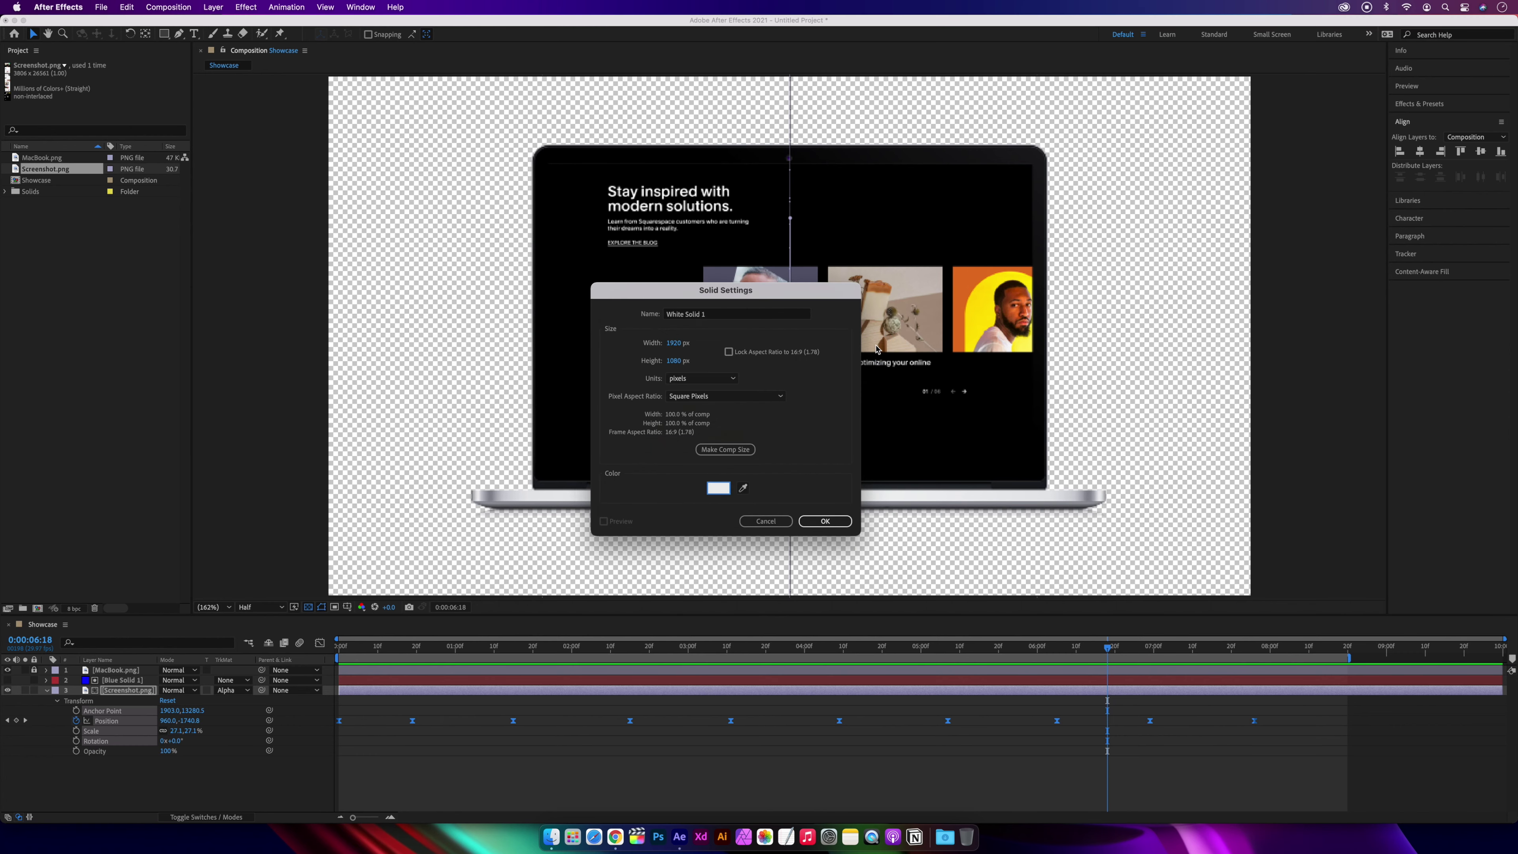
left_click(840, 523)
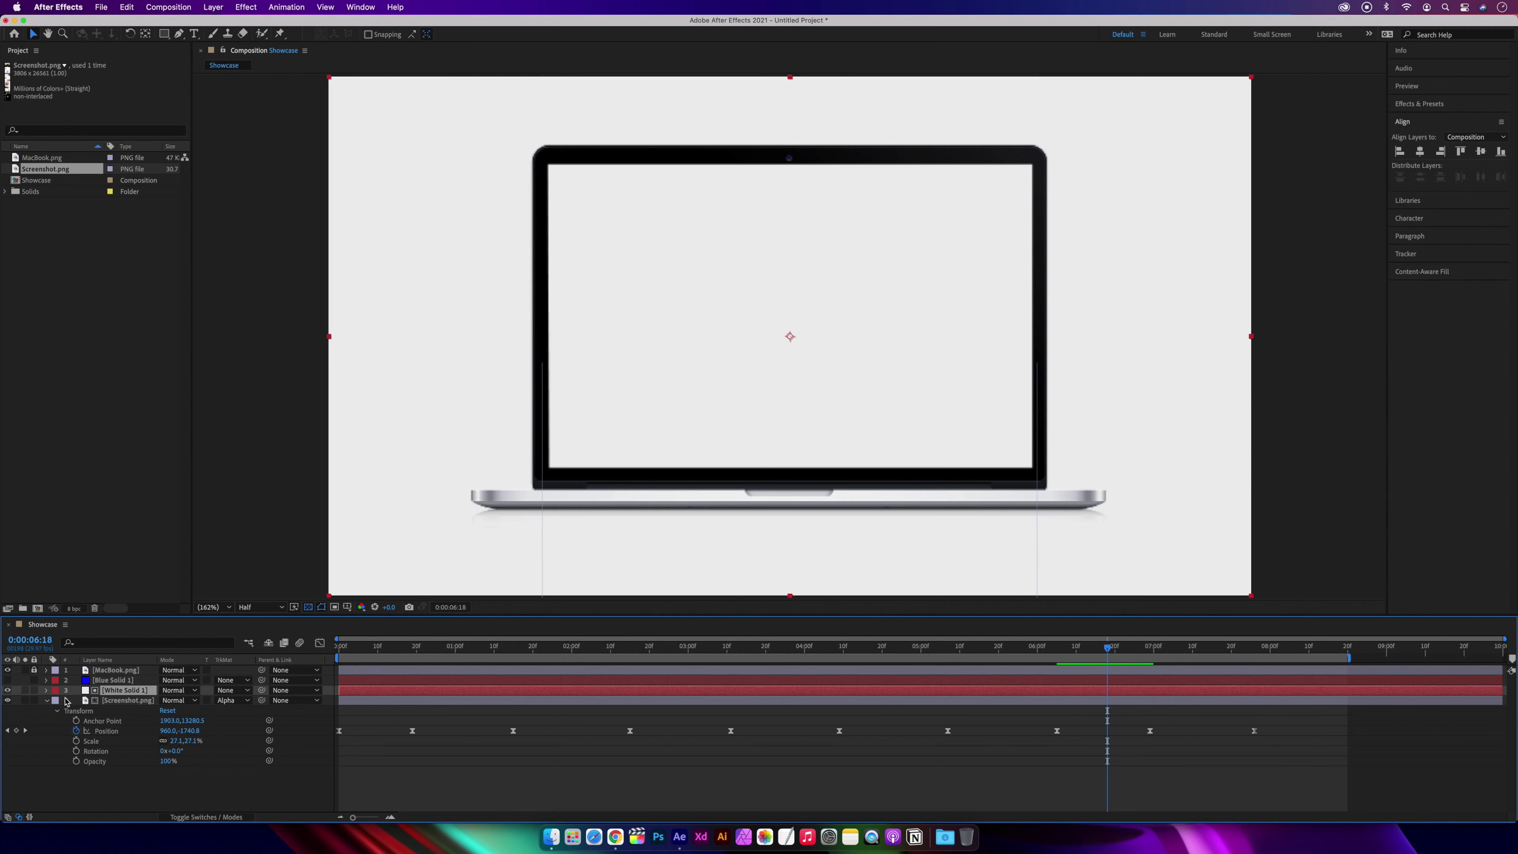
left_click(49, 702)
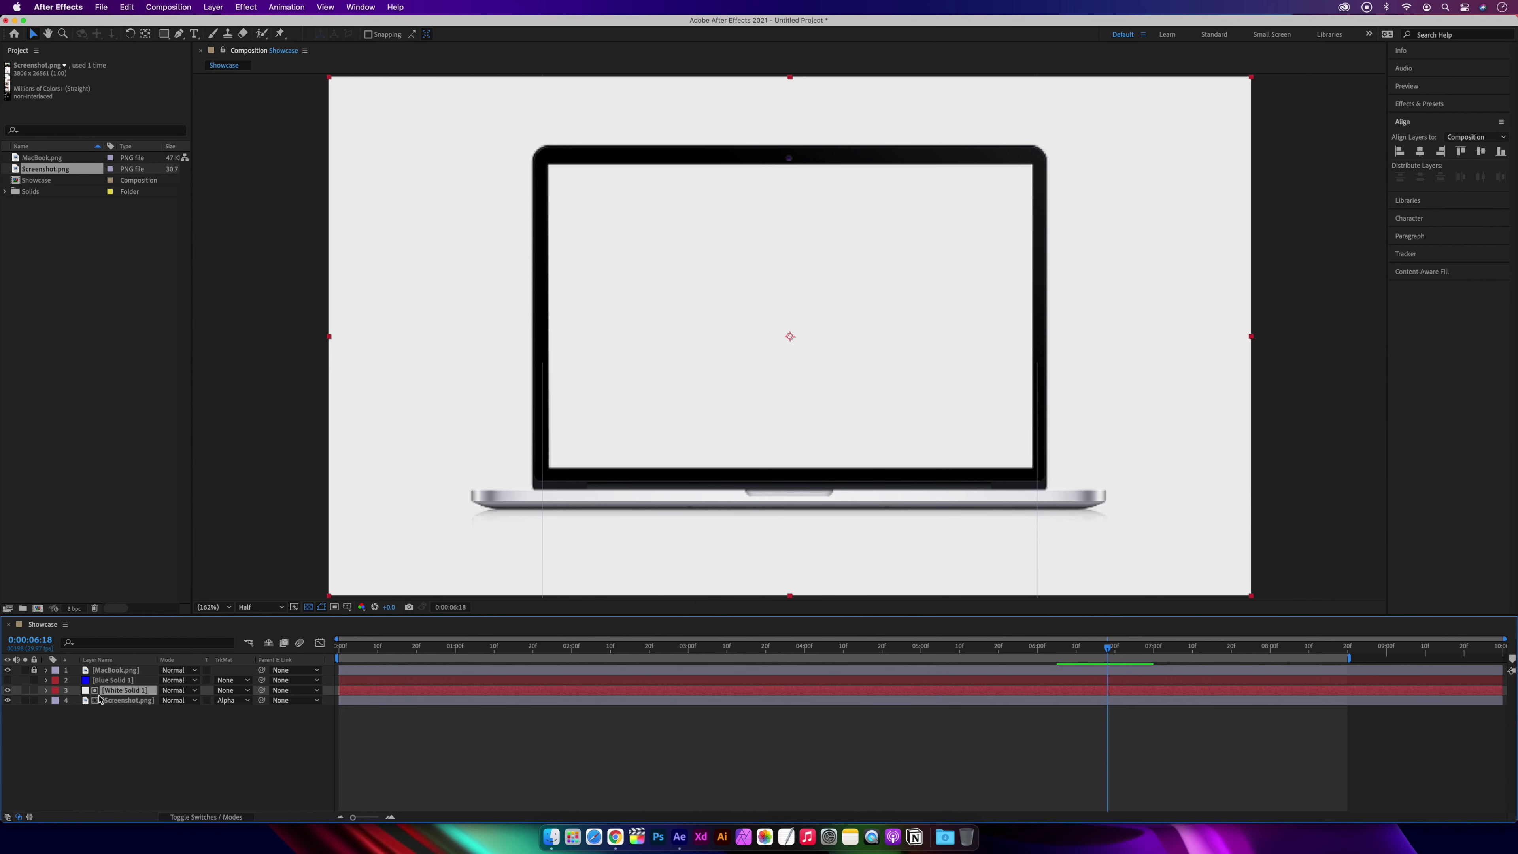
left_click_drag(108, 697, 107, 712)
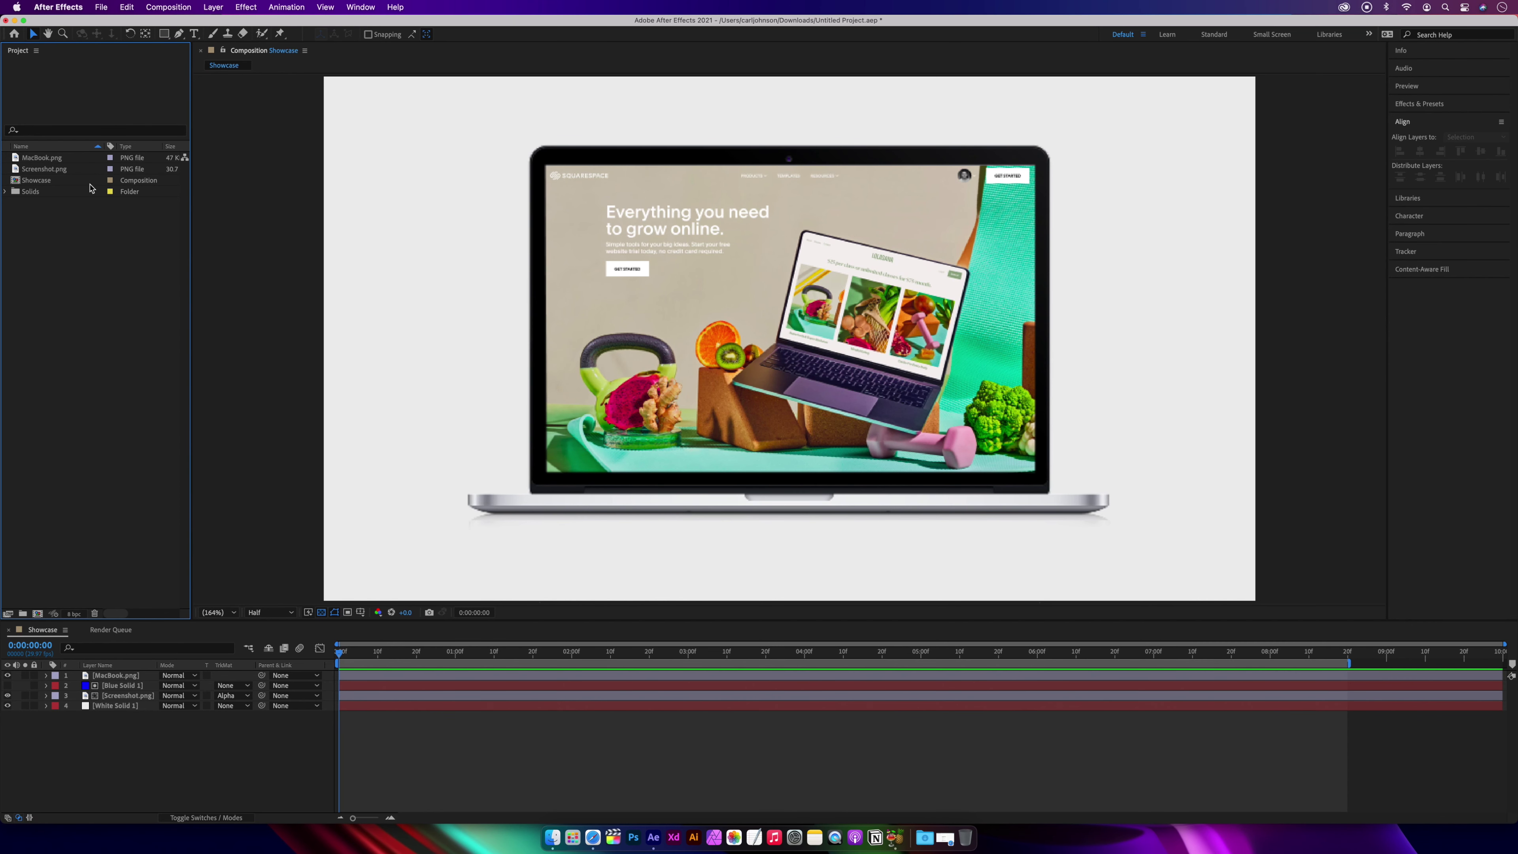
Step: Add the Showcase comp to the Render Queue and render it to Showcase.mov
left_click(60, 181)
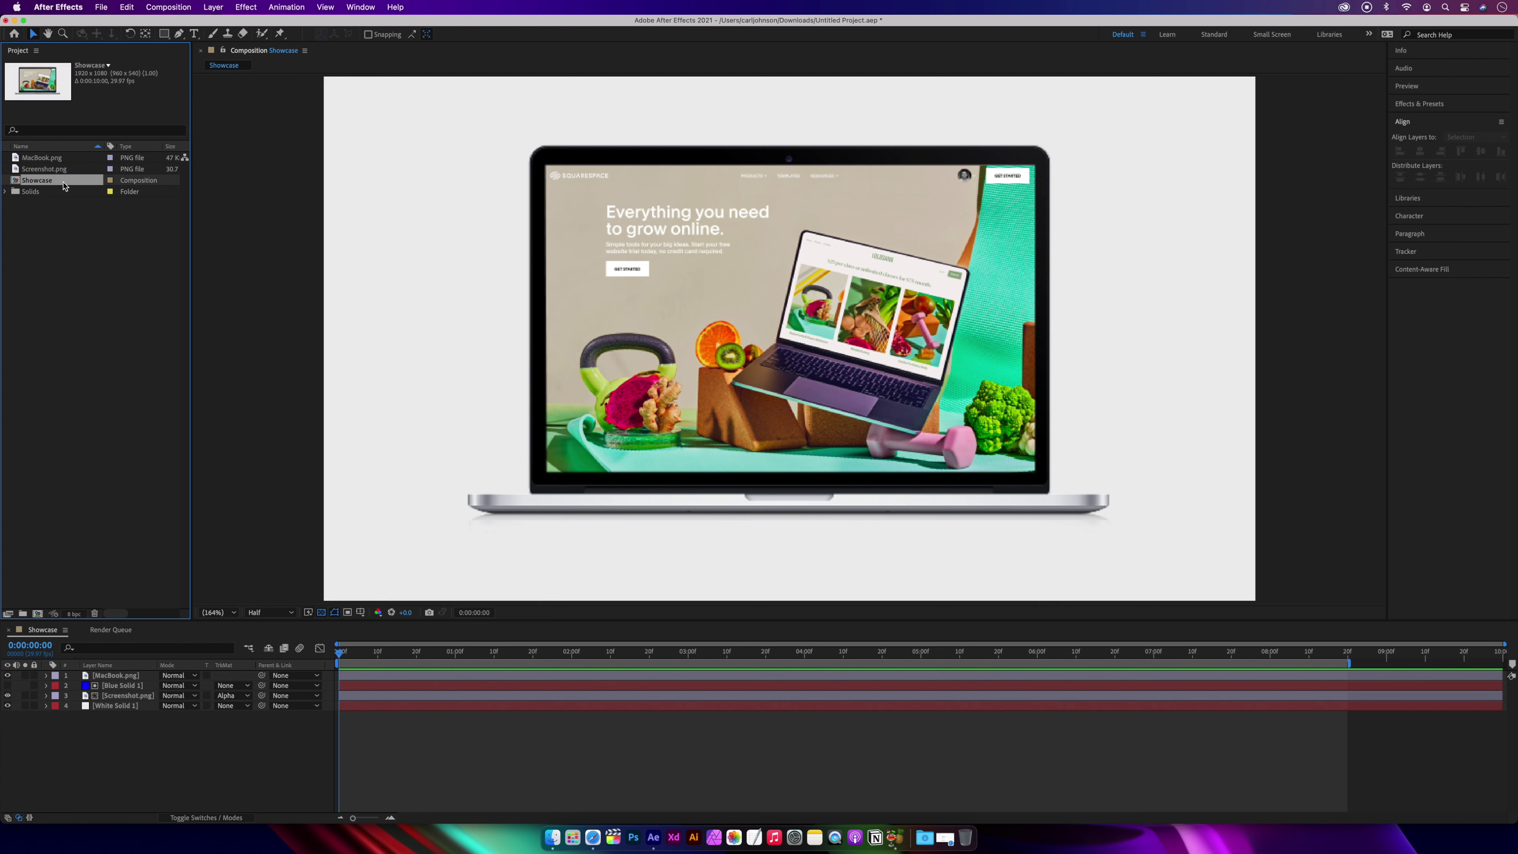
left_click(101, 9)
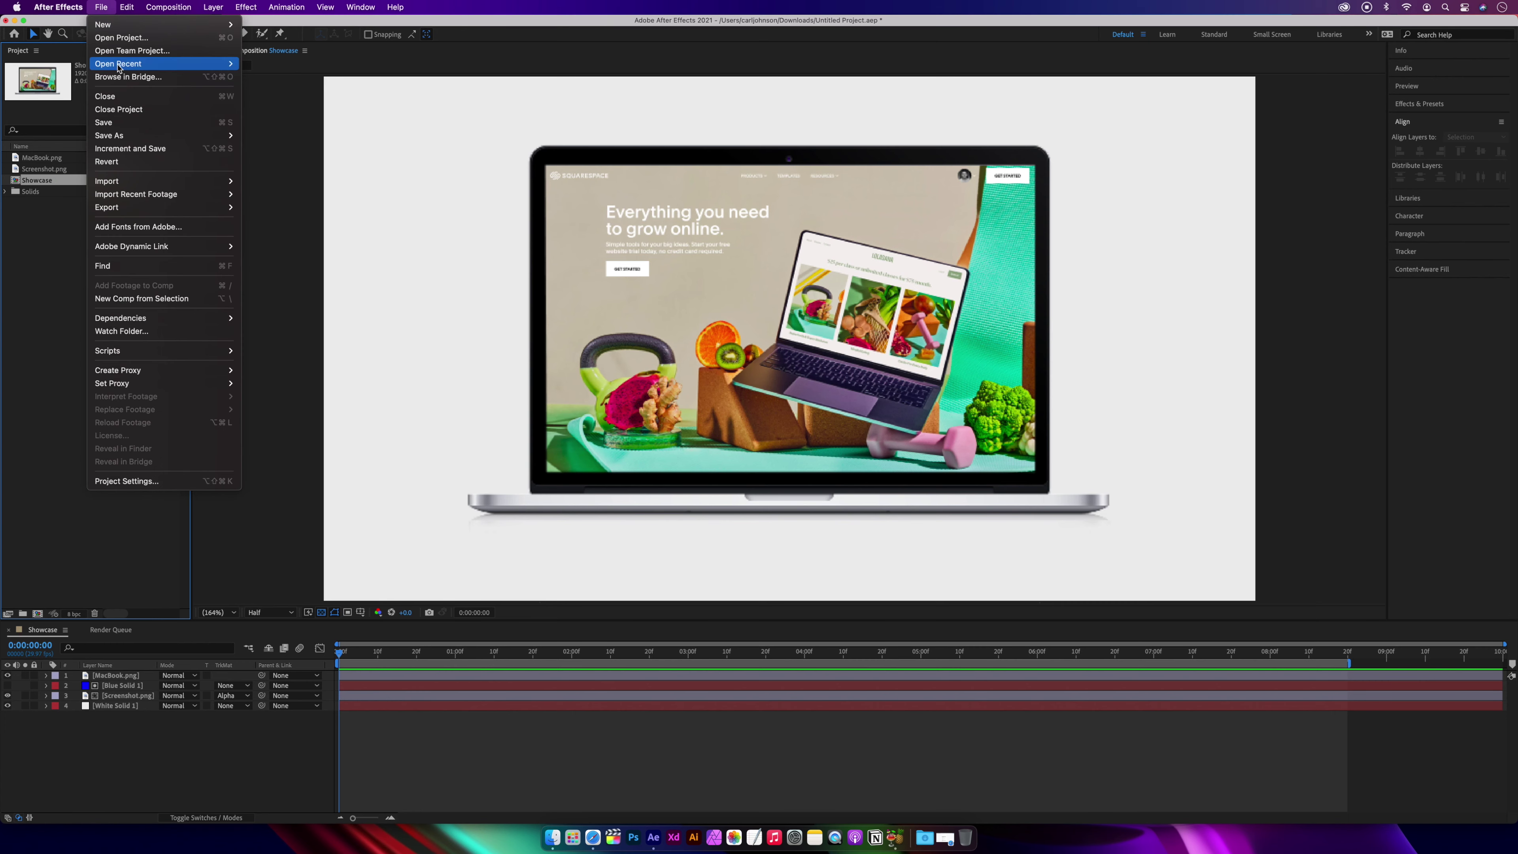
mouse_move(164, 200)
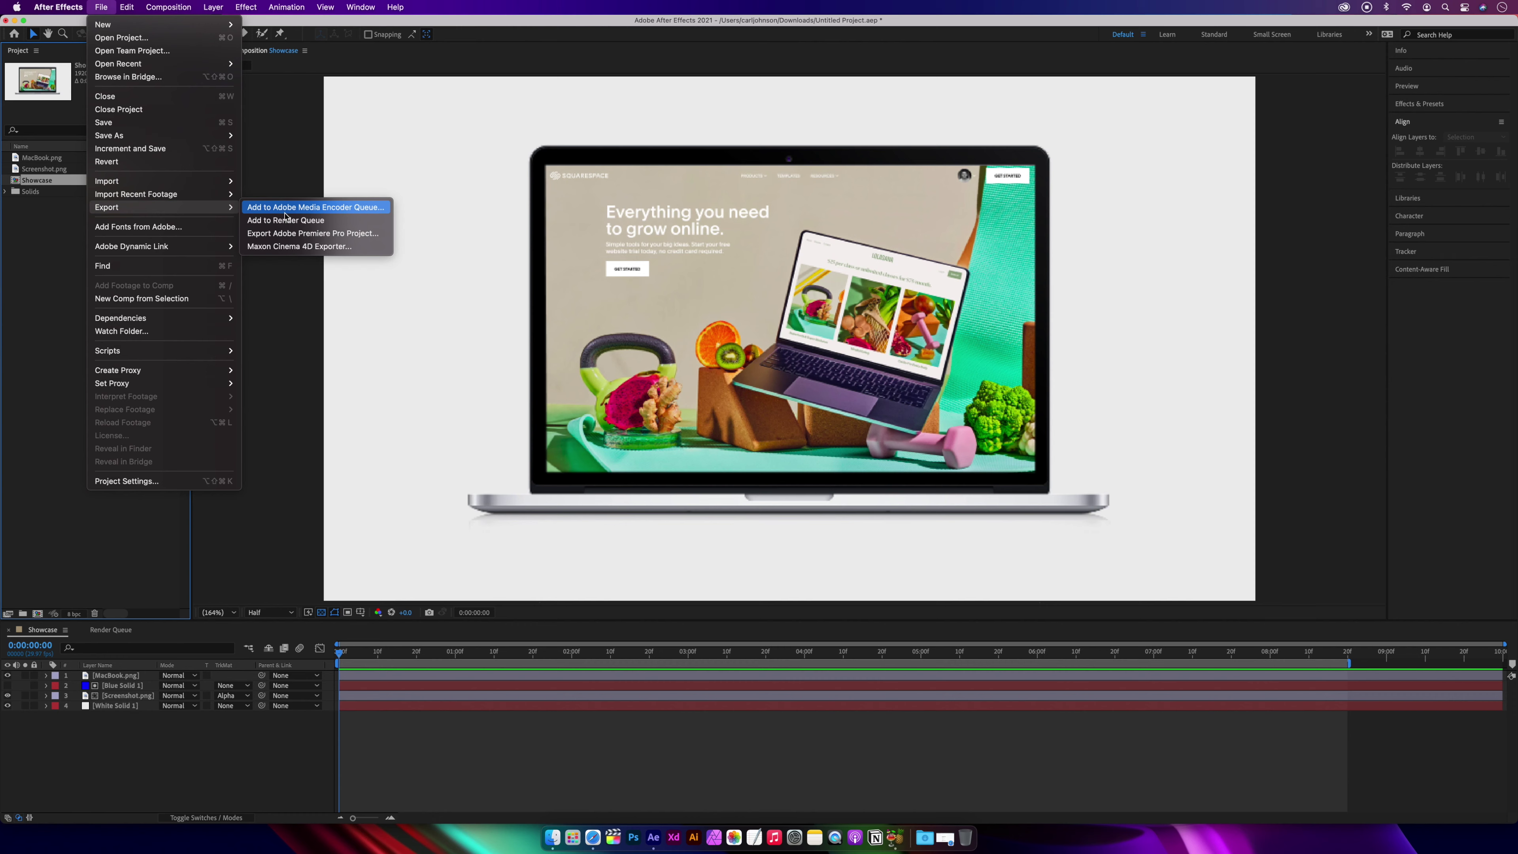
left_click(289, 222)
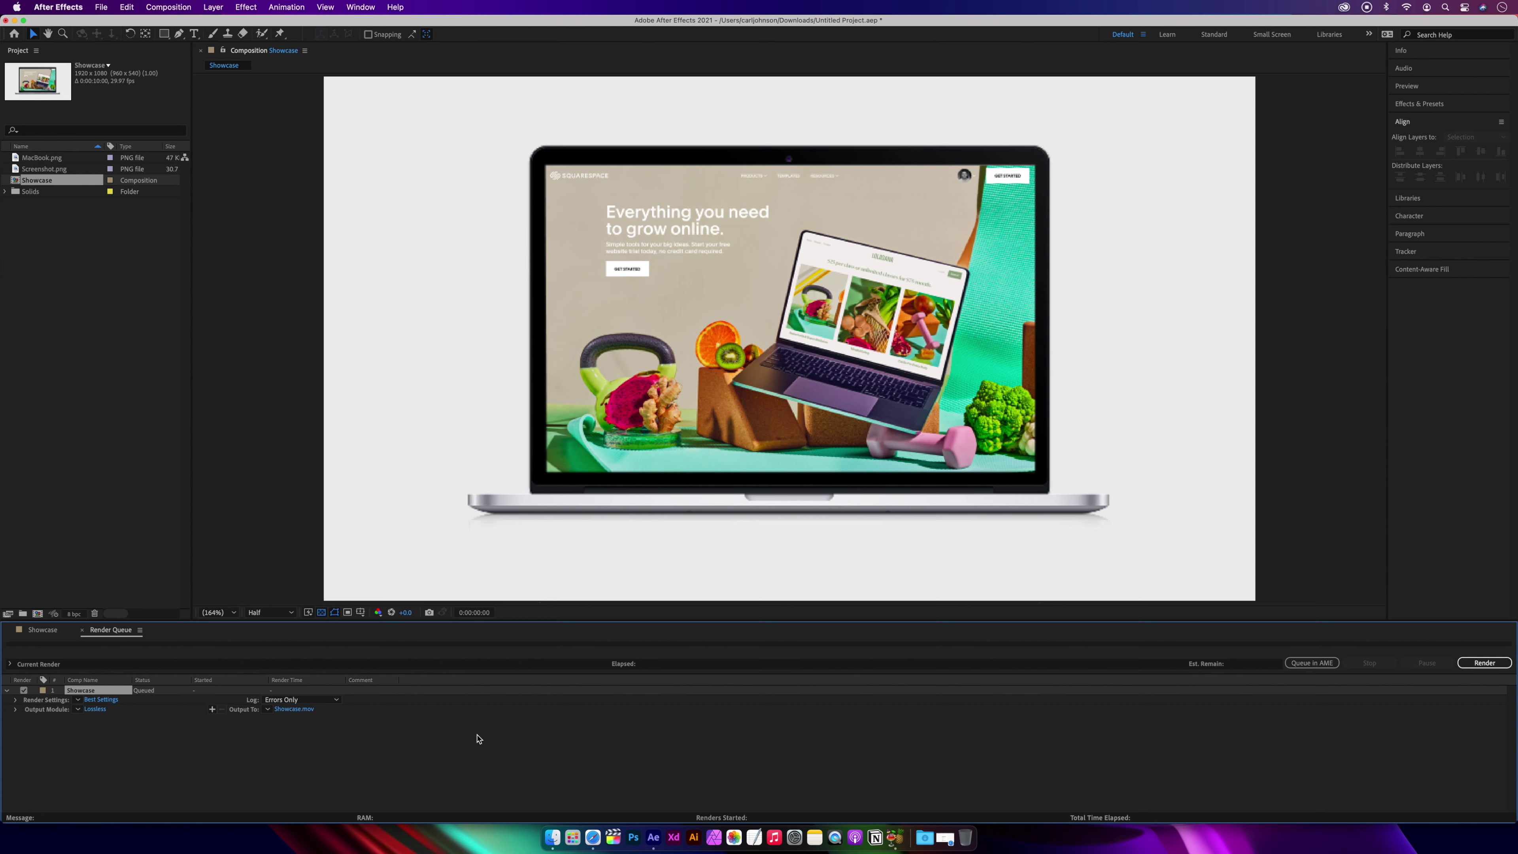
left_click(1497, 663)
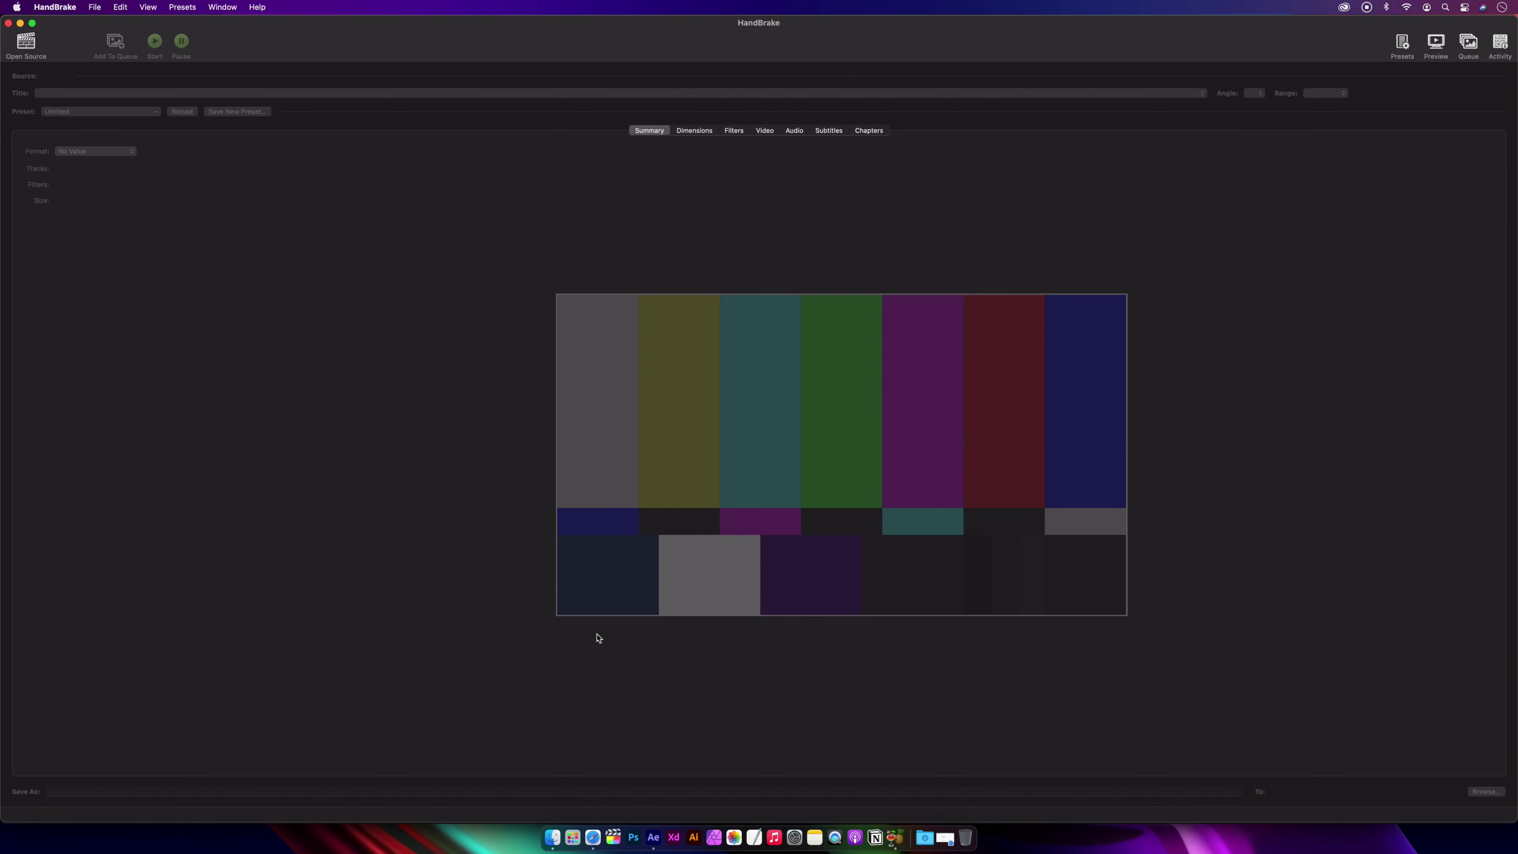
Step: Open Showcase.mov from the Desktop as the HandBrake source
left_click(27, 43)
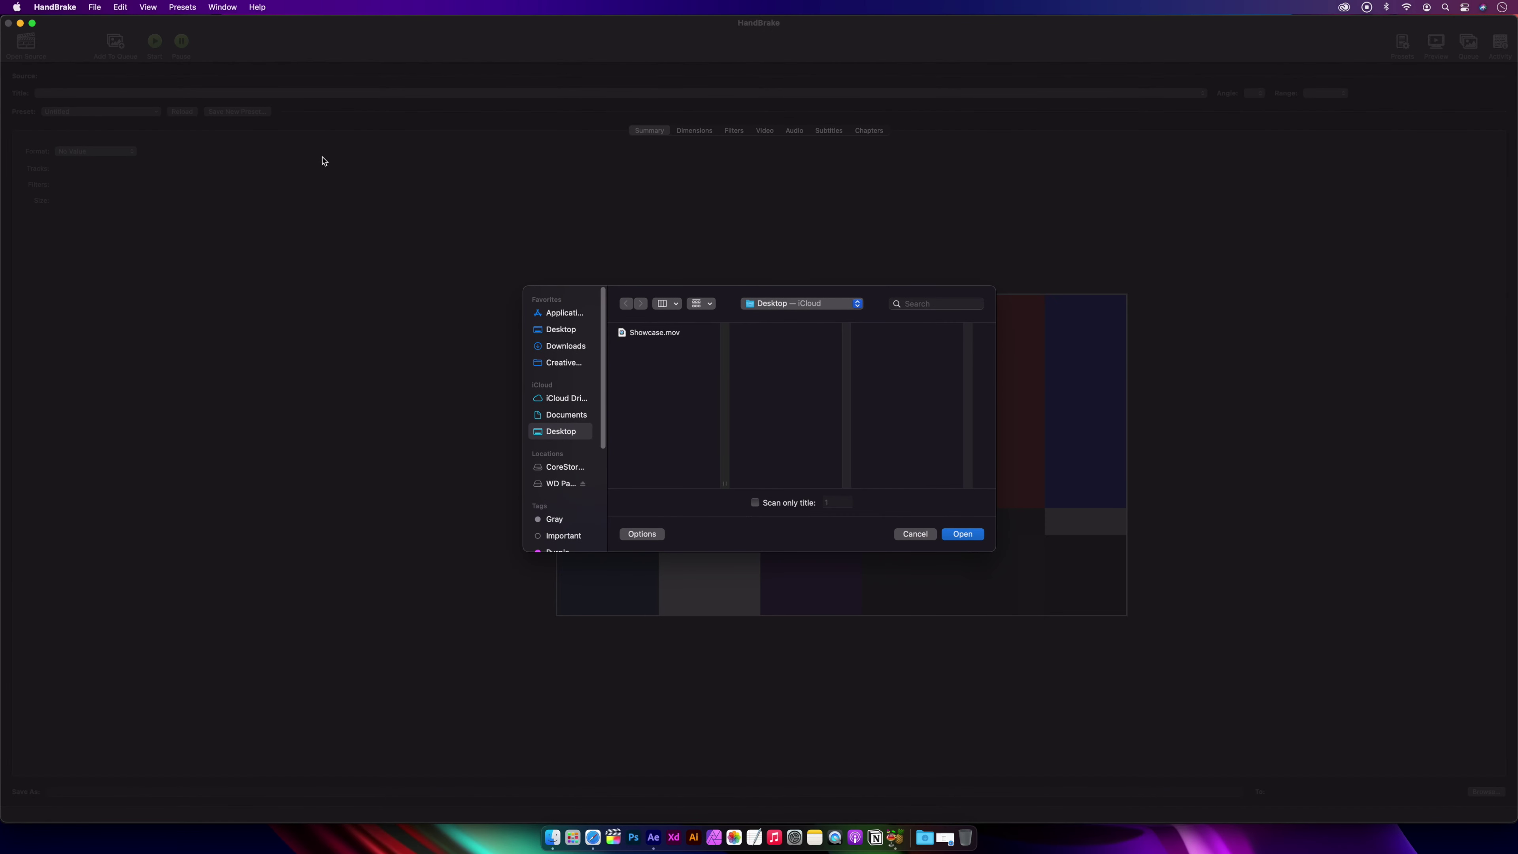
left_click(663, 332)
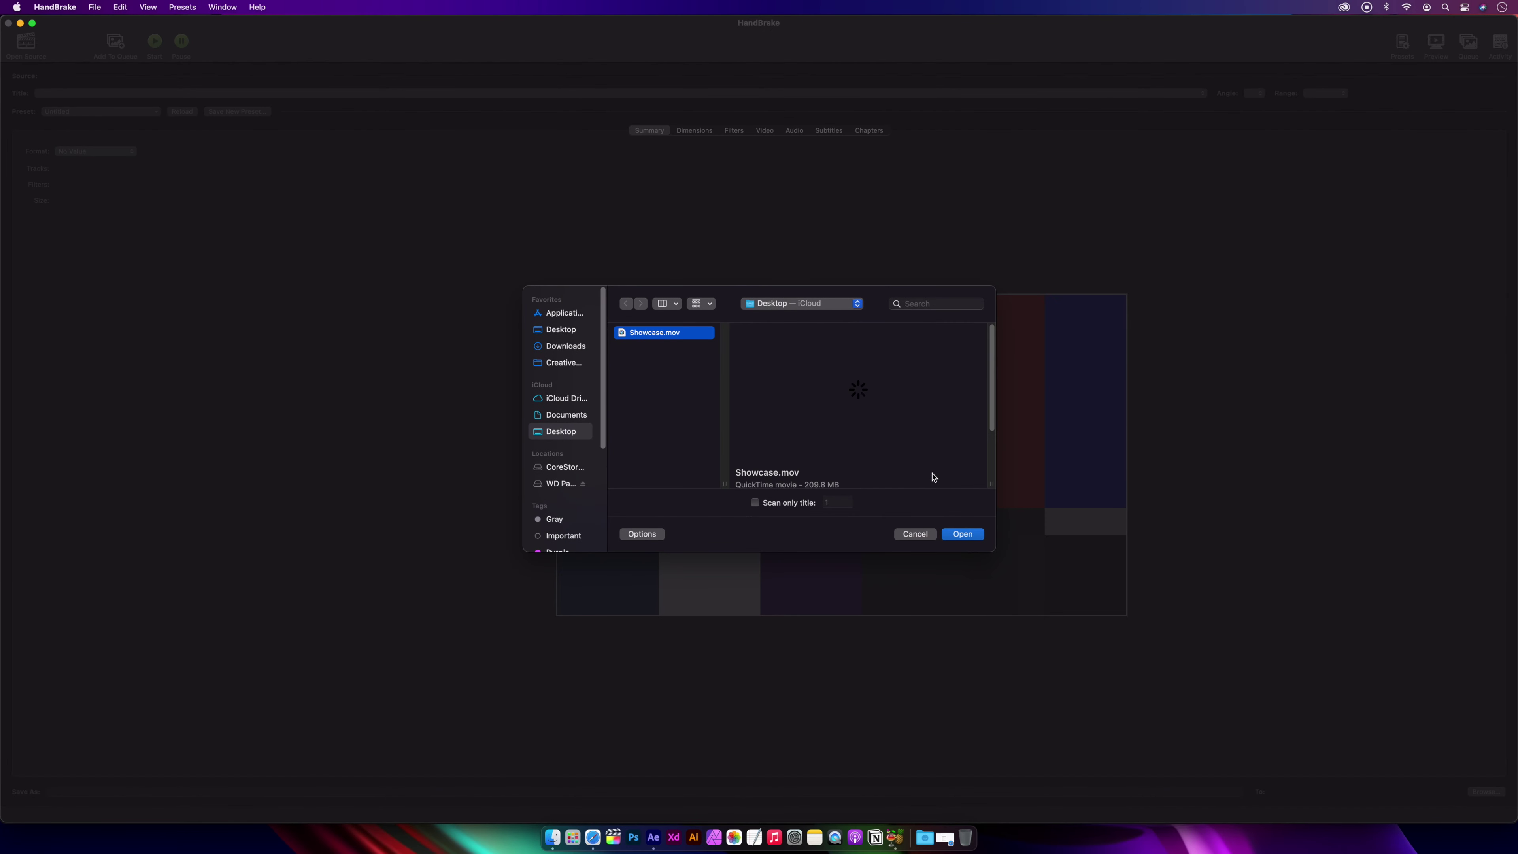
left_click(962, 533)
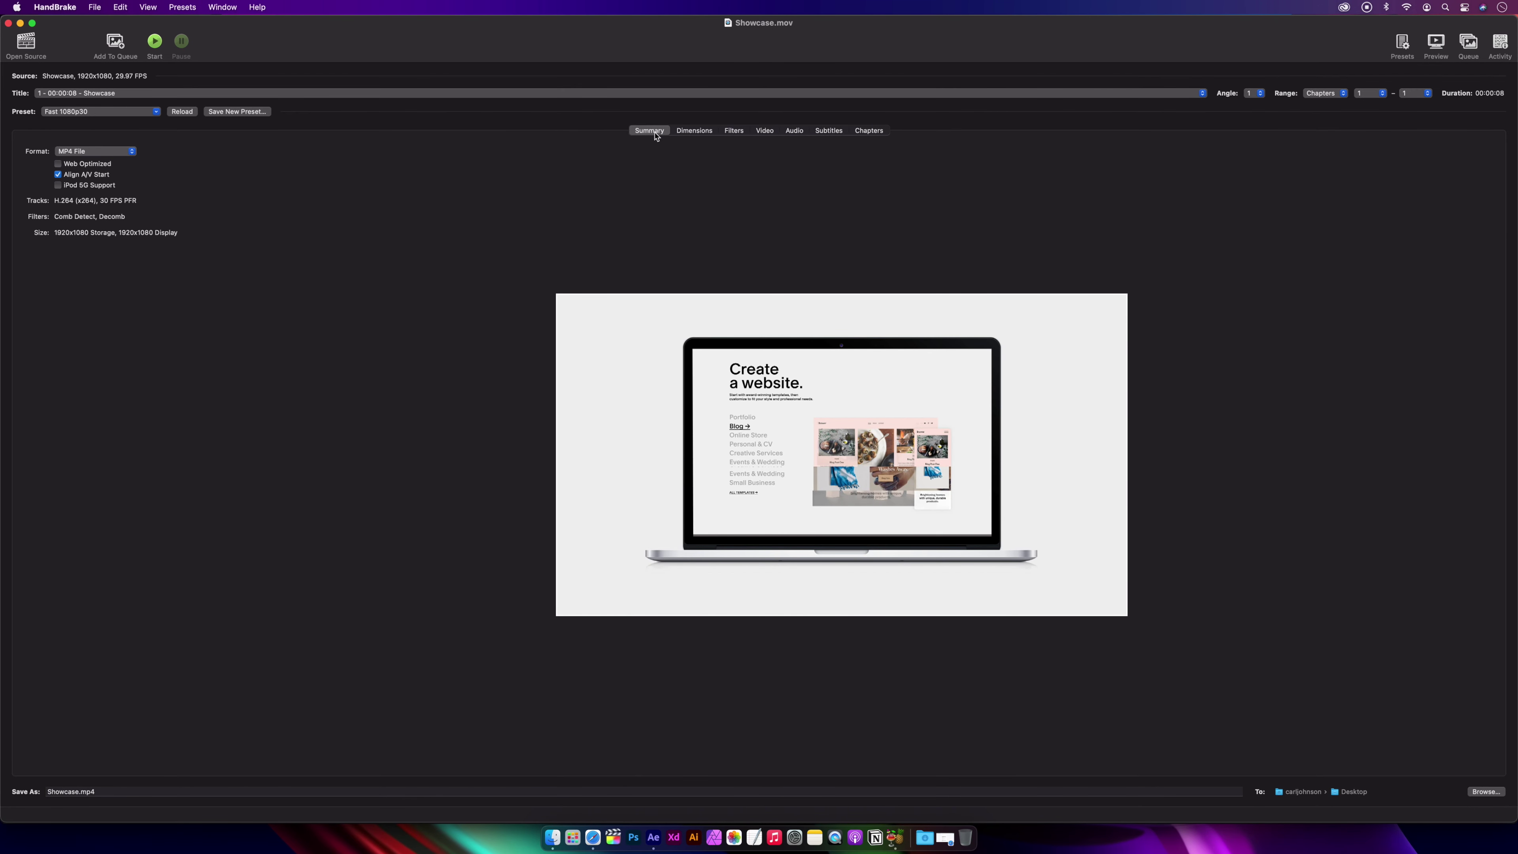
Step: Keep MP4 output and move the Constant Quality slider from RF 22 to about RF 24.5
left_click(109, 153)
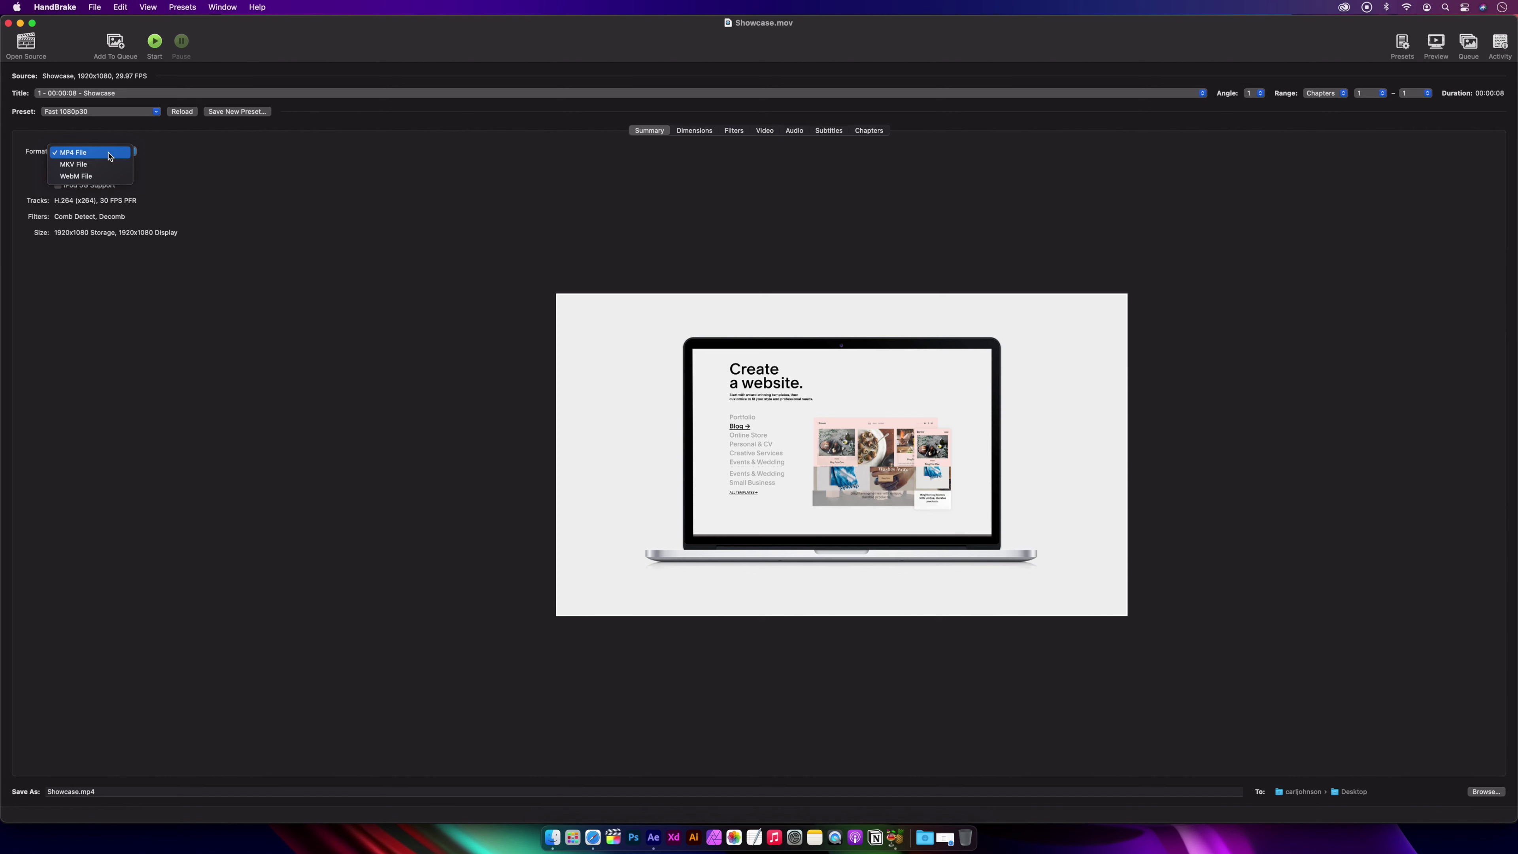
left_click(169, 159)
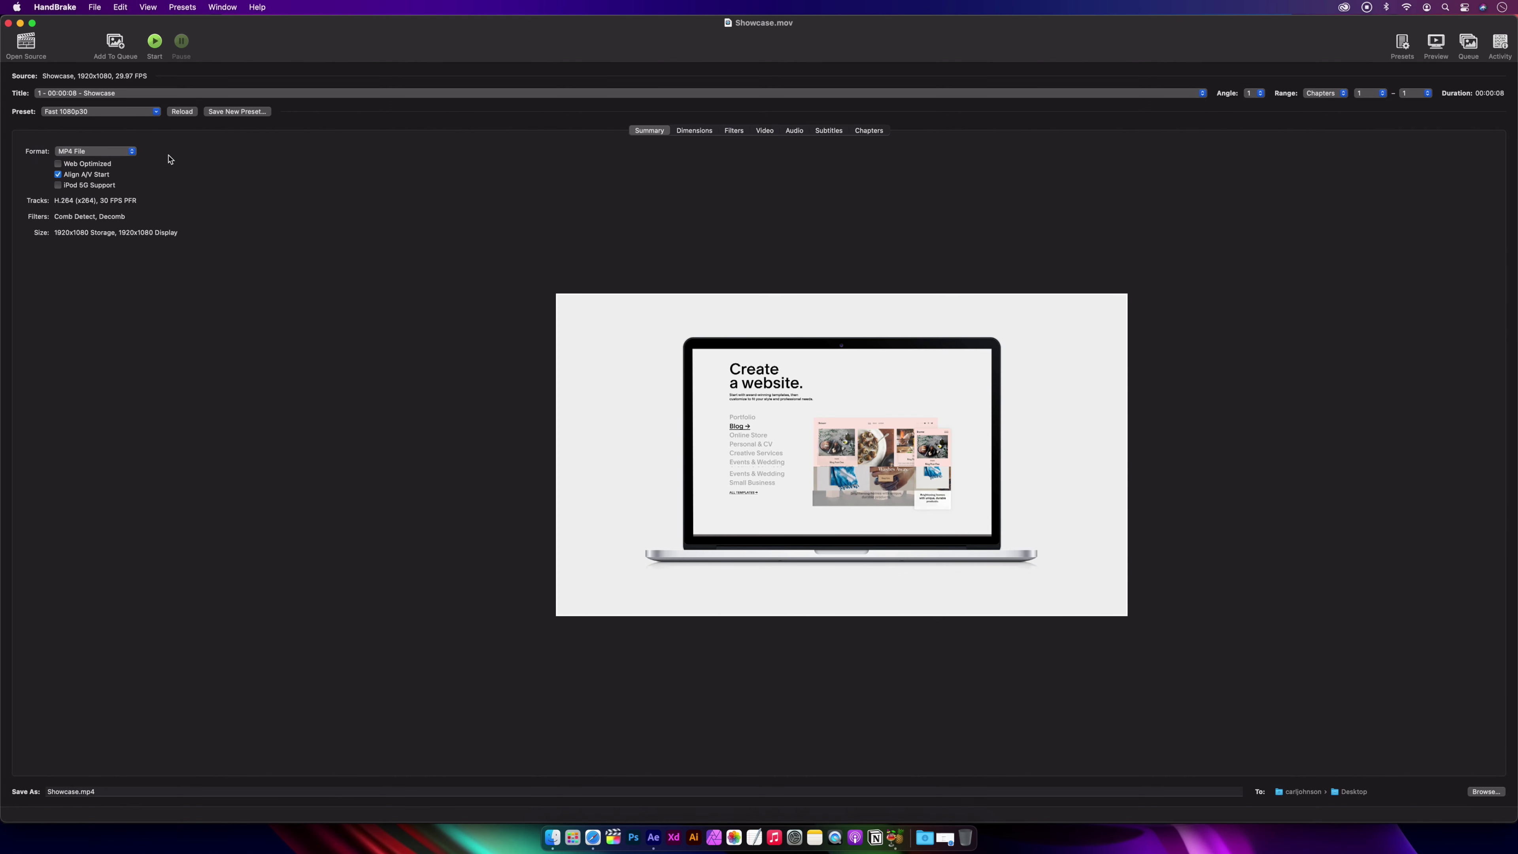
left_click(765, 131)
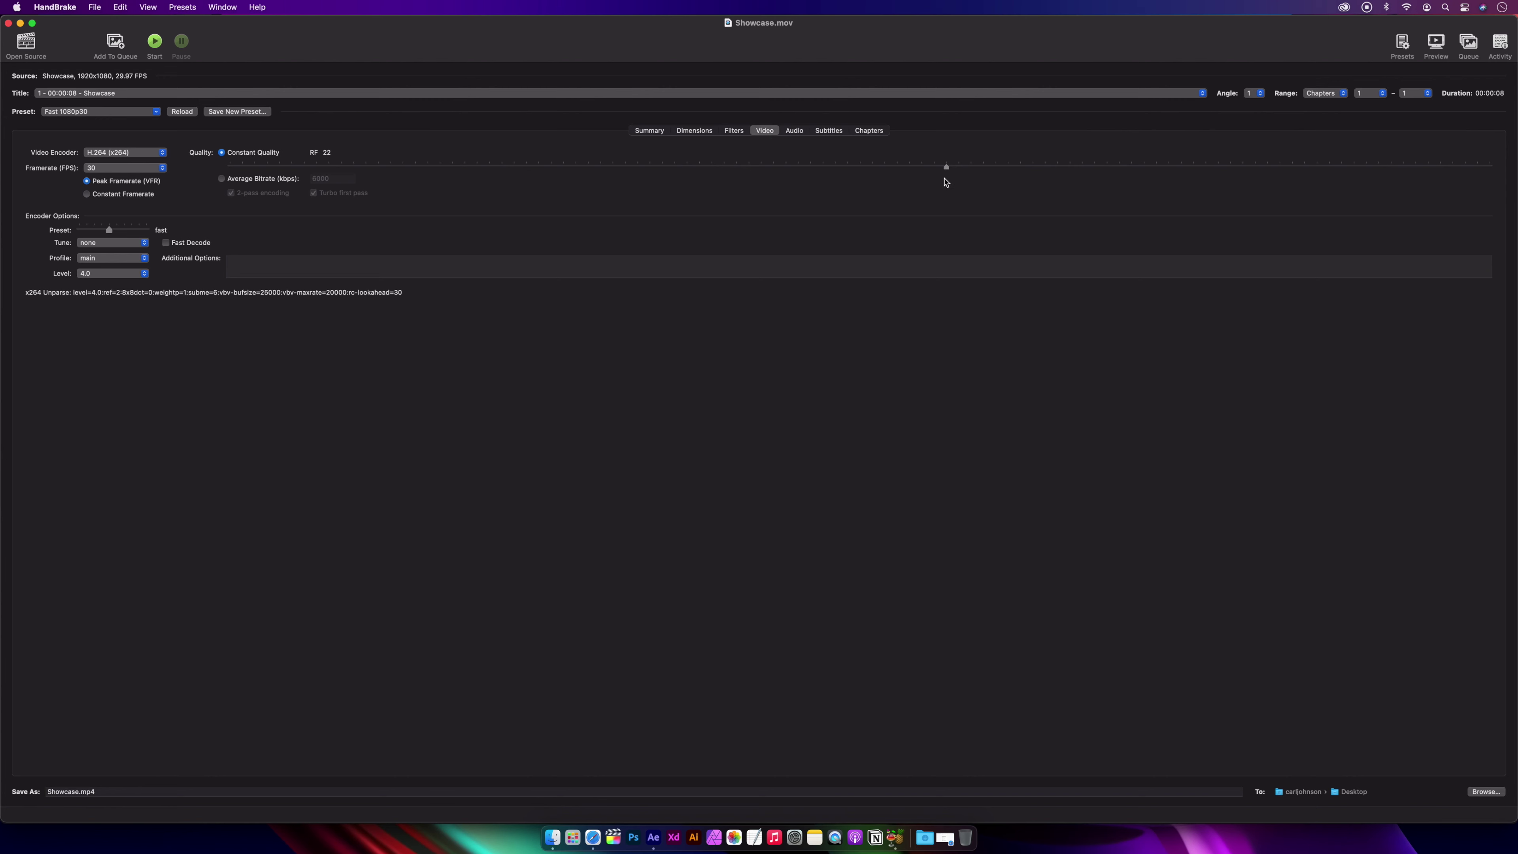
left_click_drag(943, 172, 867, 172)
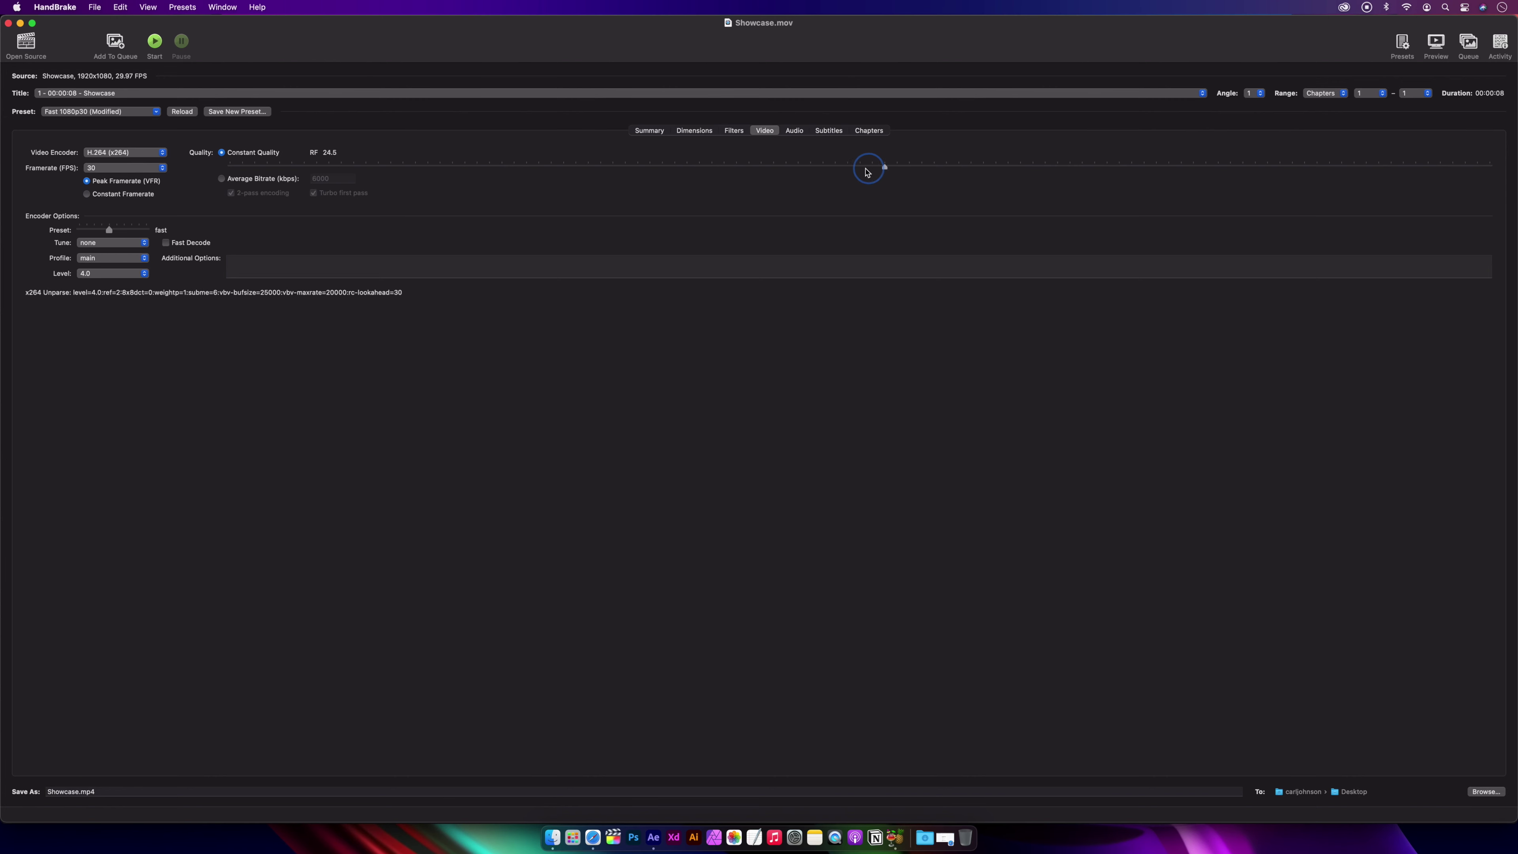